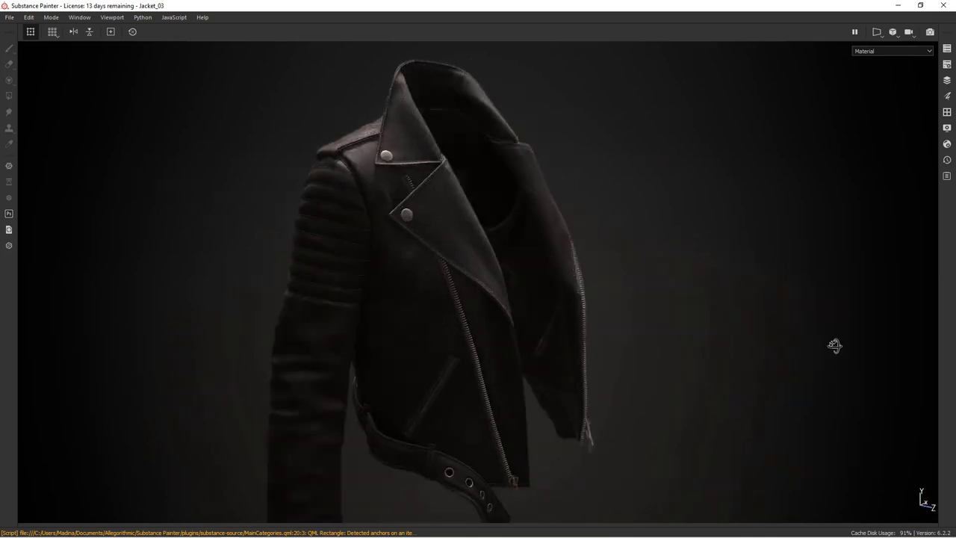
Examine the finished jacket's leather and suede surfaces from several angles under different lighting directions.
{"action": "right_click_drag", "start_coordinate": [834, 345], "coordinate": [852, 393], "text": "shift"}
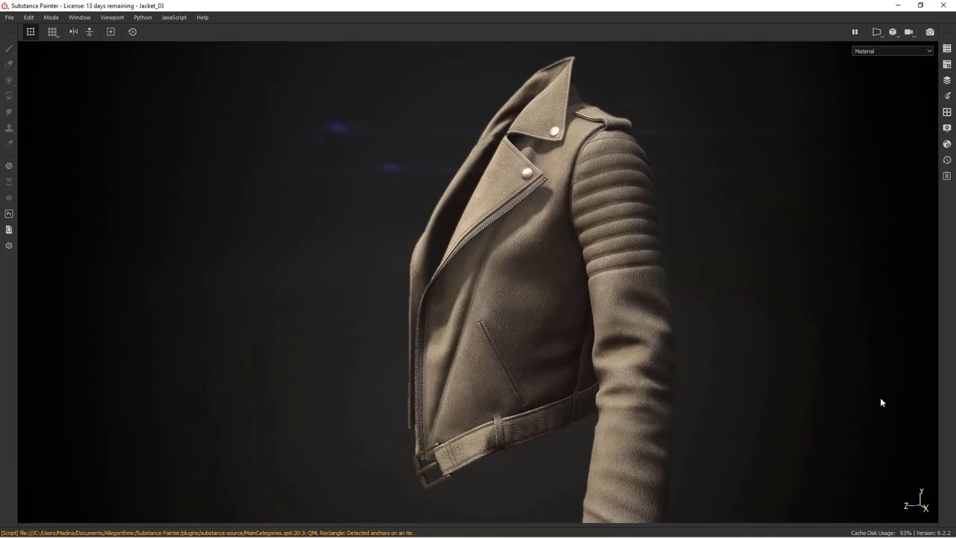
{"action": "left_click_drag", "start_coordinate": [881, 398], "coordinate": [419, 280], "text": "alt"}
{"action": "right_click_drag", "start_coordinate": [691, 277], "coordinate": [756, 287], "text": "shift"}
{"action": "left_click_drag", "start_coordinate": [756, 287], "coordinate": [760, 406], "text": "alt"}
{"action": "right_click_drag", "start_coordinate": [760, 405], "coordinate": [757, 316], "text": "shift"}
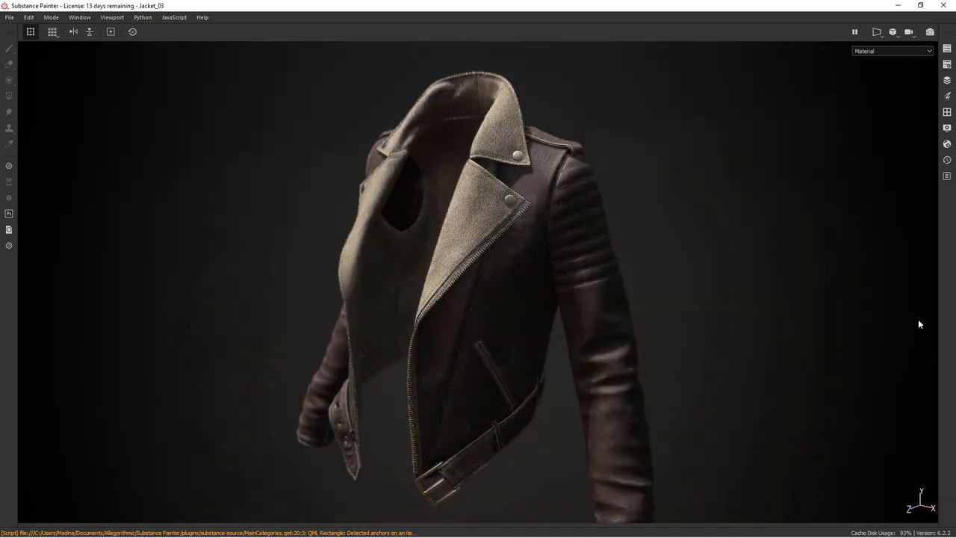
{"action": "left_click_drag", "start_coordinate": [845, 342], "coordinate": [775, 350], "text": "alt"}
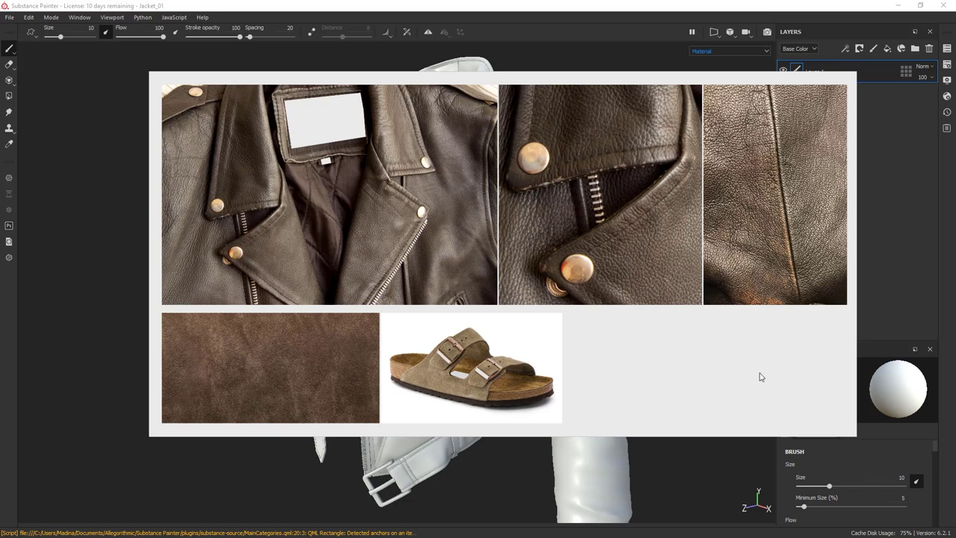
Review the leather and suede reference images and browse the Leather materials on the Substance Source website.
{"action": "left_click_drag", "start_coordinate": [754, 379], "coordinate": [746, 376]}
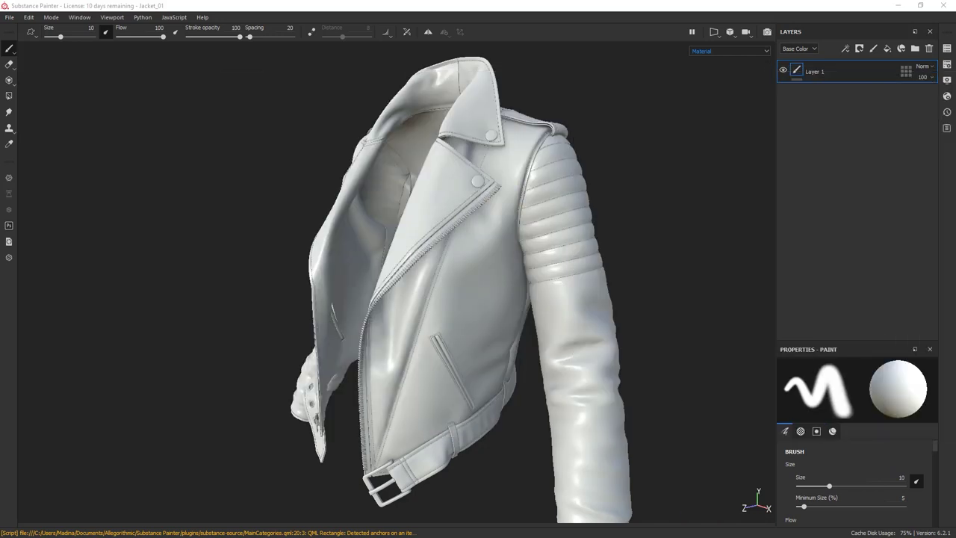
{"action": "left_click_drag", "start_coordinate": [955, 119], "coordinate": [384, 42]}
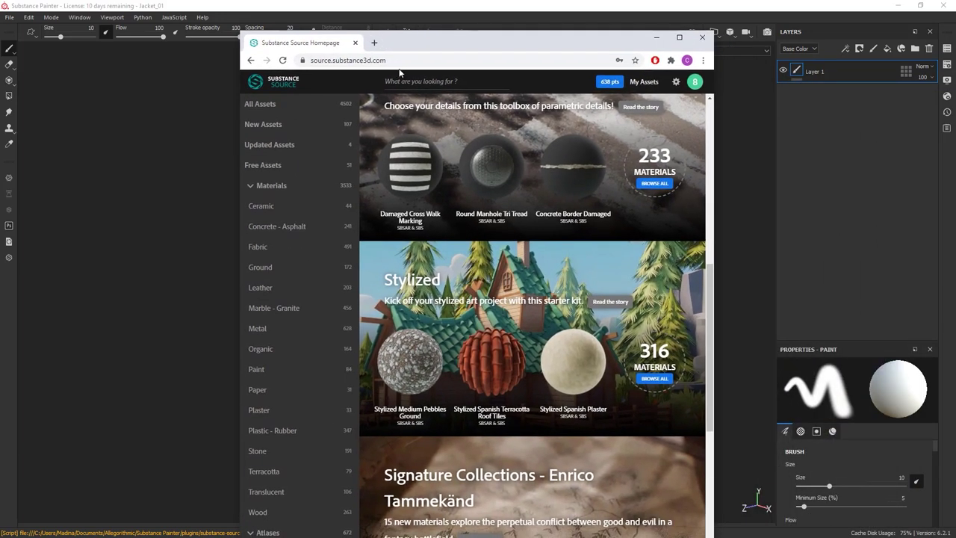
{"action": "left_click", "coordinate": [283, 290]}
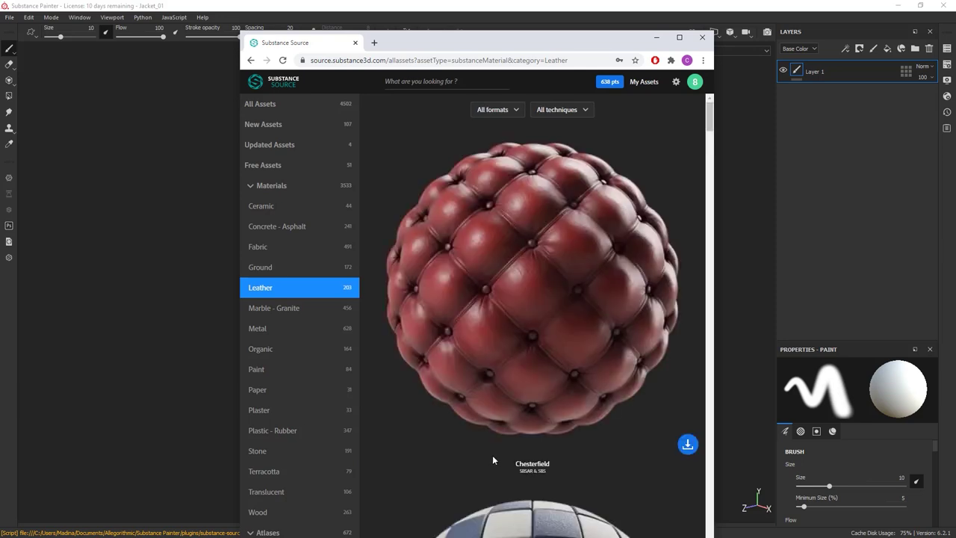
{"action": "left_click", "coordinate": [679, 36]}
{"action": "scroll", "coordinate": [815, 337], "scroll_direction": "down", "scroll_amount": 3}
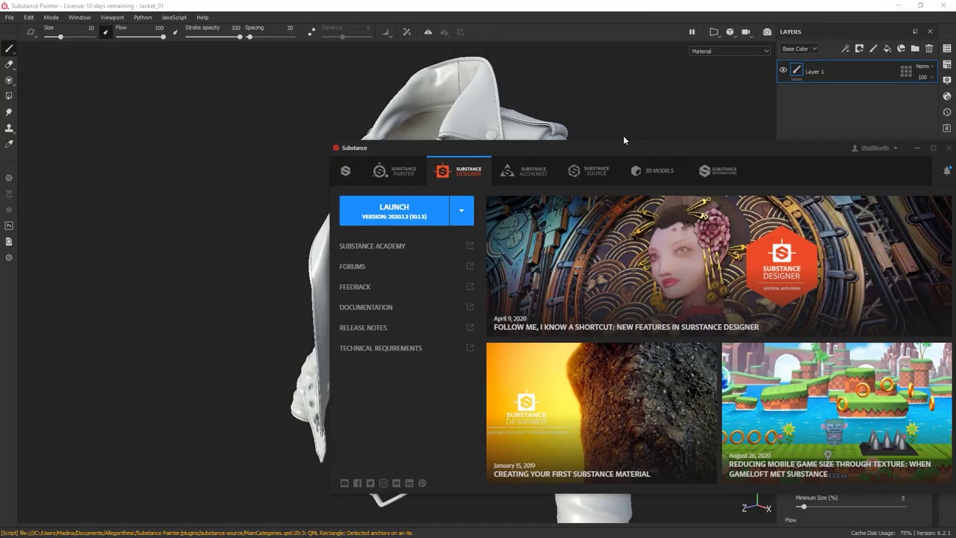
Switch to the Substance launcher and show the Leather materials of Substance Source in a maximized window.
{"action": "left_click_drag", "start_coordinate": [683, 152], "coordinate": [452, 94]}
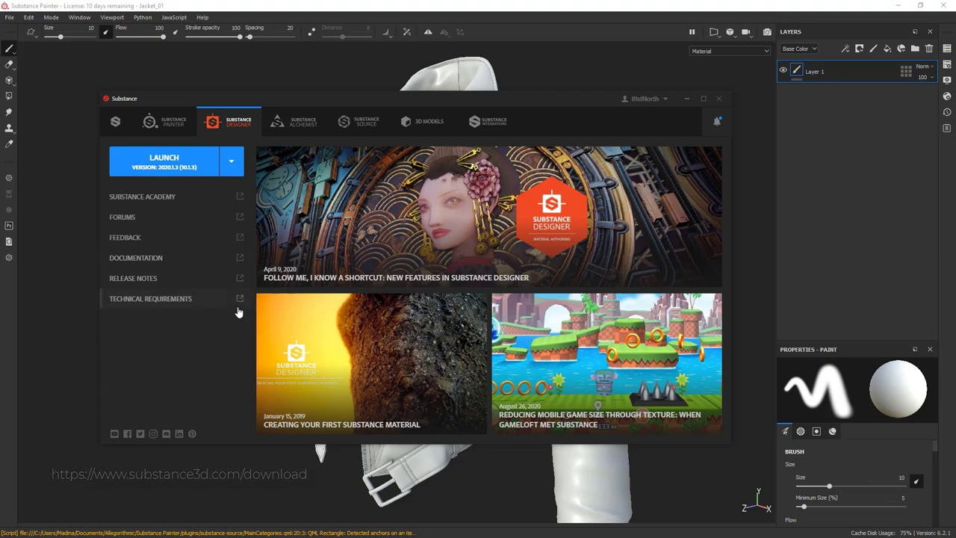
{"action": "left_click", "coordinate": [366, 124]}
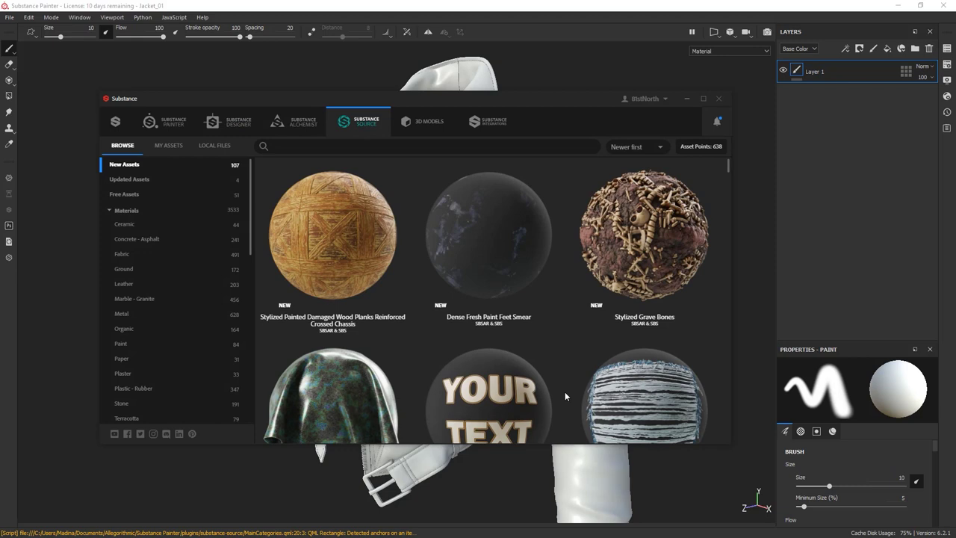
{"action": "mouse_move", "coordinate": [381, 214]}
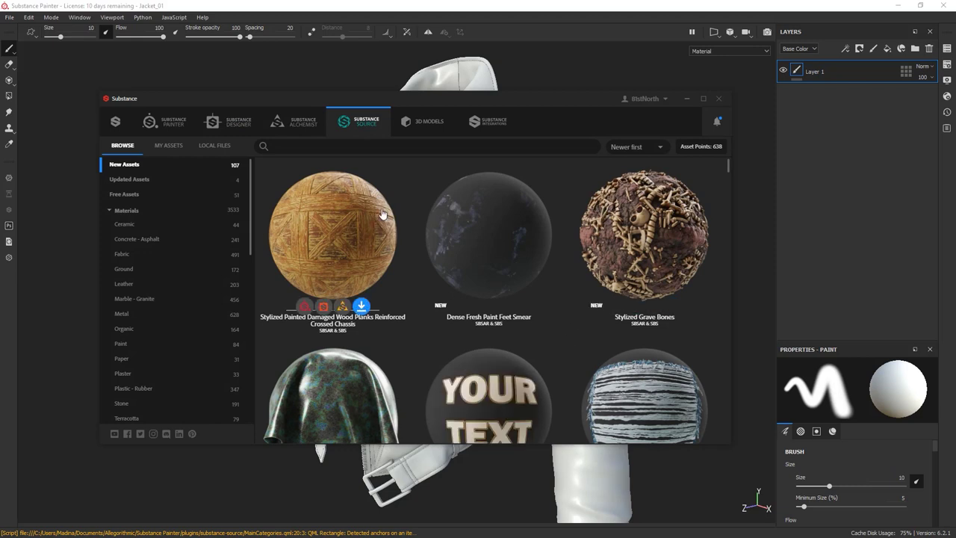
{"action": "left_click", "coordinate": [704, 99]}
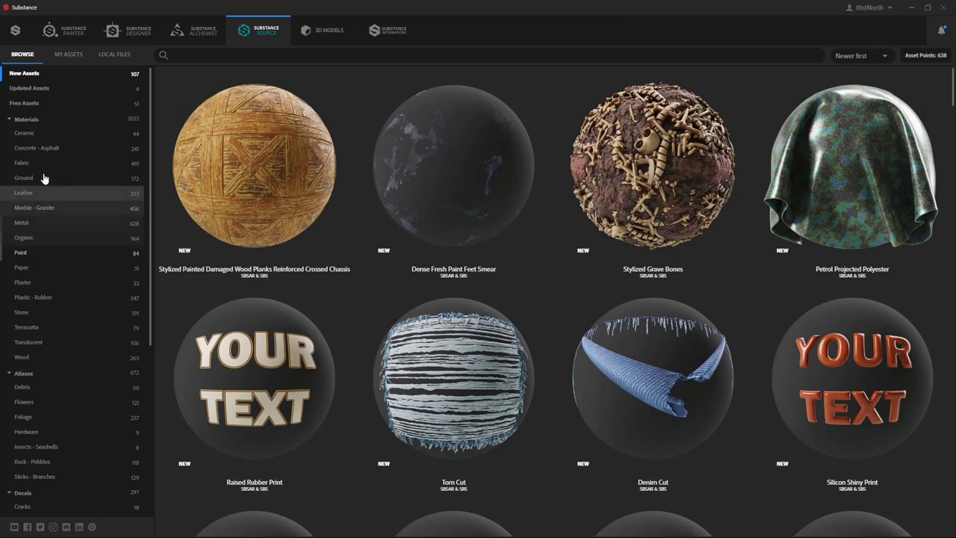
{"action": "left_click", "coordinate": [50, 360]}
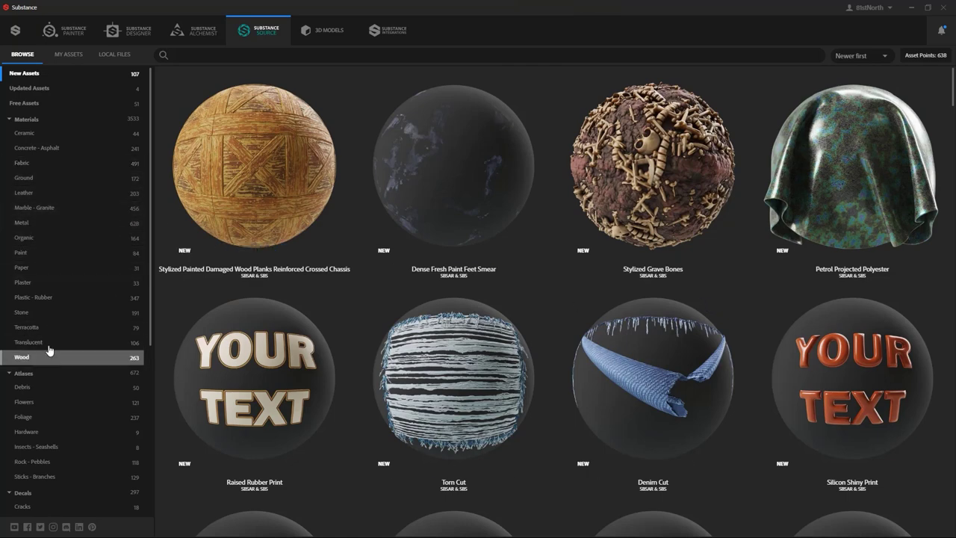
{"action": "left_click", "coordinate": [22, 193]}
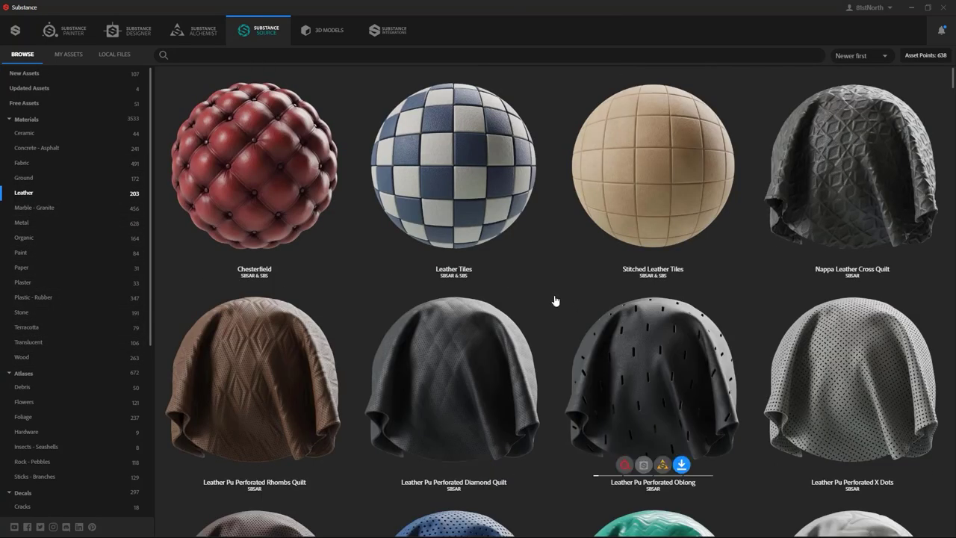
Place the reference images over the Leather library and look through its materials for a suede resembling the sandal's.
{"action": "right_click_drag", "start_coordinate": [955, 250], "coordinate": [720, 309]}
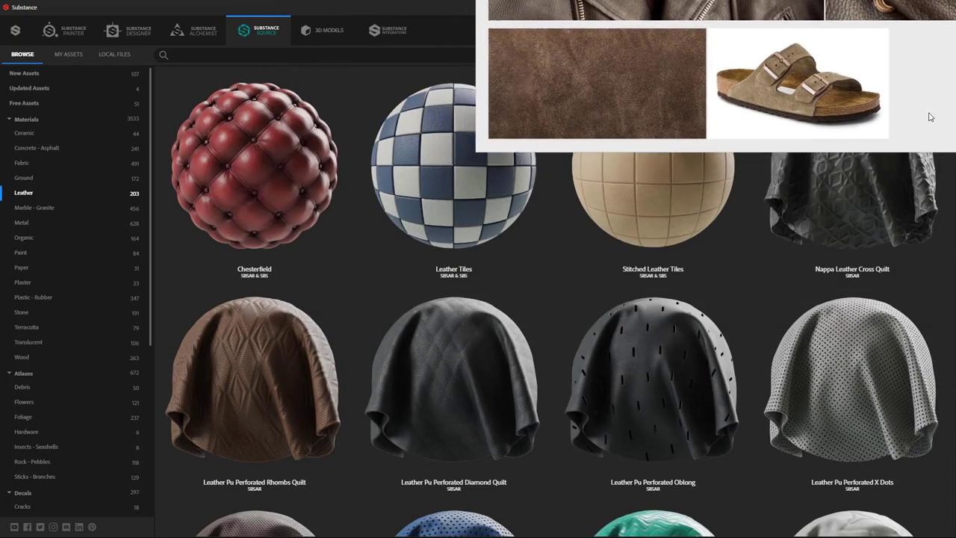
{"action": "right_click_drag", "start_coordinate": [930, 117], "coordinate": [955, 77]}
{"action": "scroll", "coordinate": [662, 305], "scroll_direction": "down", "scroll_amount": 1}
{"action": "scroll", "coordinate": [663, 307], "scroll_direction": "down", "scroll_amount": 10}
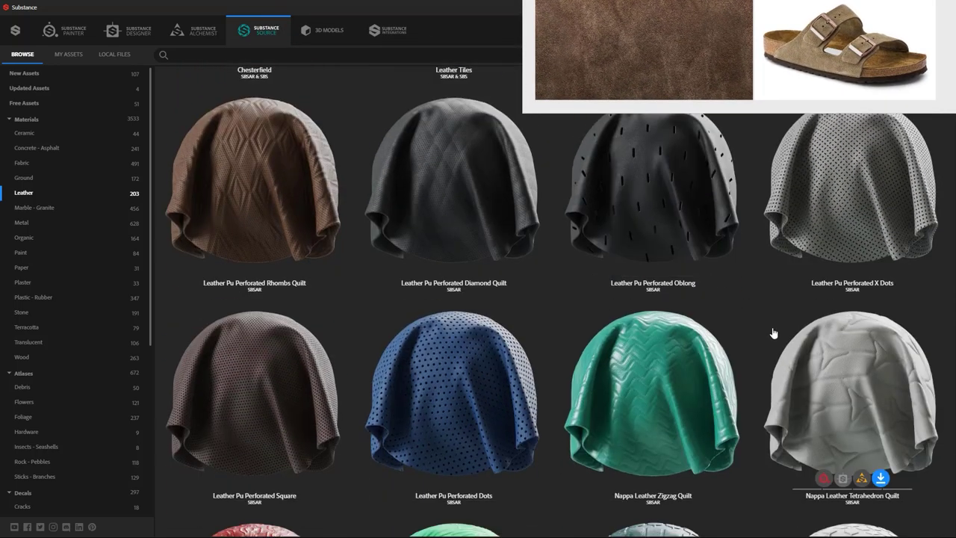
{"action": "scroll", "coordinate": [776, 345], "scroll_direction": "down", "scroll_amount": 3}
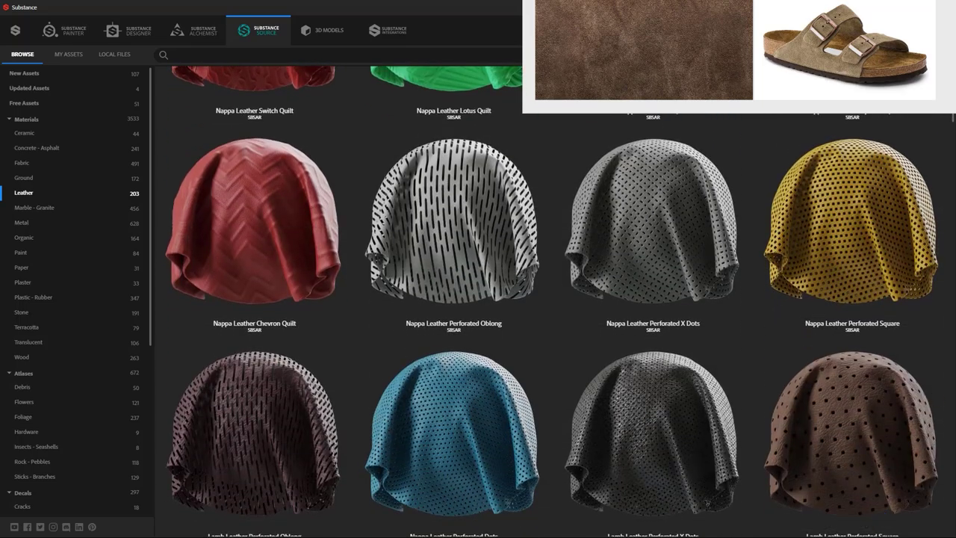
{"action": "scroll", "coordinate": [887, 332], "scroll_direction": "down", "scroll_amount": 3}
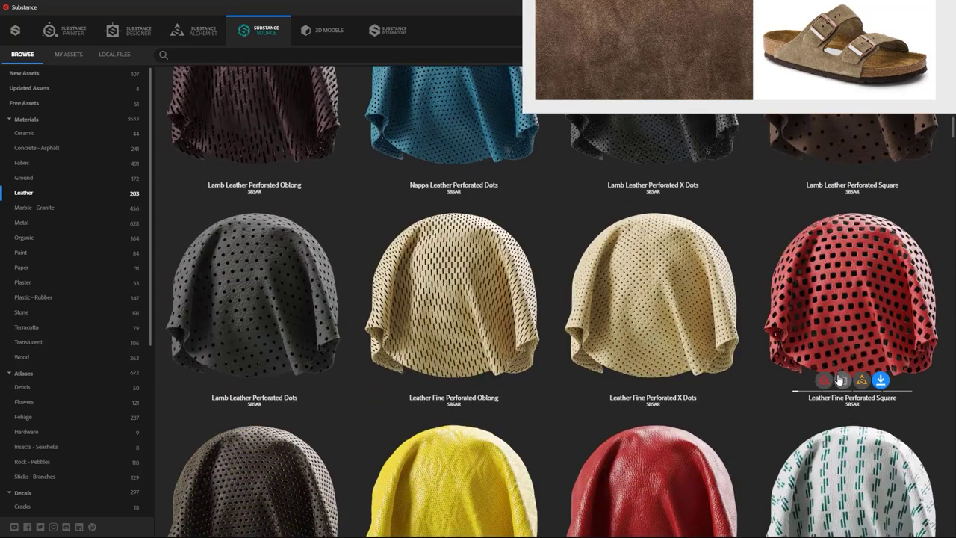
{"action": "scroll", "coordinate": [912, 368], "scroll_direction": "down", "scroll_amount": 3}
{"action": "scroll", "coordinate": [912, 368], "scroll_direction": "down", "scroll_amount": 2}
{"action": "scroll", "coordinate": [916, 370], "scroll_direction": "down", "scroll_amount": 12}
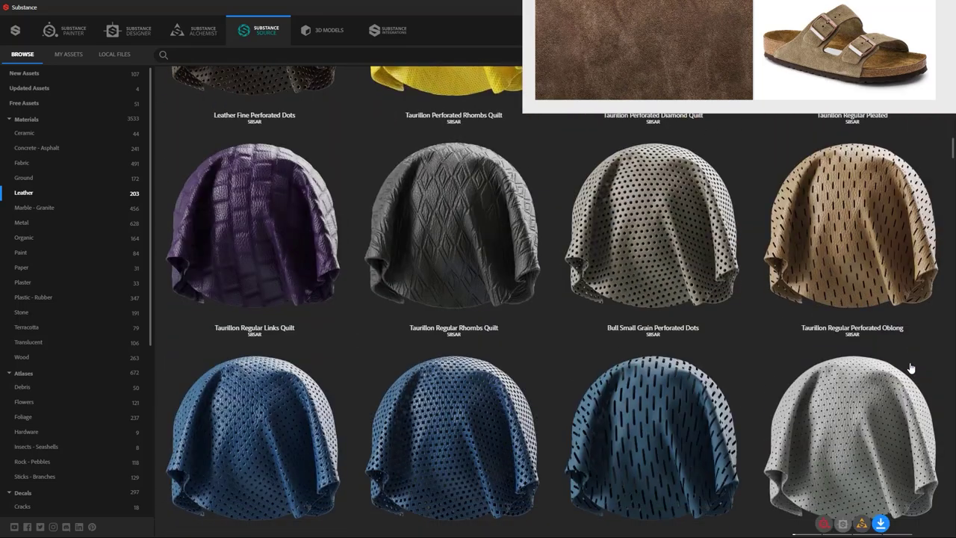
{"action": "scroll", "coordinate": [901, 376], "scroll_direction": "down", "scroll_amount": 3}
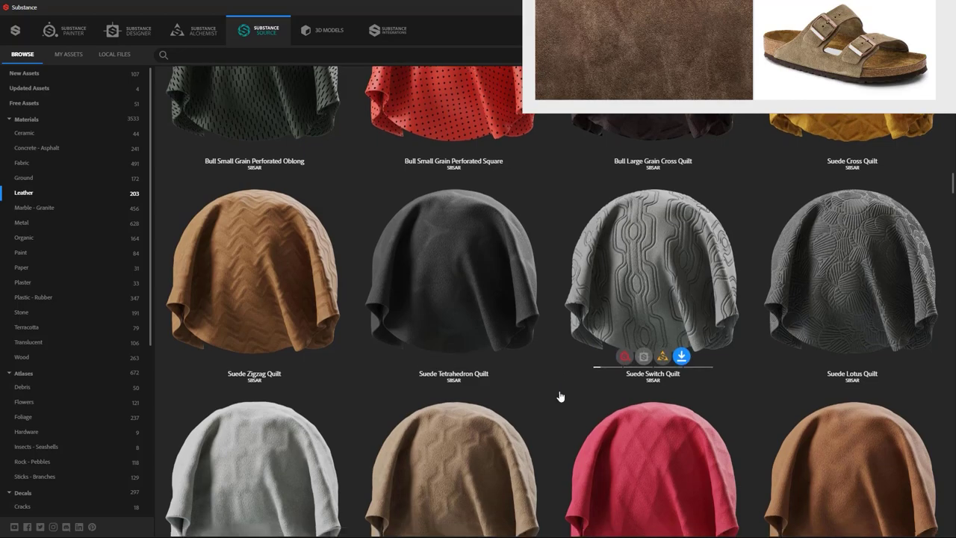
{"action": "scroll", "coordinate": [560, 392], "scroll_direction": "down", "scroll_amount": 5}
{"action": "scroll", "coordinate": [559, 392], "scroll_direction": "down", "scroll_amount": 8}
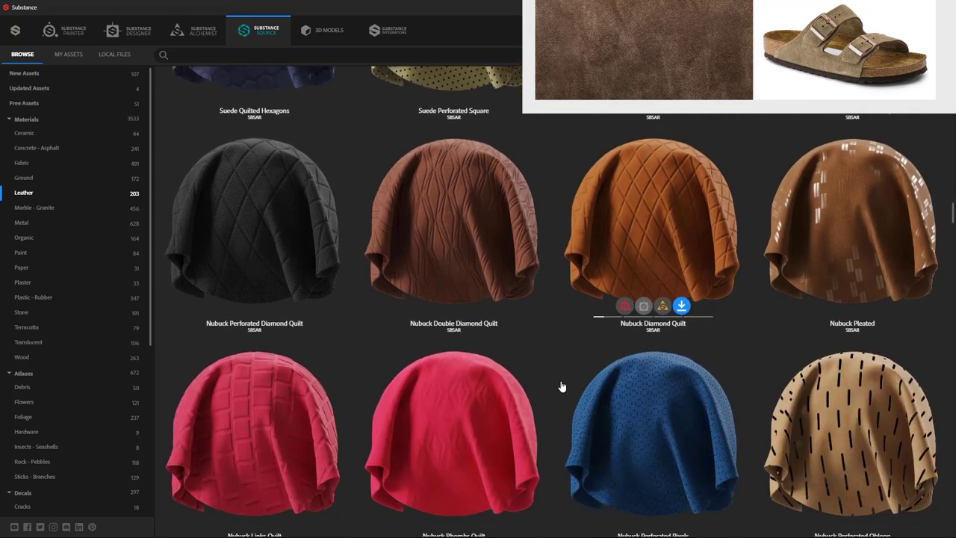
{"action": "scroll", "coordinate": [556, 373], "scroll_direction": "down", "scroll_amount": 7}
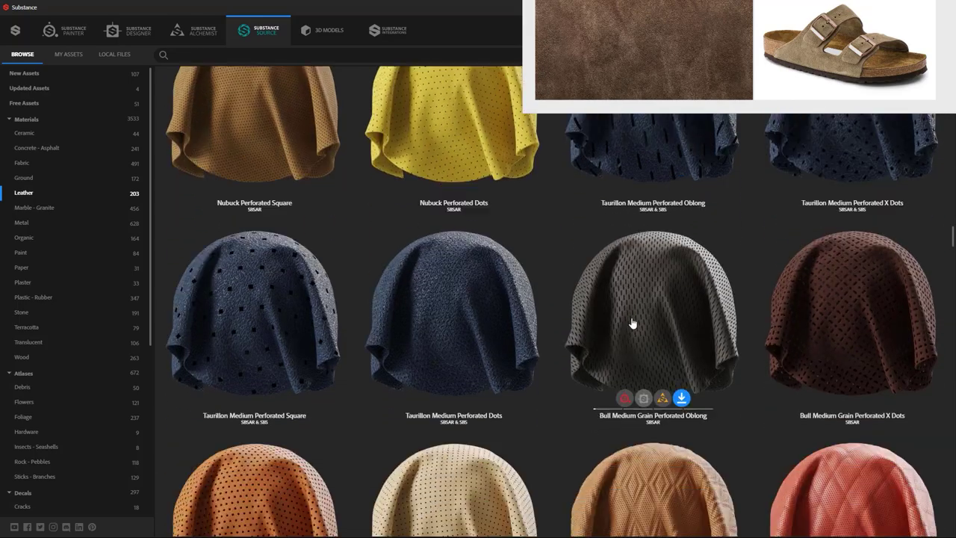
{"action": "scroll", "coordinate": [641, 325], "scroll_direction": "down", "scroll_amount": 7}
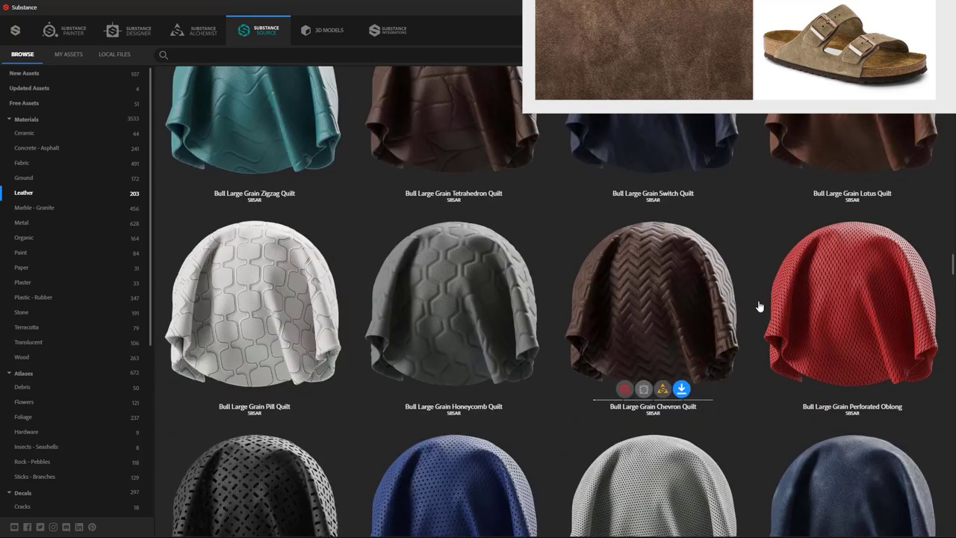
{"action": "scroll", "coordinate": [833, 302], "scroll_direction": "down", "scroll_amount": 1}
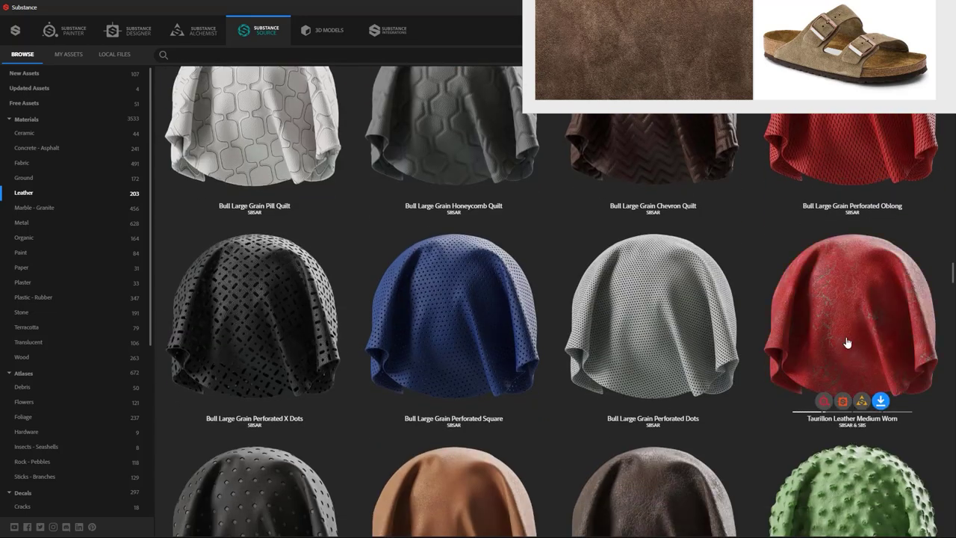
{"action": "scroll", "coordinate": [762, 391], "scroll_direction": "down", "scroll_amount": 4}
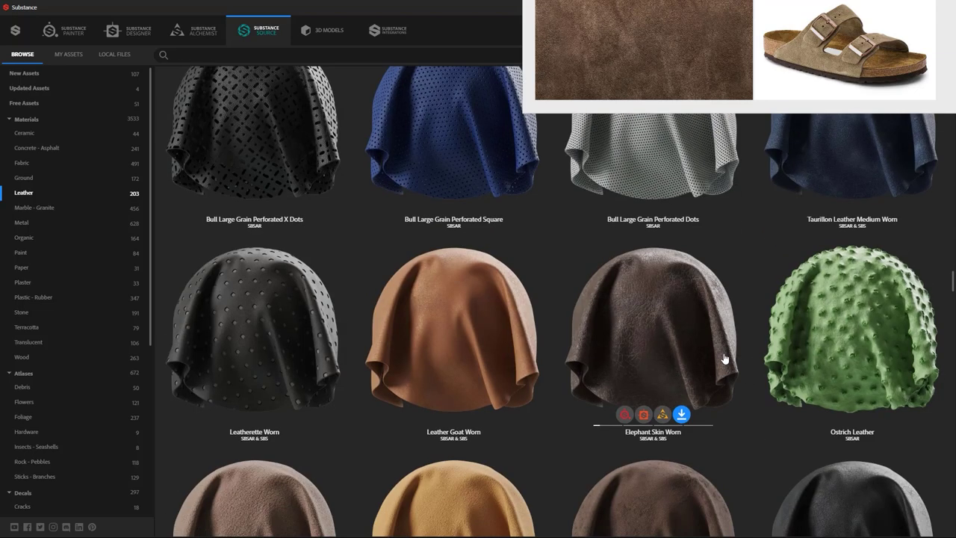
{"action": "scroll", "coordinate": [745, 375], "scroll_direction": "down", "scroll_amount": 2}
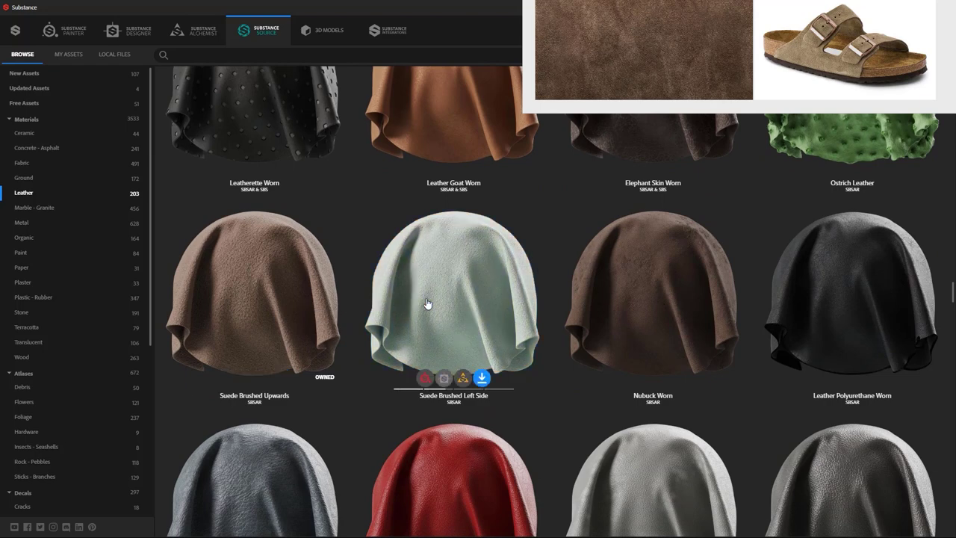
Open the Suede Brushed Left Side material and compare its preview images and presets with the enlarged sandal reference.
{"action": "left_click", "coordinate": [427, 303]}
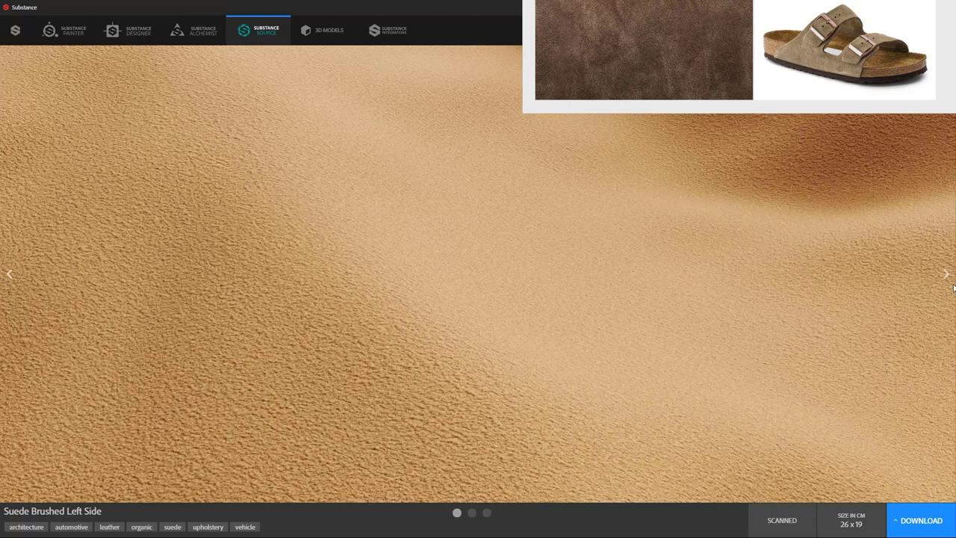
{"action": "left_click", "coordinate": [947, 275]}
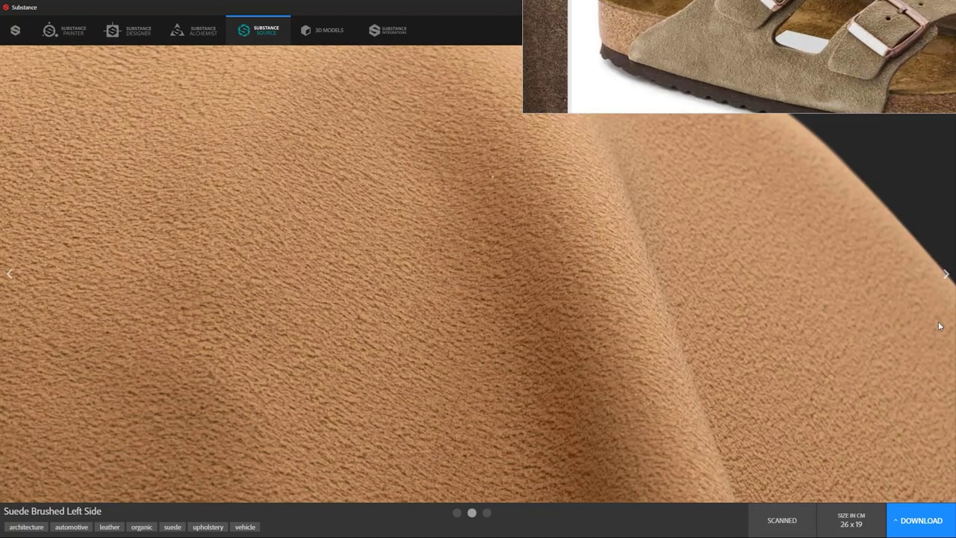
{"action": "left_click", "coordinate": [946, 275]}
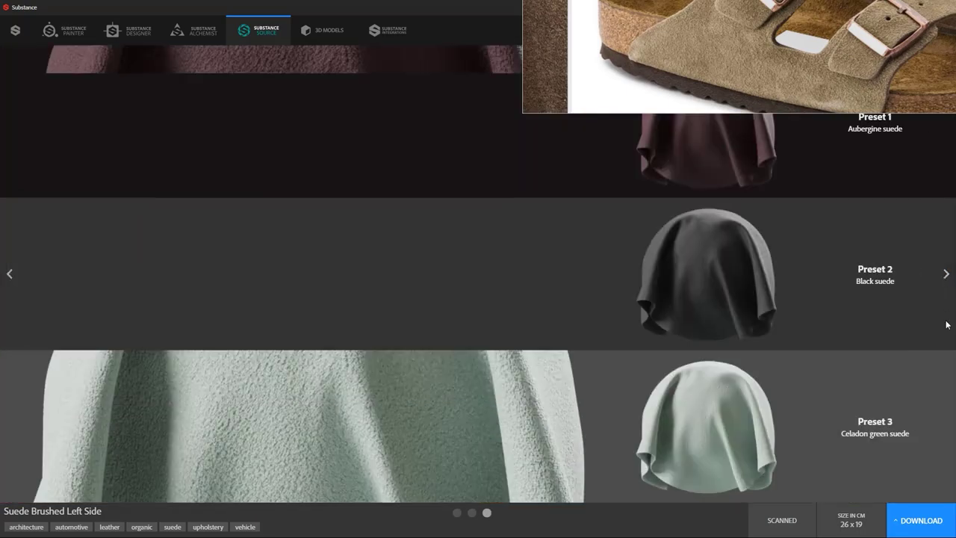
{"action": "left_click", "coordinate": [9, 275]}
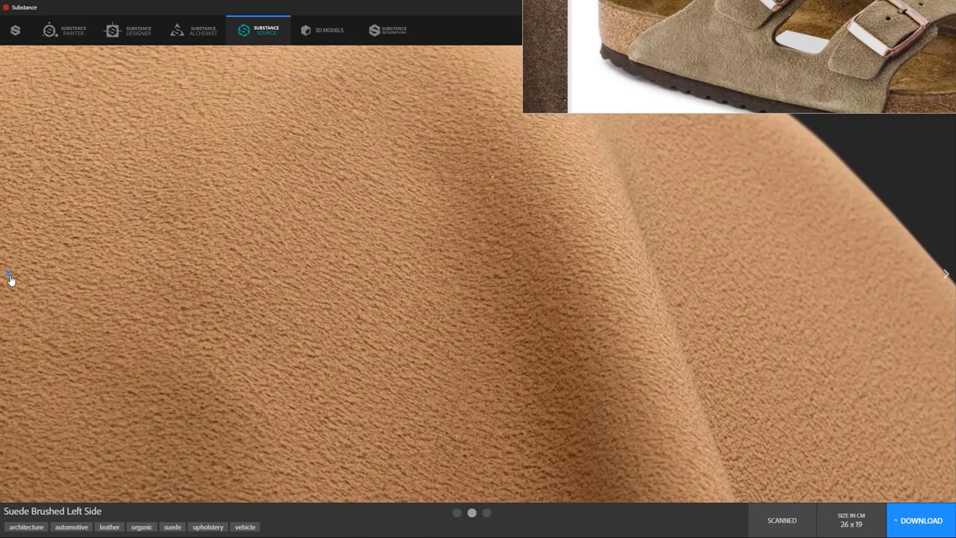
{"action": "left_click", "coordinate": [10, 275]}
{"action": "left_click", "coordinate": [11, 276]}
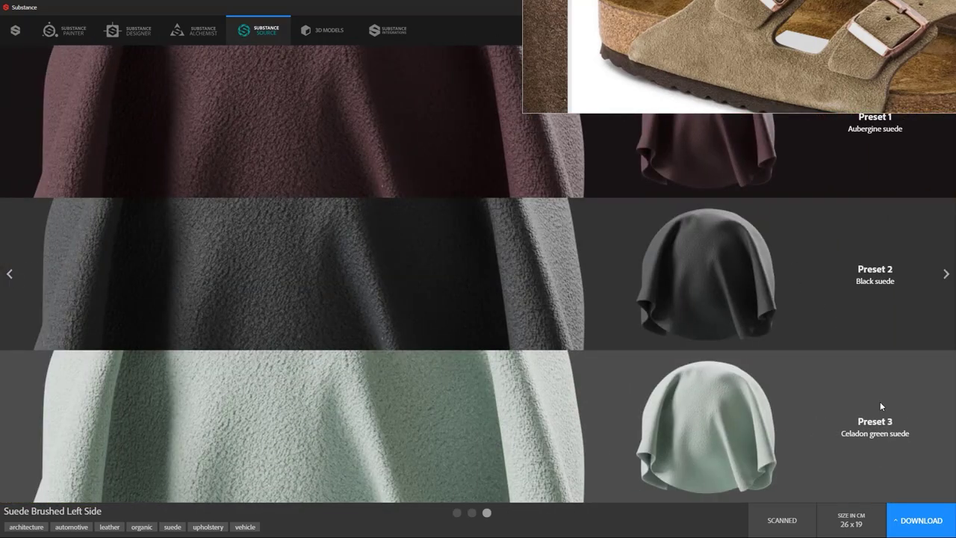
Download the Suede Brushed Left Side material in SBSAR format.
{"action": "left_click", "coordinate": [946, 275]}
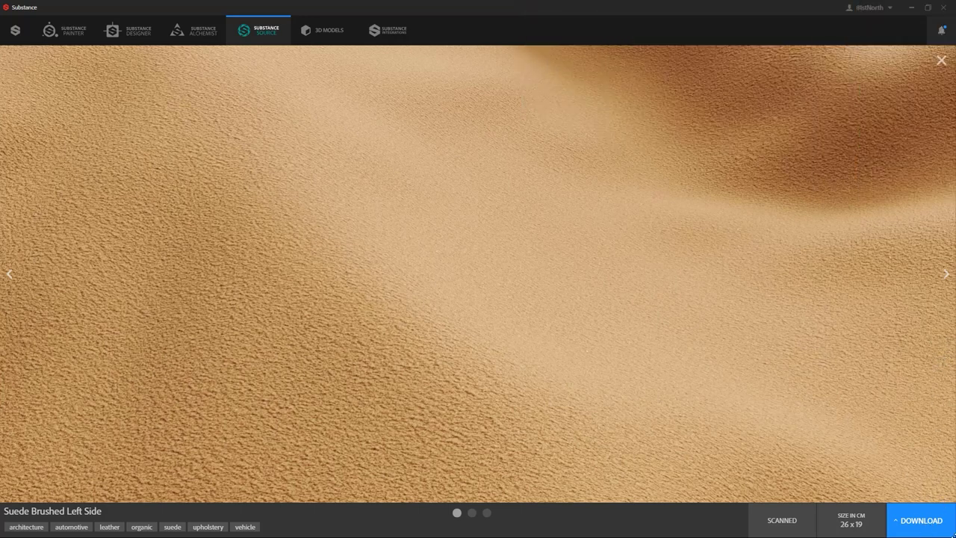
{"action": "left_click", "coordinate": [927, 529]}
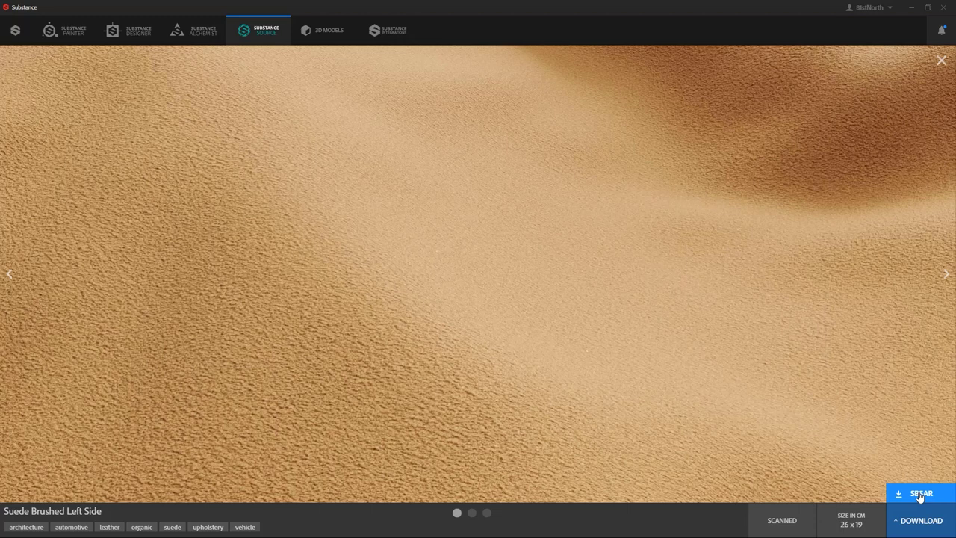
{"action": "left_click", "coordinate": [920, 494]}
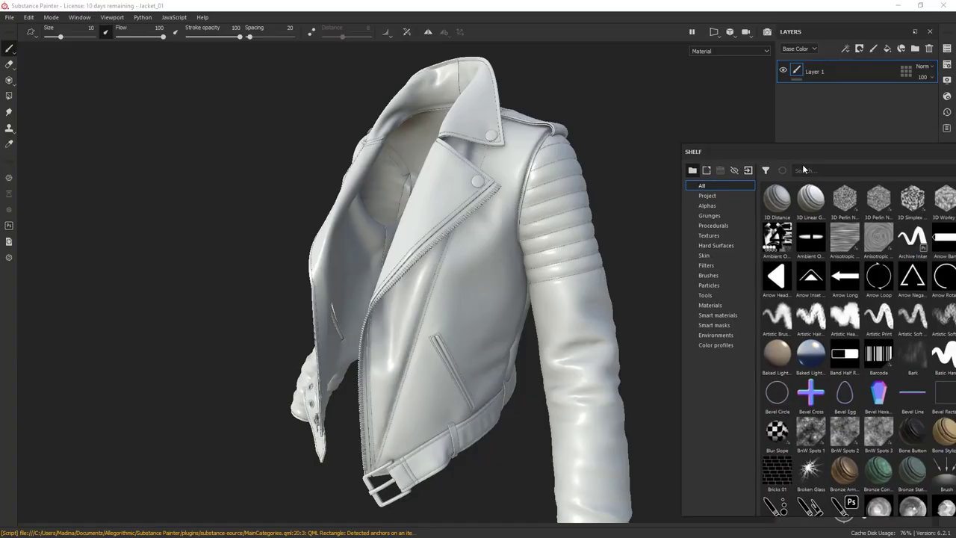
Import suede_brushed_left_side.sbsar from the ProjectFiles folder into the shelf as a base material.
{"action": "mouse_move", "coordinate": [695, 151]}
{"action": "left_mouse_down"}
{"action": "mouse_move", "coordinate": [510, 163]}
{"action": "mouse_move", "coordinate": [384, 132]}
{"action": "left_mouse_up"}
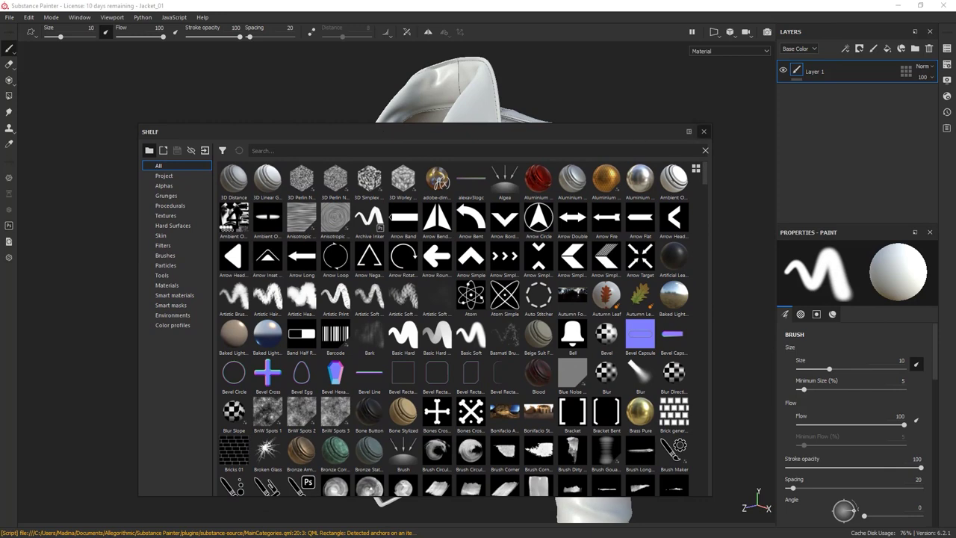
{"action": "left_click_drag", "start_coordinate": [955, 90], "coordinate": [809, 193]}
{"action": "left_click_drag", "start_coordinate": [805, 317], "coordinate": [438, 327]}
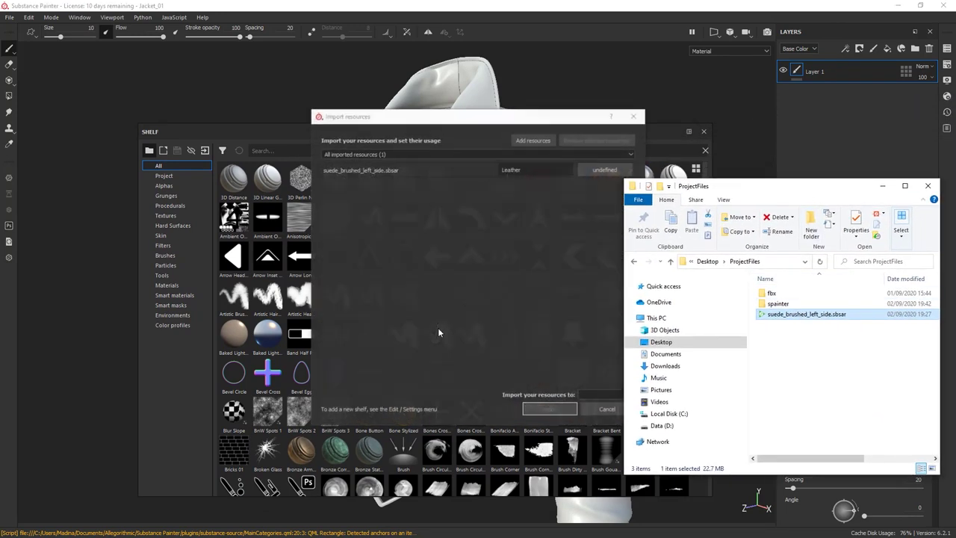
{"action": "left_click", "coordinate": [612, 170]}
{"action": "left_click", "coordinate": [636, 186]}
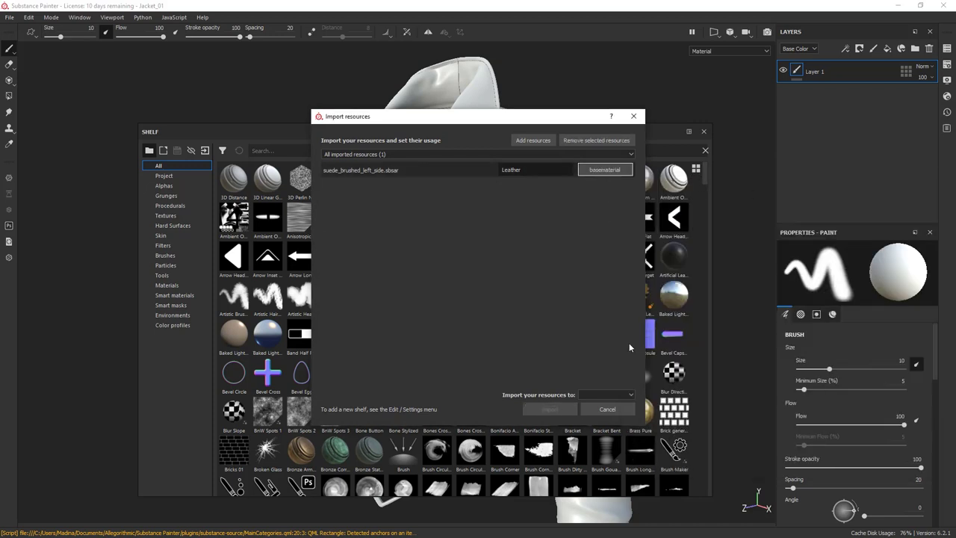
{"action": "left_click", "coordinate": [606, 394]}
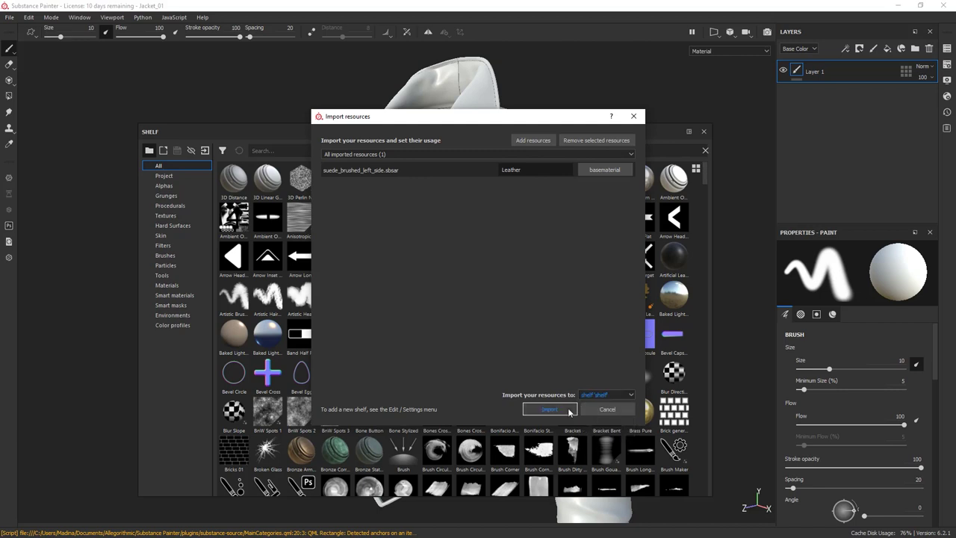
{"action": "left_click", "coordinate": [550, 409]}
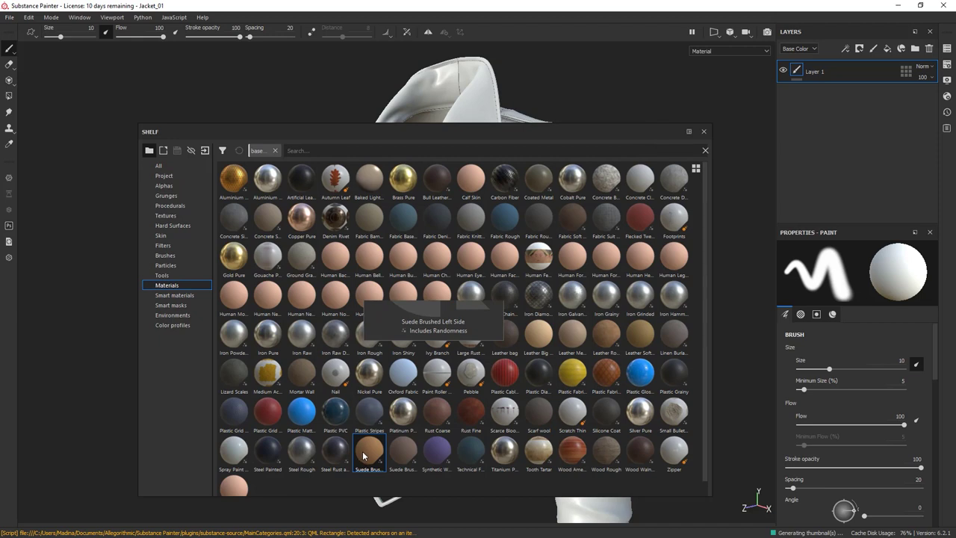
Apply the Suede Brushed Left Side material to the jacket as a new layer and delete the empty Layer 1.
{"action": "mouse_move", "coordinate": [365, 456]}
{"action": "left_mouse_down"}
{"action": "mouse_move", "coordinate": [812, 71]}
{"action": "mouse_move", "coordinate": [842, 61]}
{"action": "left_mouse_up"}
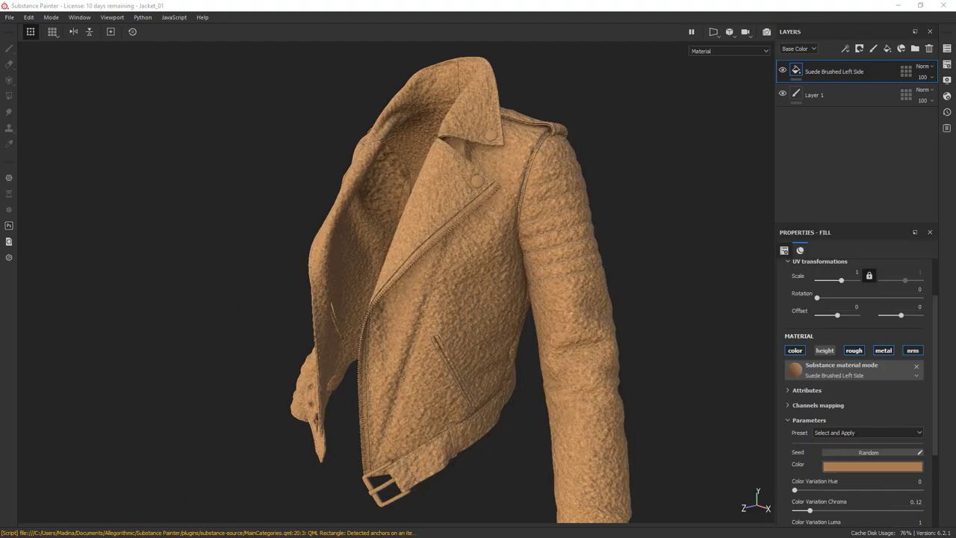
{"action": "left_click", "coordinate": [834, 91]}
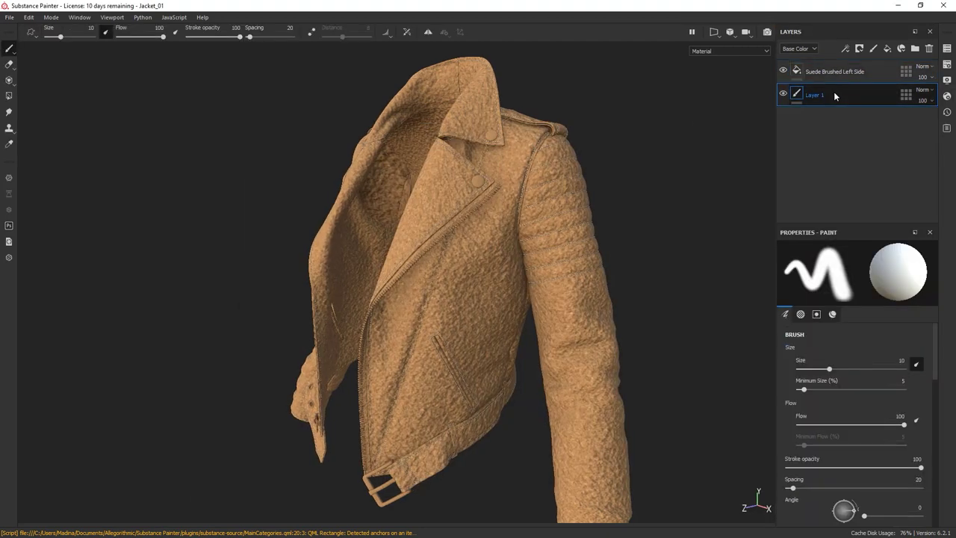
{"action": "key", "text": "Delete"}
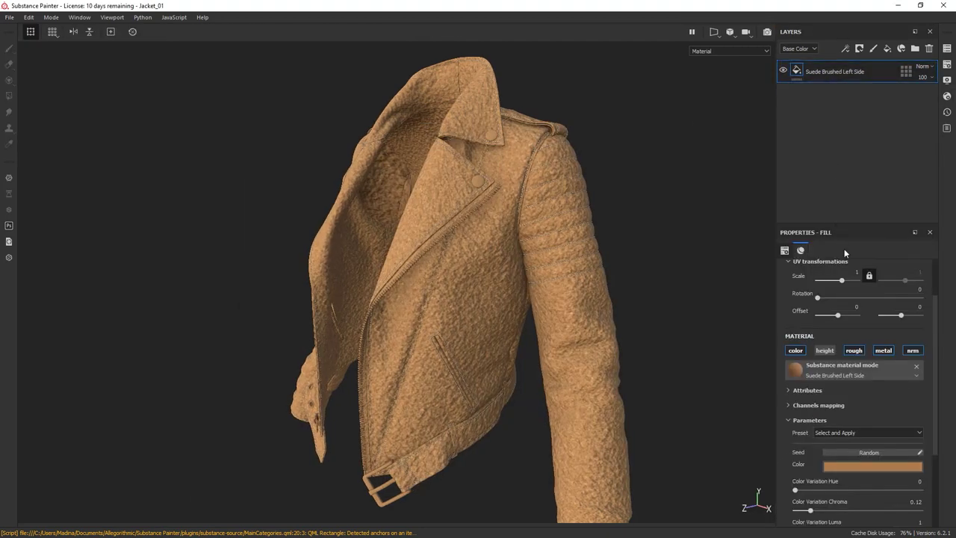
Set the UV scale of the suede fill layer to 4.
{"action": "scroll", "coordinate": [867, 325], "scroll_direction": "up", "scroll_amount": 2}
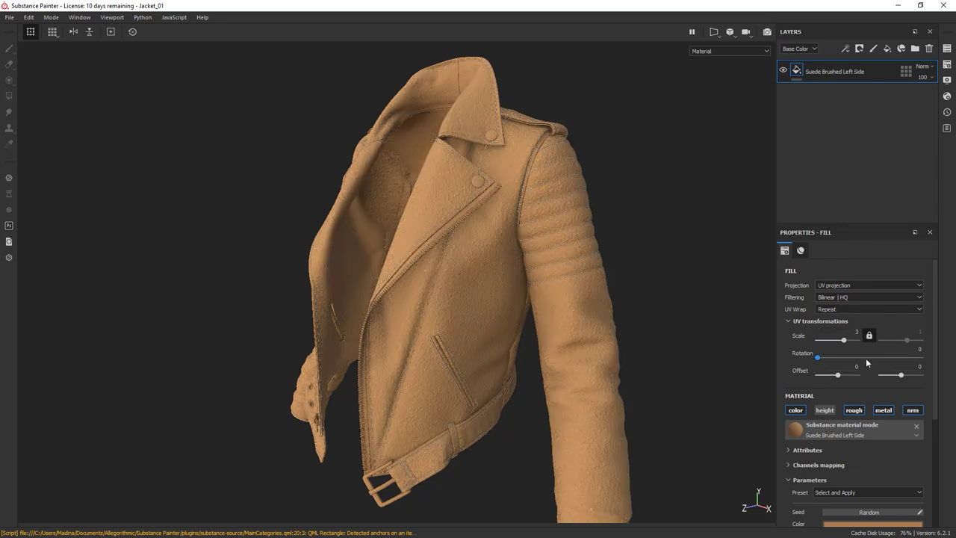
{"action": "left_click_drag", "start_coordinate": [532, 252], "coordinate": [539, 266], "text": "alt"}
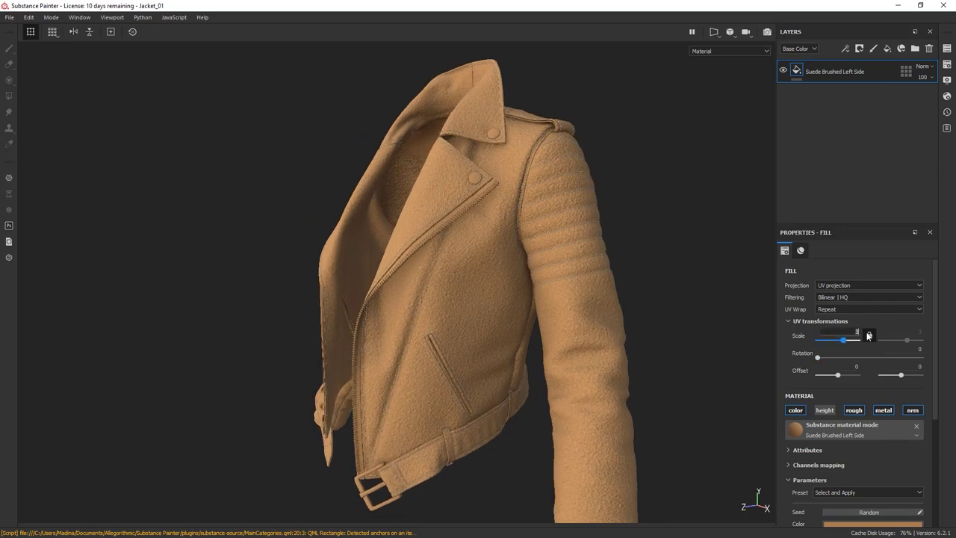
{"action": "key", "text": "Return"}
Inspect the suede grain on the jacket from near and far, at several angles and under rotated lighting.
{"action": "left_click_drag", "start_coordinate": [650, 413], "coordinate": [561, 254], "text": "alt"}
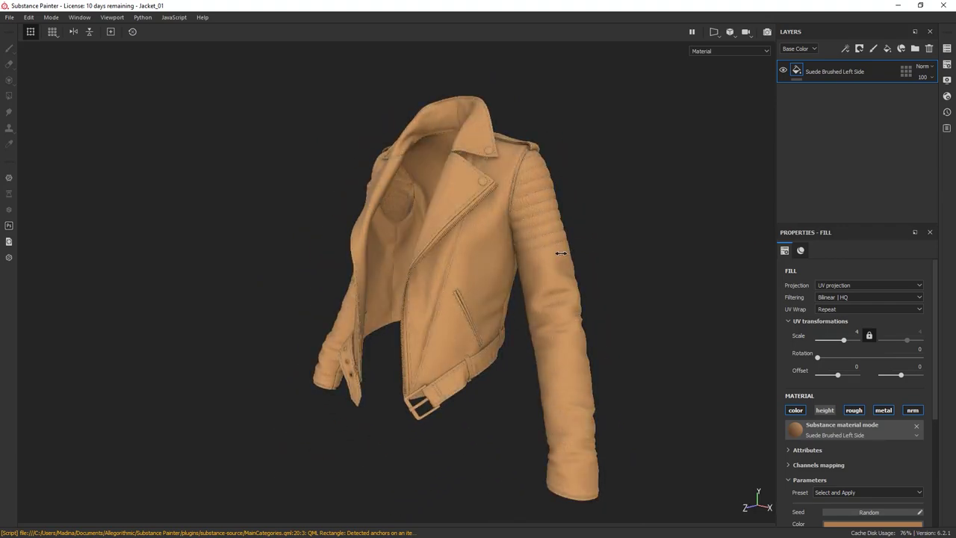
{"action": "right_click_drag", "start_coordinate": [561, 253], "coordinate": [651, 346], "text": "alt"}
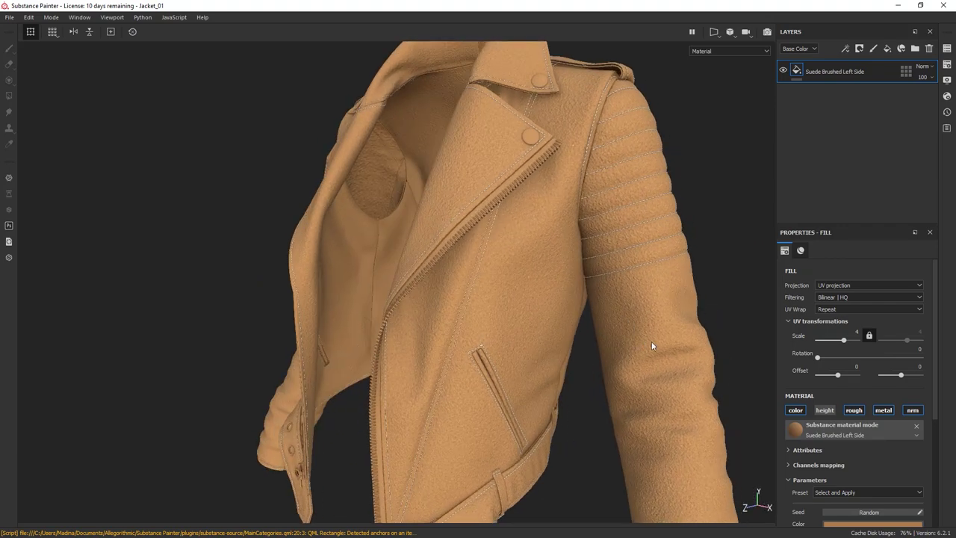
{"action": "middle_click_drag", "start_coordinate": [652, 345], "coordinate": [594, 355], "text": "alt"}
{"action": "right_click_drag", "start_coordinate": [647, 304], "coordinate": [399, 241], "text": "alt"}
{"action": "left_click_drag", "start_coordinate": [399, 241], "coordinate": [563, 267], "text": "alt"}
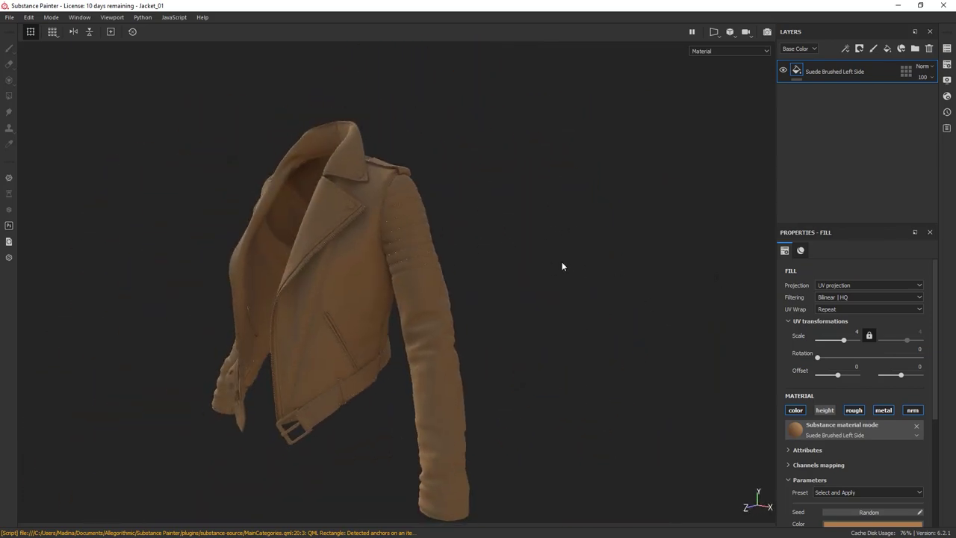
{"action": "right_click_drag", "start_coordinate": [563, 267], "coordinate": [508, 283], "text": "shift"}
{"action": "left_click_drag", "start_coordinate": [502, 294], "coordinate": [600, 258], "text": "alt"}
{"action": "right_click_drag", "start_coordinate": [600, 258], "coordinate": [628, 282], "text": "alt"}
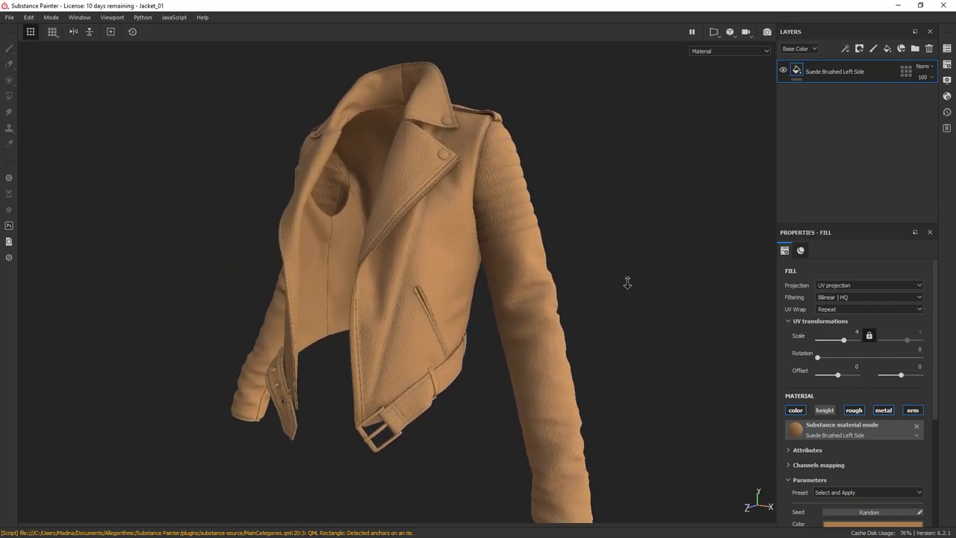
Change the suede's color parameter to a muted grey-brown with RGB 0.533, 0.462, 0.395.
{"action": "scroll", "coordinate": [926, 478], "scroll_direction": "down", "scroll_amount": 2}
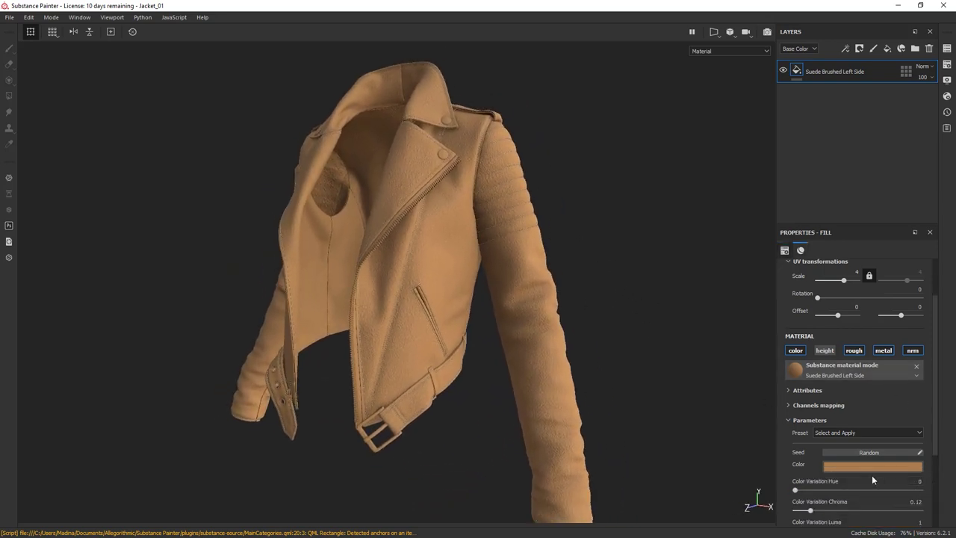
{"action": "left_click", "coordinate": [876, 467]}
{"action": "mouse_move", "coordinate": [842, 418]}
{"action": "left_mouse_down"}
{"action": "mouse_move", "coordinate": [864, 386]}
{"action": "mouse_move", "coordinate": [843, 415]}
{"action": "left_mouse_up"}
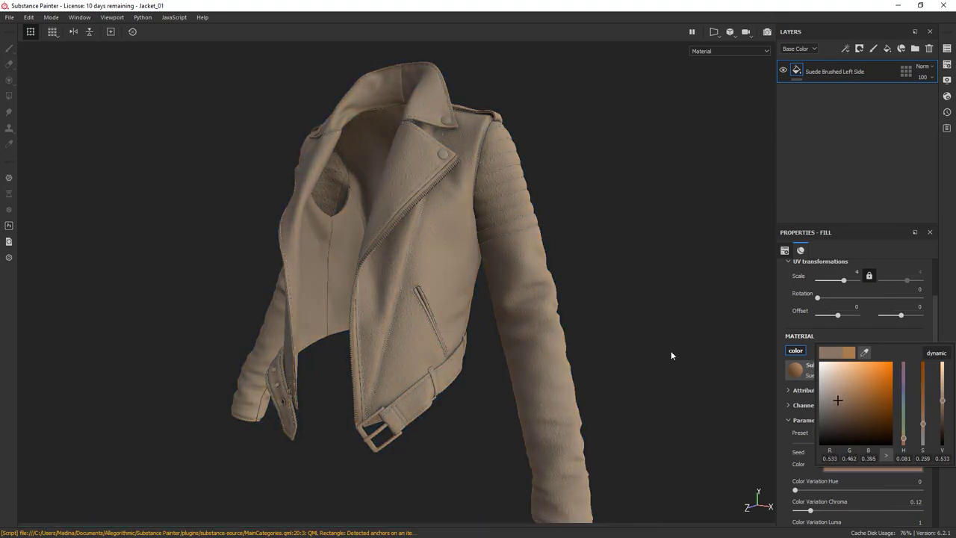
{"action": "left_click", "coordinate": [671, 350]}
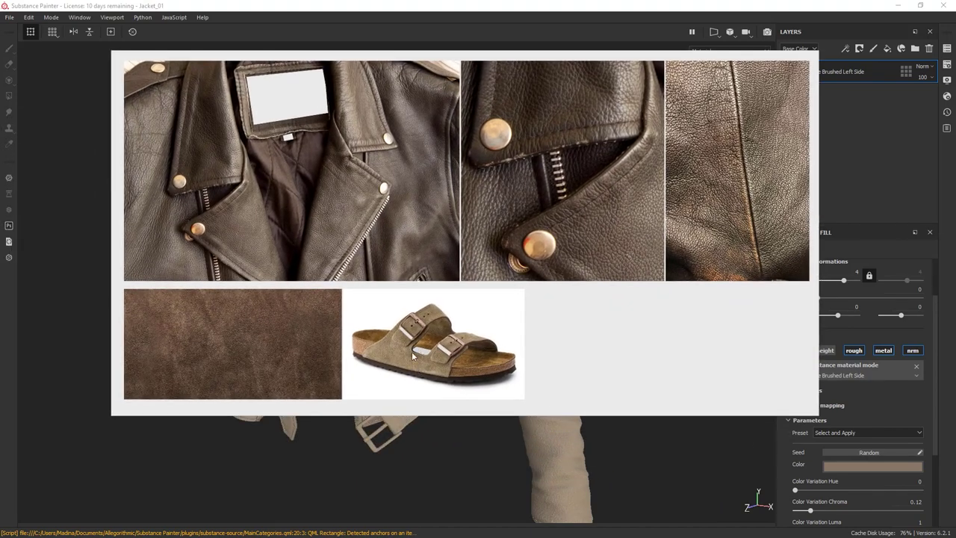
Place the reference board beside the color settings and lighten the suede color to RGB 0.599, 0.506, 0.420.
{"action": "left_click", "coordinate": [857, 464]}
{"action": "right_click_drag", "start_coordinate": [644, 370], "coordinate": [509, 256]}
{"action": "left_click", "coordinate": [883, 468]}
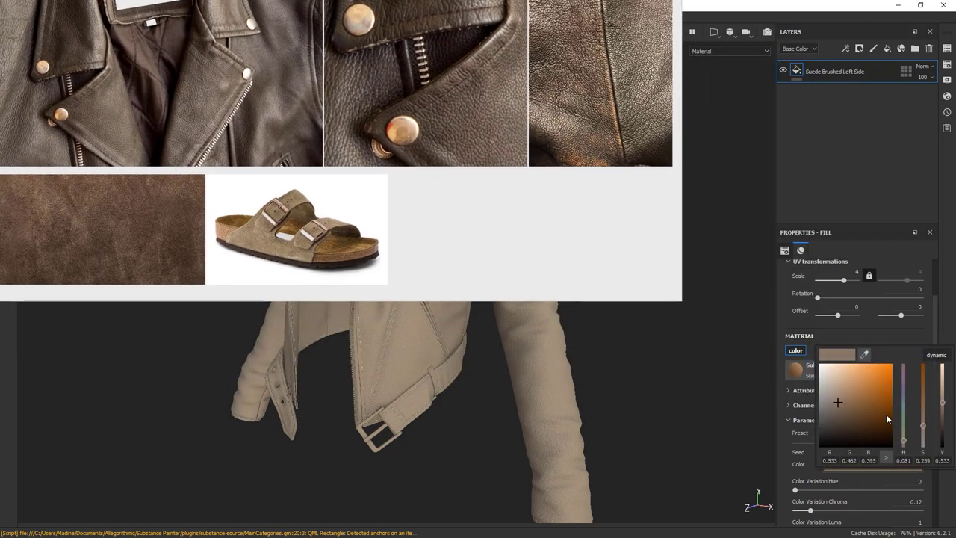
{"action": "left_click", "coordinate": [840, 414]}
{"action": "left_click", "coordinate": [841, 397]}
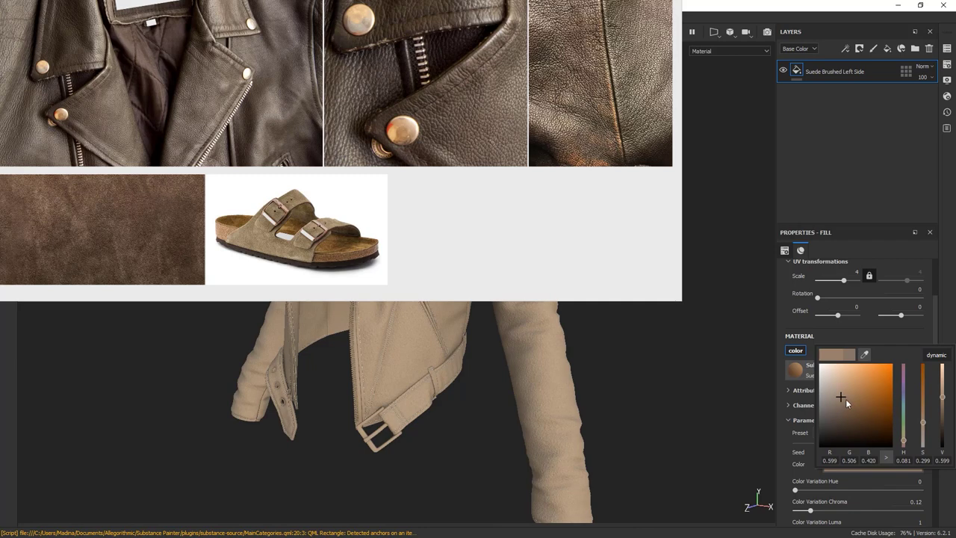
Enlarge the sandal on the reference board and reposition the board so its suede and most of the jacket are visible.
{"action": "scroll", "coordinate": [282, 239], "scroll_direction": "up", "scroll_amount": 8}
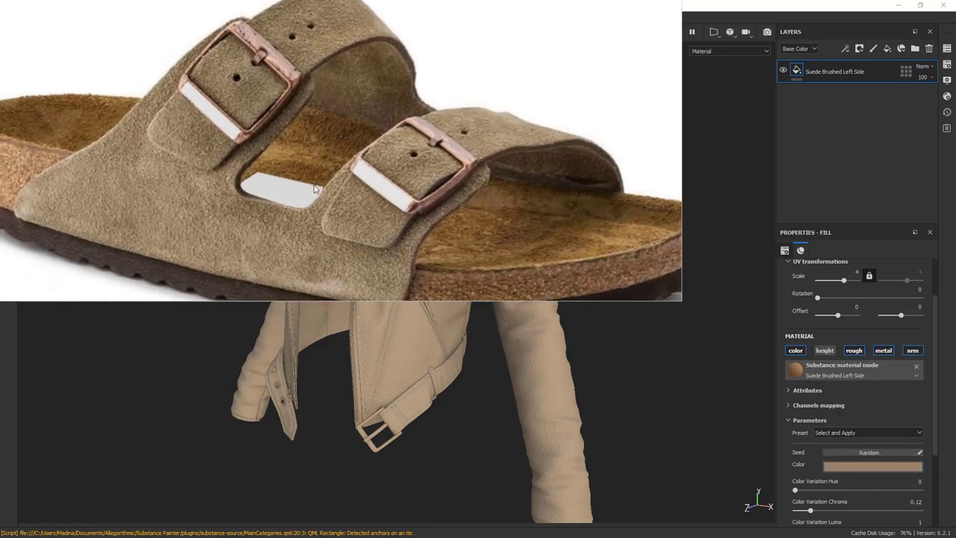
{"action": "left_click_drag", "start_coordinate": [314, 185], "coordinate": [324, 71]}
{"action": "middle_click_drag", "start_coordinate": [129, 43], "coordinate": [195, 74]}
{"action": "right_click_drag", "start_coordinate": [188, 45], "coordinate": [193, 48]}
{"action": "scroll", "coordinate": [282, 38], "scroll_direction": "up", "scroll_amount": 4}
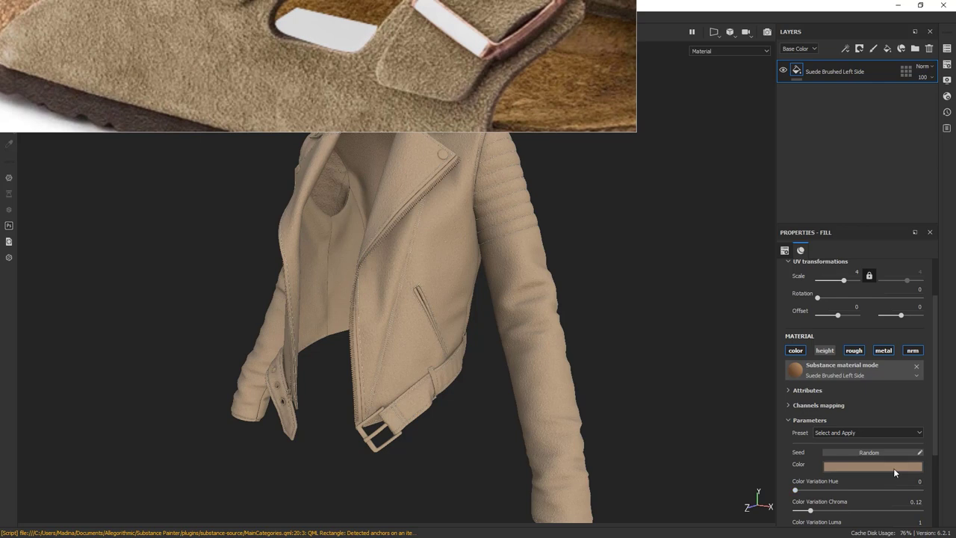
Sample the suede color from the sandal reference with the eyedropper, giving RGB 0.600, 0.525, 0.400.
{"action": "left_click", "coordinate": [893, 467]}
{"action": "left_click", "coordinate": [866, 356]}
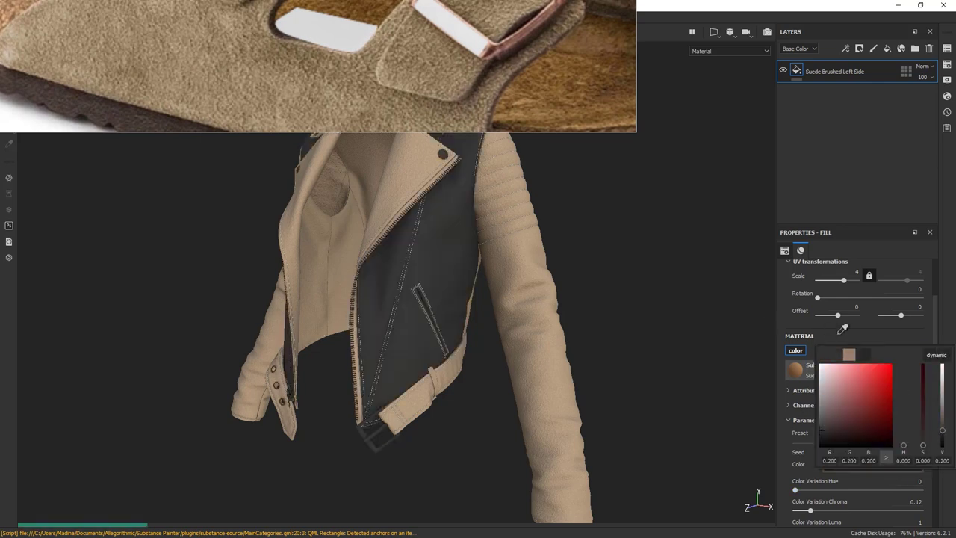
{"action": "left_click", "coordinate": [177, 34]}
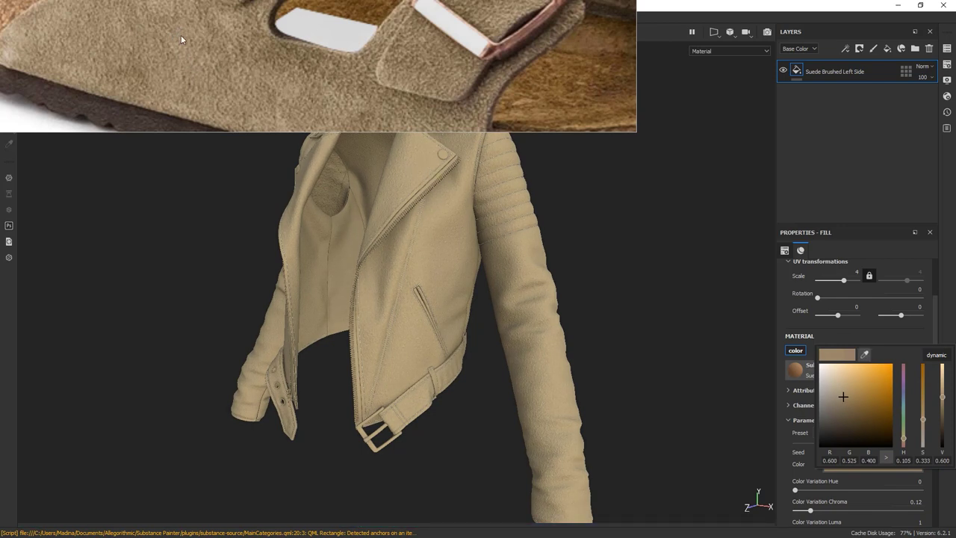
Magnify the sandal's suede further and resample a lighter tone for the suede color, giving RGB 0.631, 0.553, 0.424.
{"action": "middle_click_drag", "start_coordinate": [181, 36], "coordinate": [259, 78]}
{"action": "scroll", "coordinate": [208, 59], "scroll_direction": "up", "scroll_amount": 4}
{"action": "left_click", "coordinate": [881, 464]}
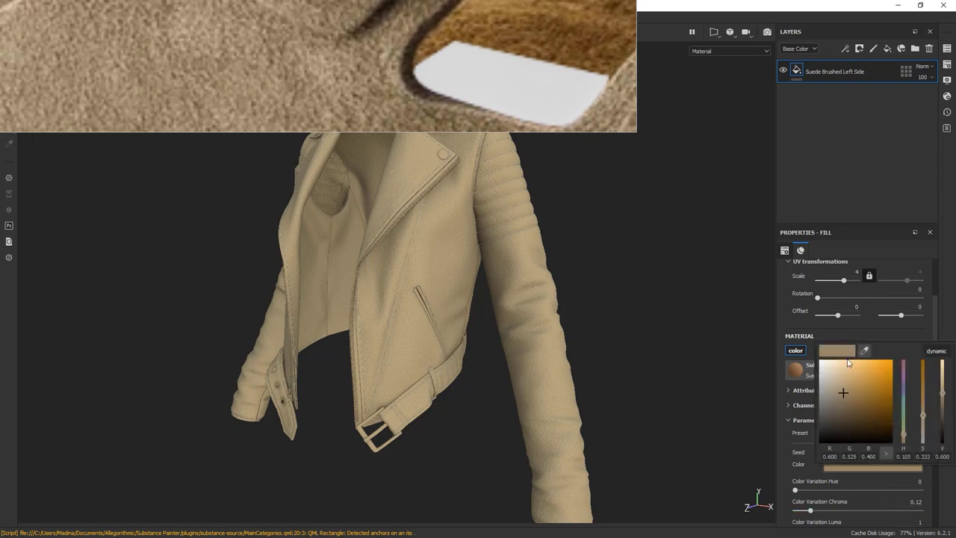
{"action": "left_click", "coordinate": [887, 452]}
{"action": "left_click_drag", "start_coordinate": [117, 89], "coordinate": [170, 64]}
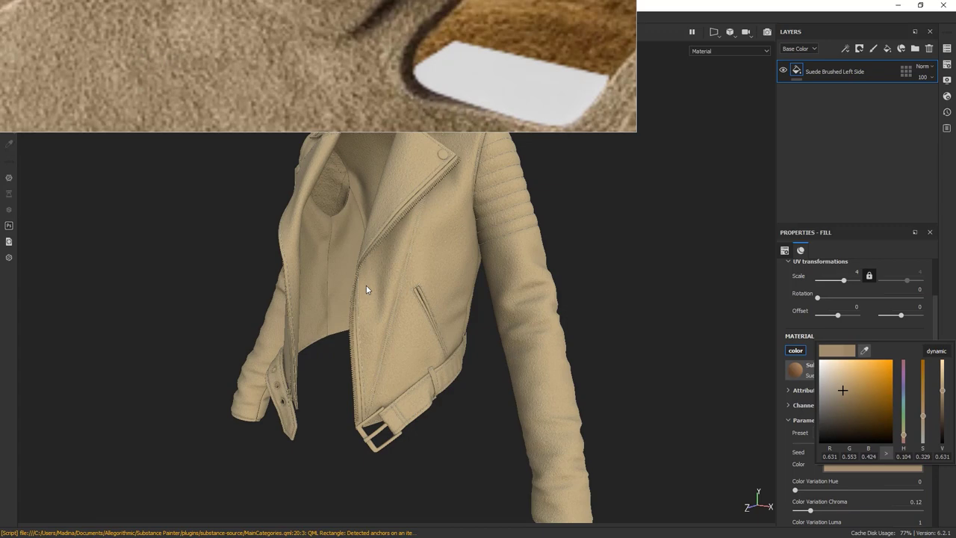
Zoom the reference board back out to show the whole sandal and move the board off the jacket view.
{"action": "scroll", "coordinate": [344, 61], "scroll_direction": "down", "scroll_amount": 7}
{"action": "middle_click_drag", "start_coordinate": [384, 49], "coordinate": [297, 42]}
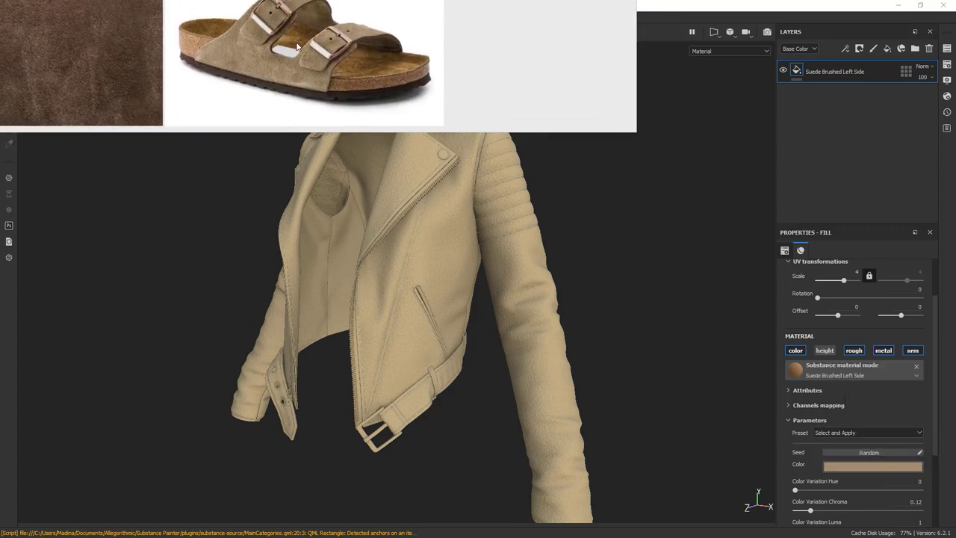
{"action": "scroll", "coordinate": [297, 46], "scroll_direction": "down", "scroll_amount": 3}
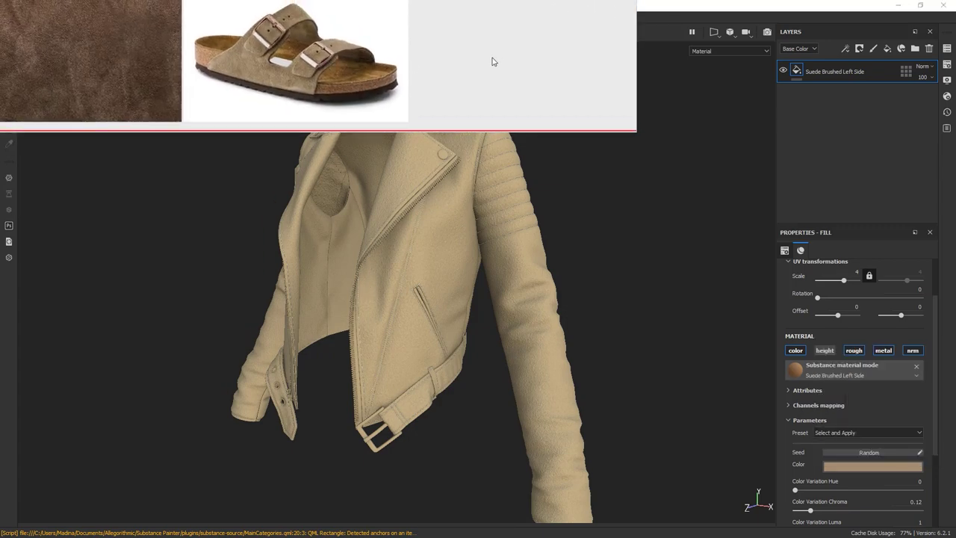
{"action": "right_click_drag", "start_coordinate": [410, 57], "coordinate": [955, 97]}
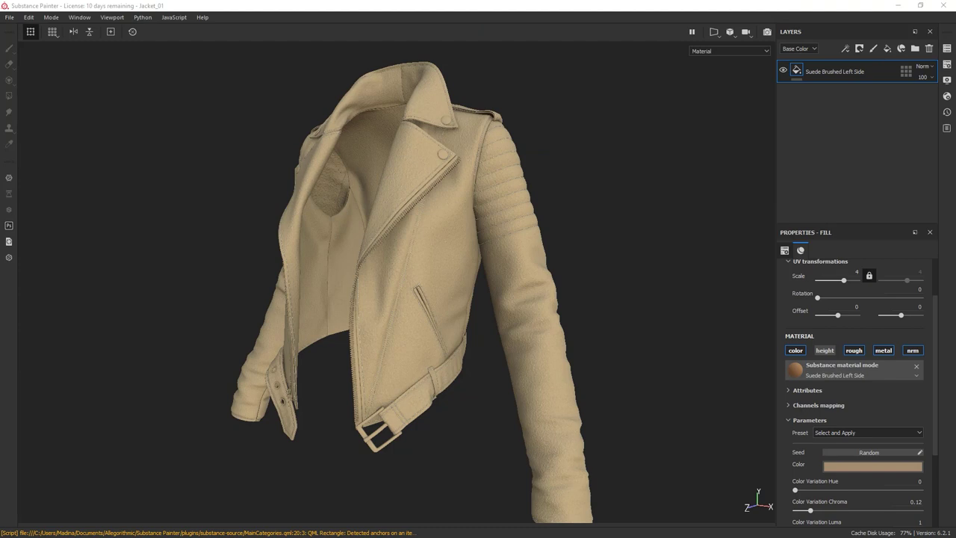
Rotate the environment lighting to 301 and switch the environment map to Bonifacio Aragon Stairs in the display settings.
{"action": "mouse_move", "coordinate": [671, 266]}
{"action": "right_mouse_down", "text": "shift"}
{"action": "mouse_move", "coordinate": [650, 274]}
{"action": "mouse_move", "coordinate": [661, 280]}
{"action": "right_mouse_up", "text": "shift"}
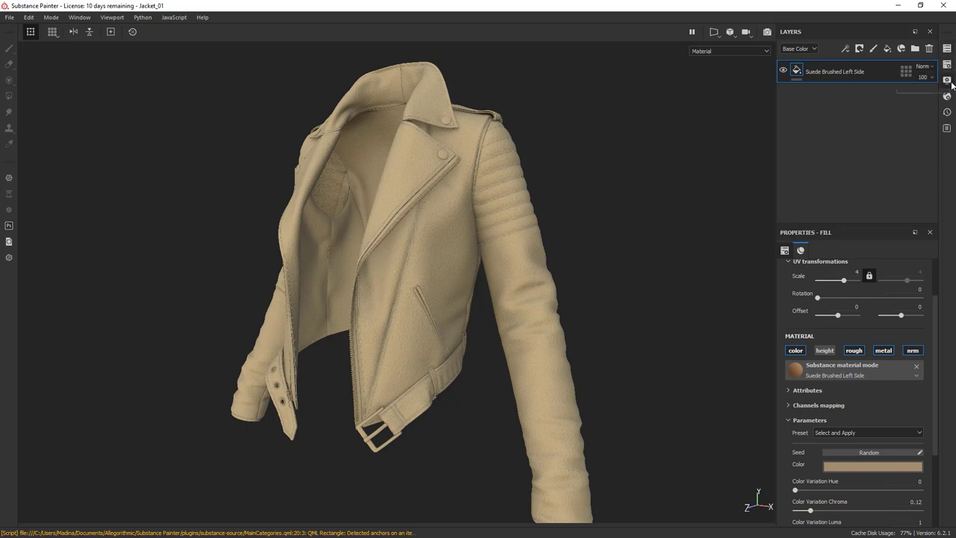
{"action": "left_click", "coordinate": [949, 81]}
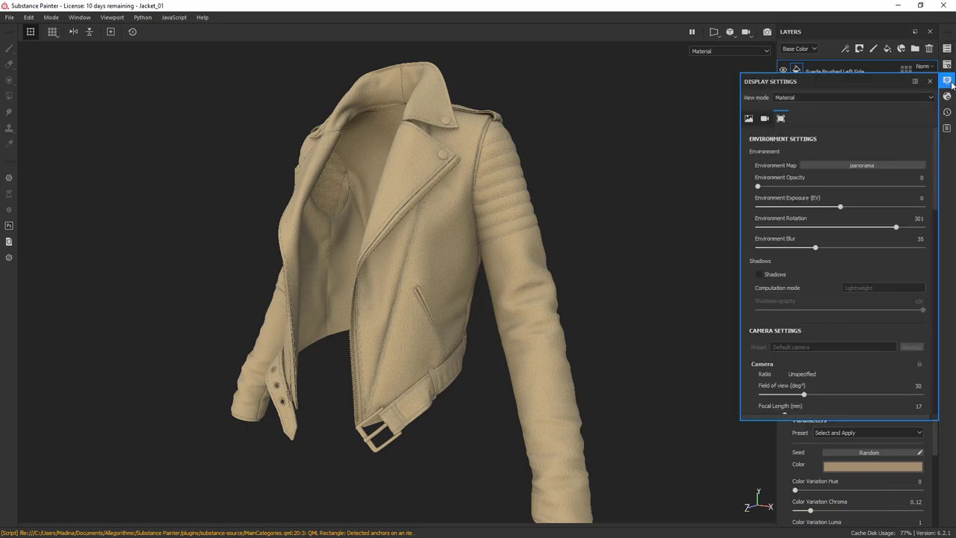
{"action": "left_click", "coordinate": [901, 163]}
{"action": "left_click", "coordinate": [862, 194]}
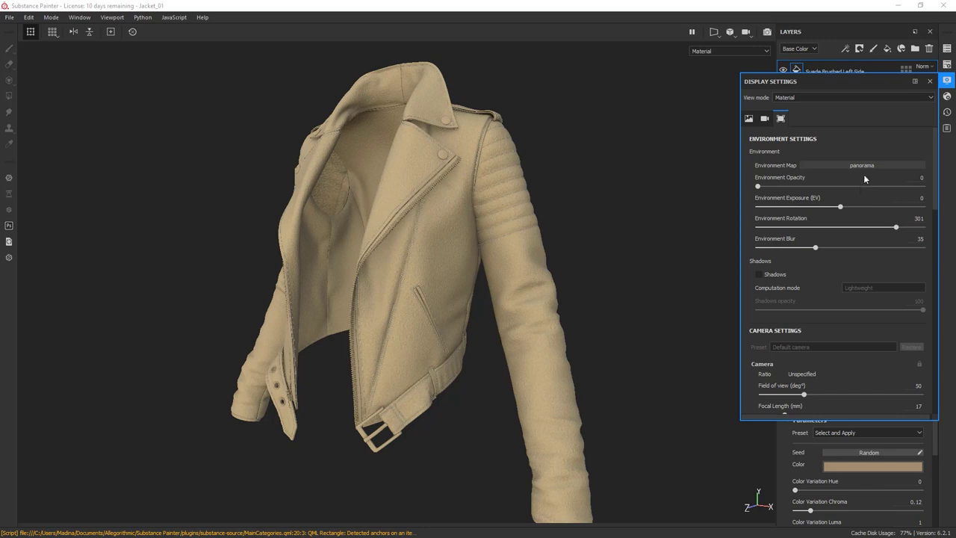
Switch the environment map to Autumn Forest and rotate the environment lighting to 221.
{"action": "left_click", "coordinate": [869, 169]}
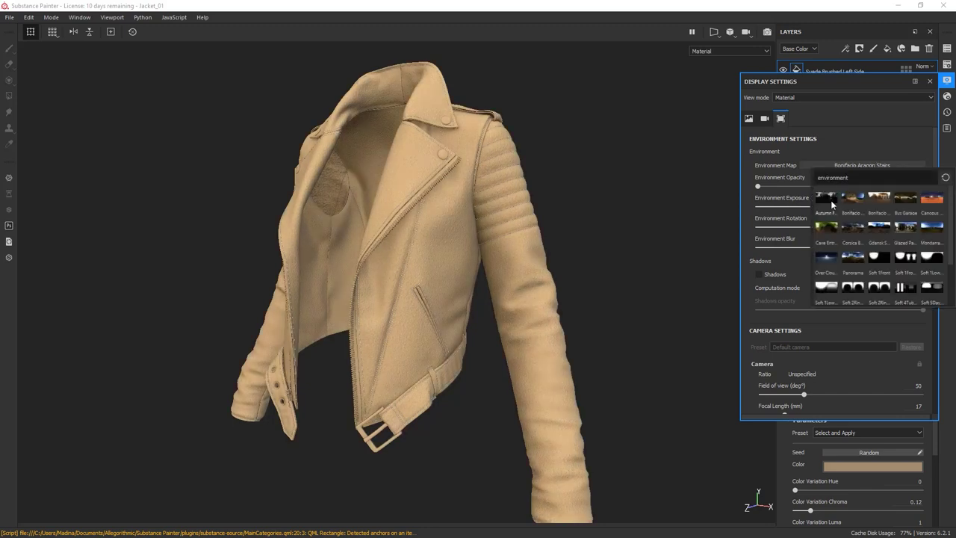
{"action": "left_click", "coordinate": [833, 202]}
{"action": "right_click_drag", "start_coordinate": [648, 252], "coordinate": [600, 263], "text": "shift"}
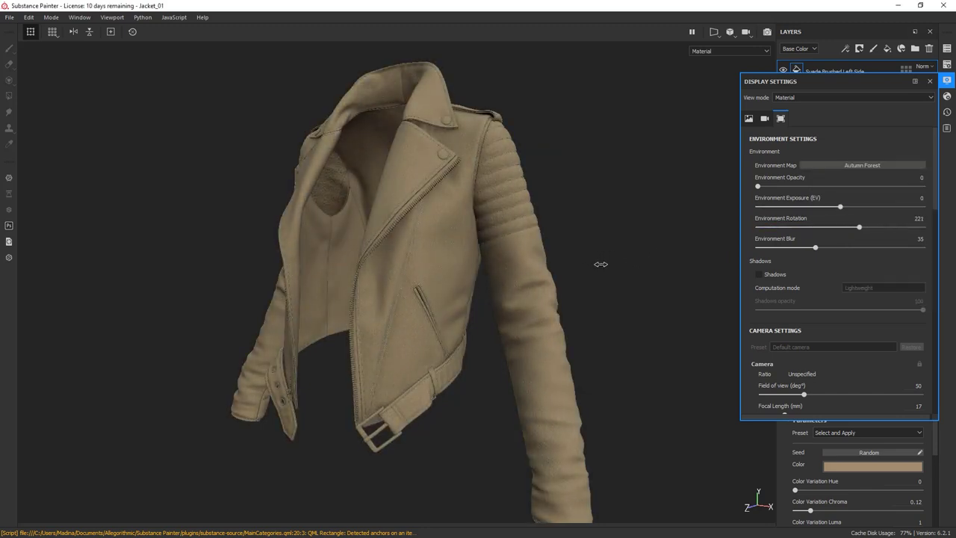
Try the Glazed Patio environment map and switch to Gdansk Shipyard Buildings.
{"action": "left_click", "coordinate": [878, 162]}
{"action": "left_click", "coordinate": [905, 232]}
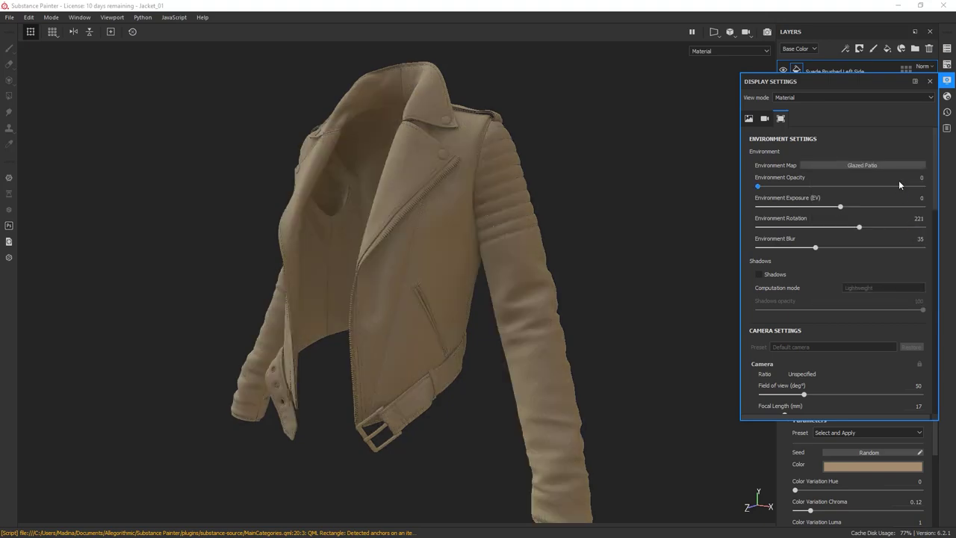
{"action": "left_click", "coordinate": [867, 165]}
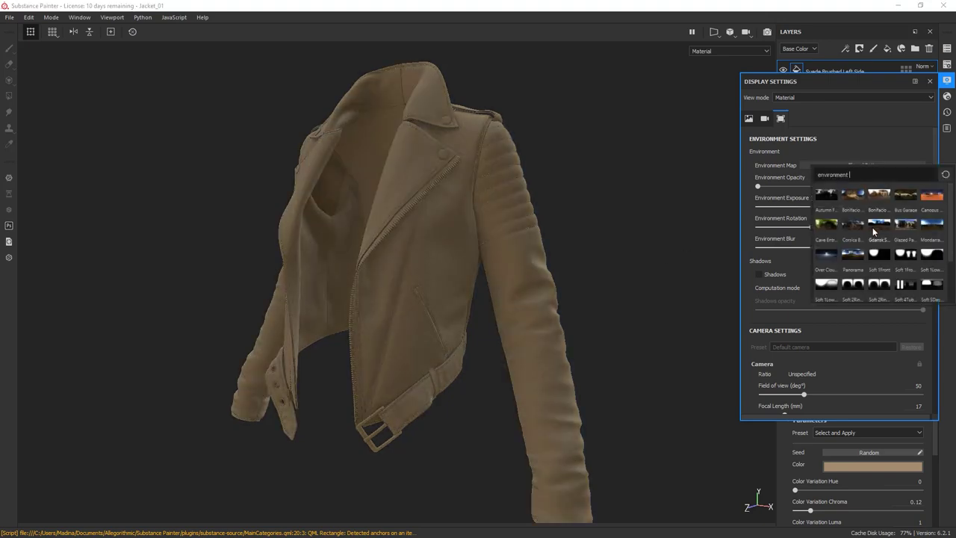
{"action": "left_click", "coordinate": [873, 227]}
Rotate the environment lighting to 320 around the jacket and close the display settings.
{"action": "right_click_drag", "start_coordinate": [670, 293], "coordinate": [645, 320], "text": "shift"}
{"action": "left_click_drag", "start_coordinate": [646, 320], "coordinate": [519, 261], "text": "alt"}
{"action": "right_click_drag", "start_coordinate": [518, 260], "coordinate": [542, 271], "text": "shift"}
{"action": "left_click_drag", "start_coordinate": [542, 272], "coordinate": [553, 254], "text": "alt"}
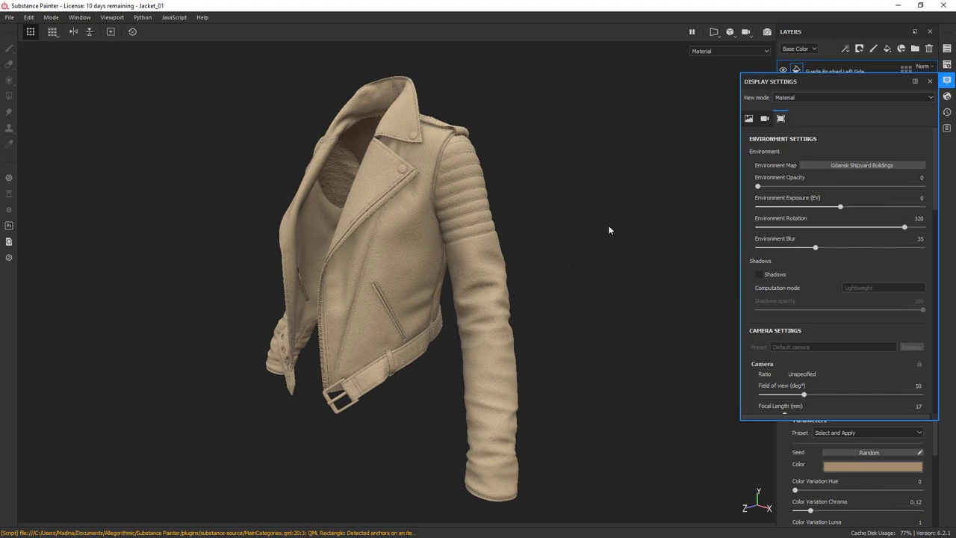
{"action": "left_click", "coordinate": [928, 82]}
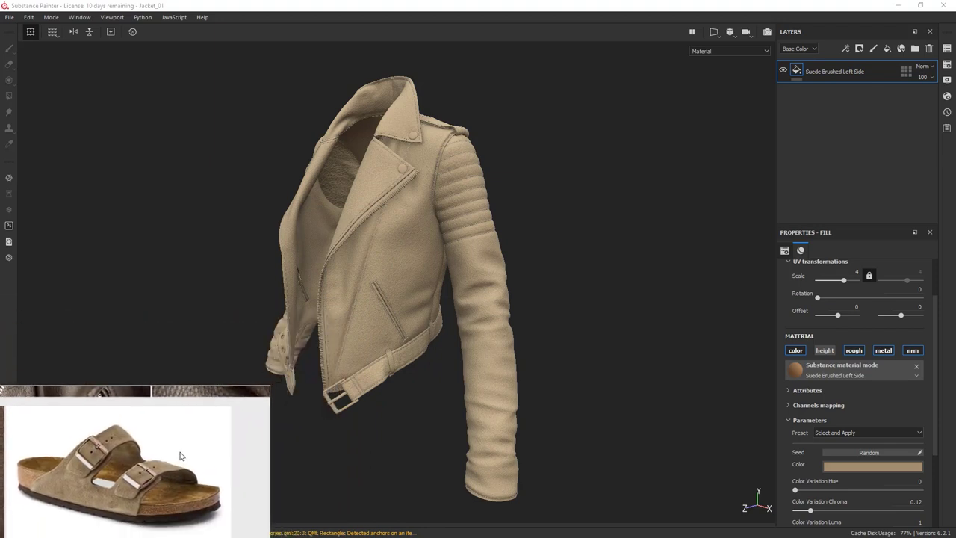
Compare a close view of the jacket's front and sleeve with the enlarged suede sandal reference.
{"action": "right_click", "coordinate": [225, 457]}
{"action": "left_click", "coordinate": [626, 357]}
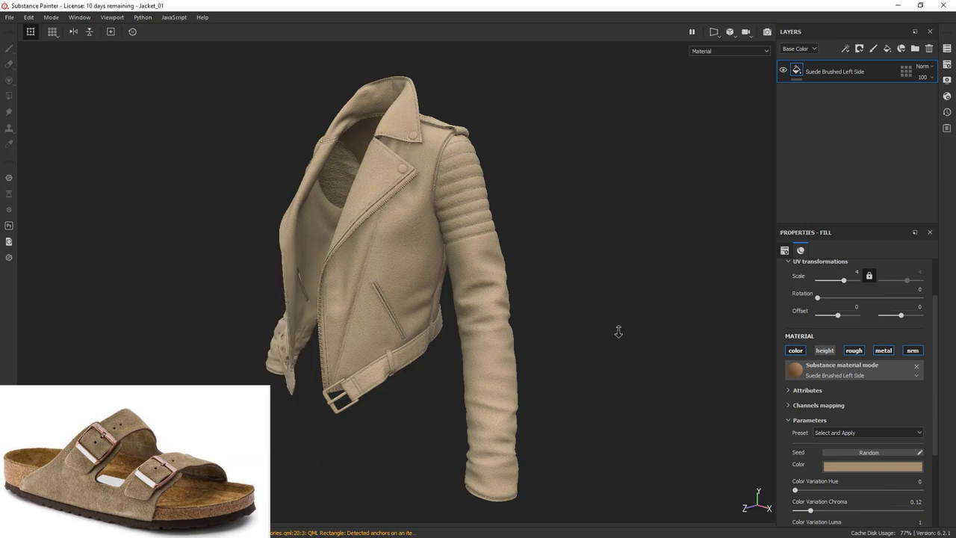
{"action": "left_click_drag", "start_coordinate": [578, 389], "coordinate": [544, 378], "text": "alt"}
{"action": "left_click_drag", "start_coordinate": [409, 276], "coordinate": [461, 284], "text": "alt"}
{"action": "right_click_drag", "start_coordinate": [461, 284], "coordinate": [566, 386], "text": "alt"}
{"action": "middle_click_drag", "start_coordinate": [566, 386], "coordinate": [571, 394], "text": "alt"}
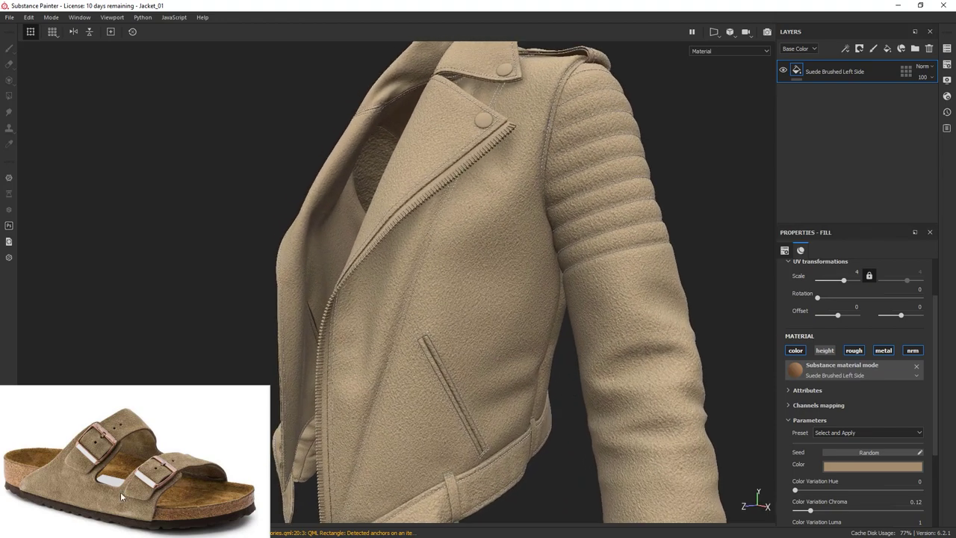
{"action": "scroll", "coordinate": [74, 482], "scroll_direction": "up", "scroll_amount": 4}
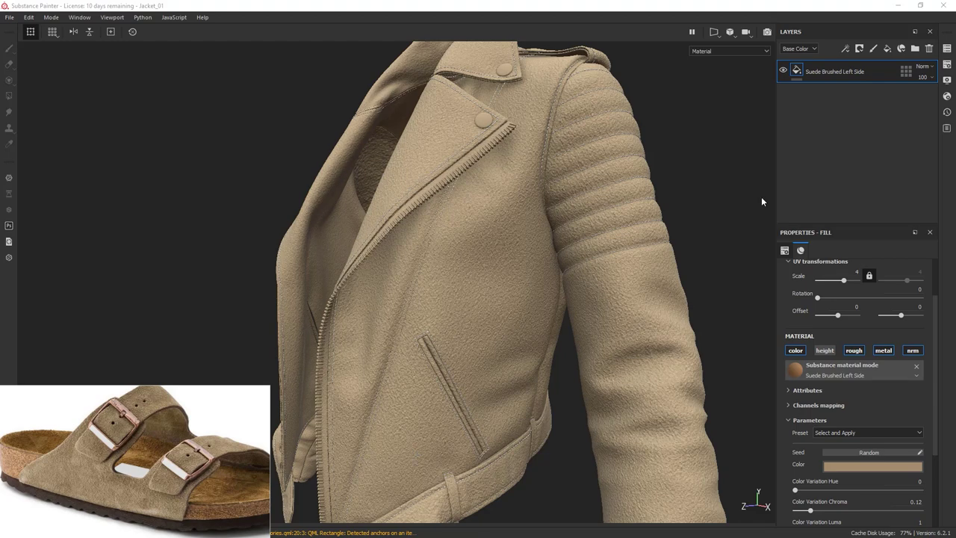
Add a fill layer above the suede and disable its height, roughness, metallic and normal channels, leaving only color.
{"action": "left_click", "coordinate": [888, 48]}
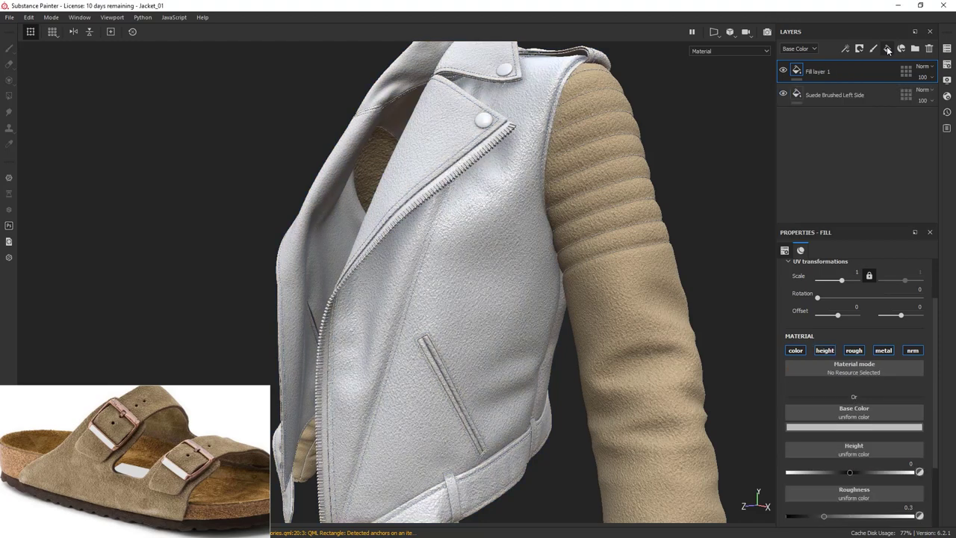
{"action": "left_click", "coordinate": [825, 351]}
{"action": "left_click", "coordinate": [854, 351]}
{"action": "left_click", "coordinate": [883, 350]}
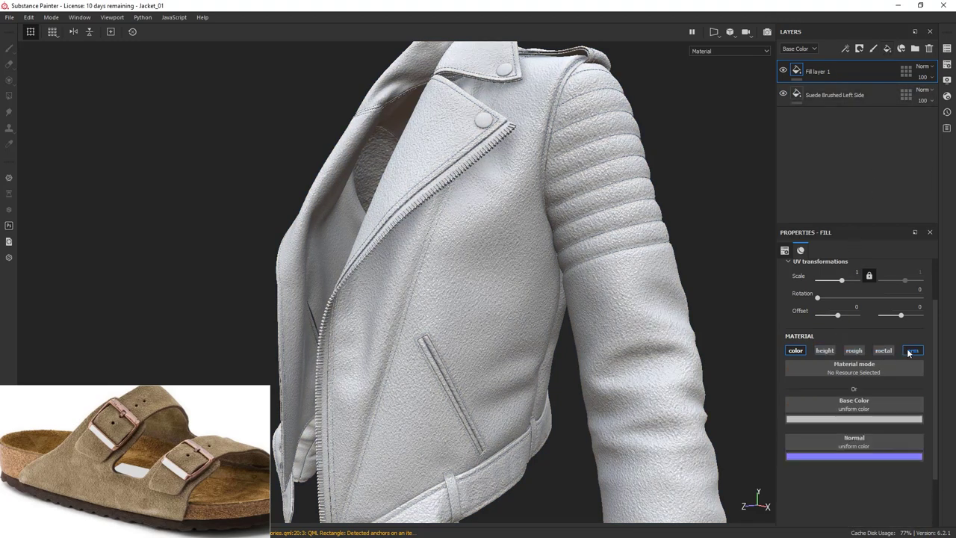
{"action": "left_click", "coordinate": [912, 350]}
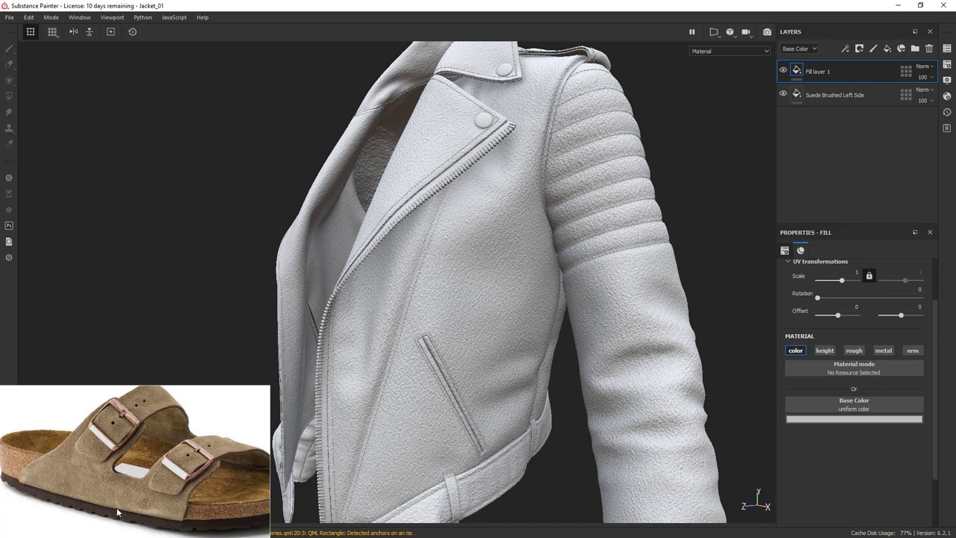
Sample the new fill layer's base color from the sandal's suede, giving RGB 0.468, 0.371, 0.266, and reframe the reference.
{"action": "left_click", "coordinate": [881, 418]}
{"action": "left_click_drag", "start_coordinate": [863, 305], "coordinate": [132, 460]}
{"action": "scroll", "coordinate": [123, 463], "scroll_direction": "down", "scroll_amount": 10}
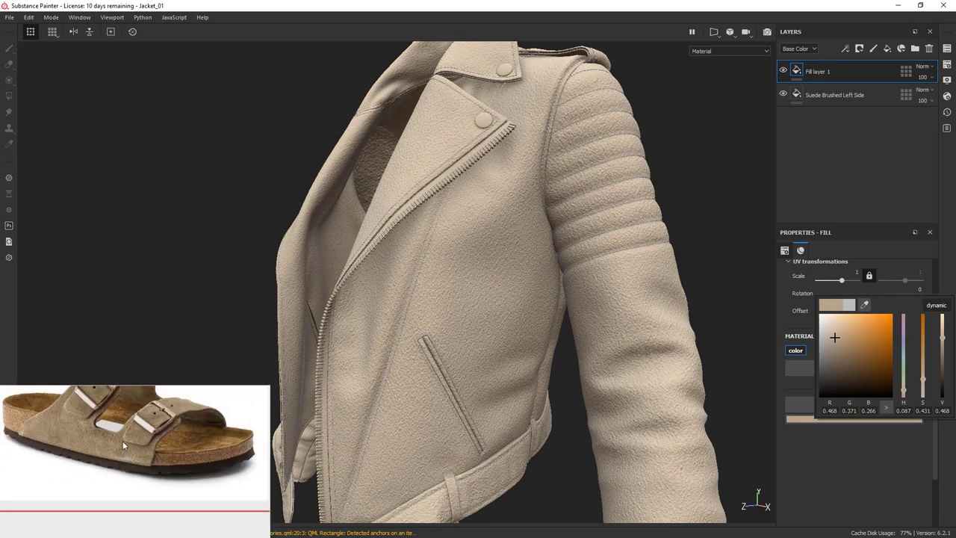
{"action": "middle_click_drag", "start_coordinate": [122, 440], "coordinate": [142, 472]}
{"action": "scroll", "coordinate": [139, 467], "scroll_direction": "down", "scroll_amount": 2}
{"action": "scroll", "coordinate": [135, 463], "scroll_direction": "up", "scroll_amount": 5}
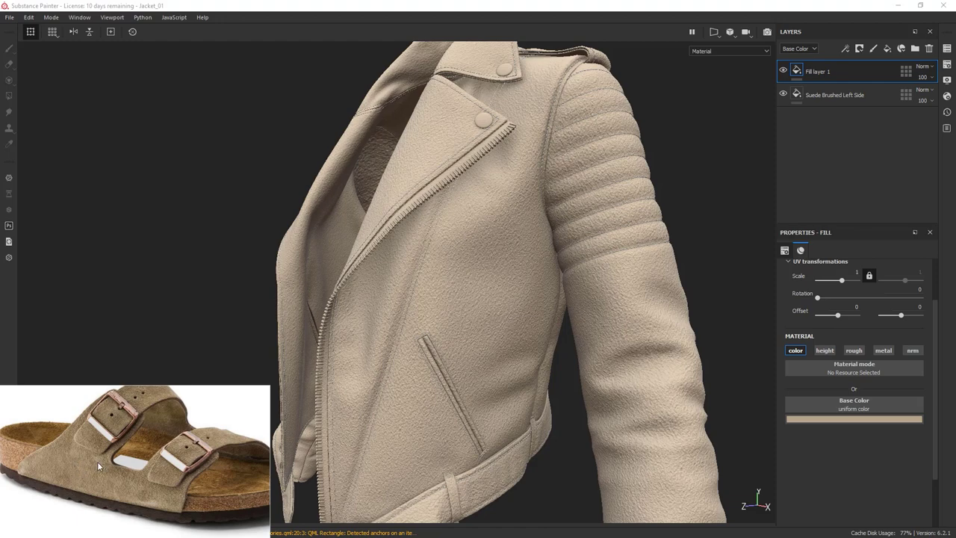
{"action": "middle_click_drag", "start_coordinate": [113, 462], "coordinate": [107, 466]}
Bring the shelf into view and browse the grunges and procedurals, showing the procedurals as large thumbnails.
{"action": "left_click_drag", "start_coordinate": [955, 166], "coordinate": [590, 74]}
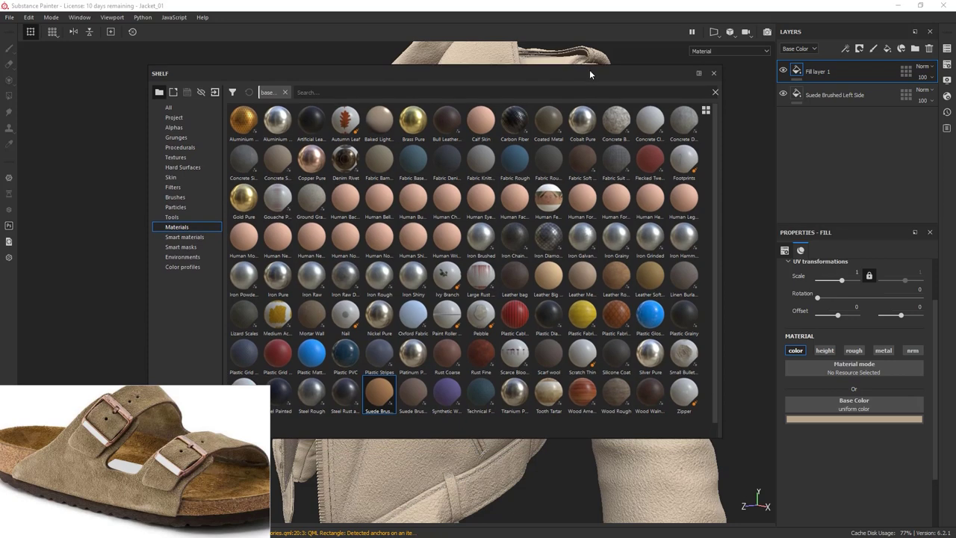
{"action": "left_click", "coordinate": [177, 139]}
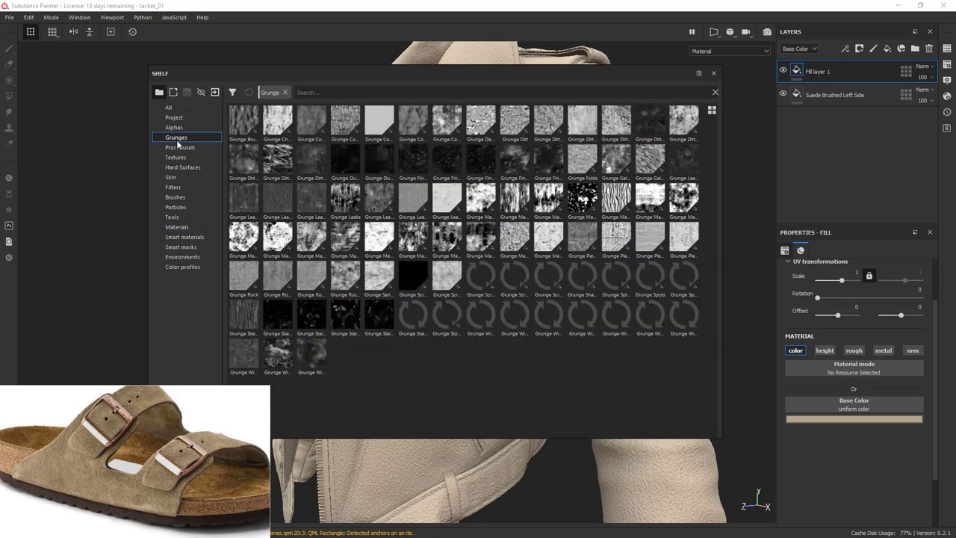
{"action": "left_click", "coordinate": [181, 147]}
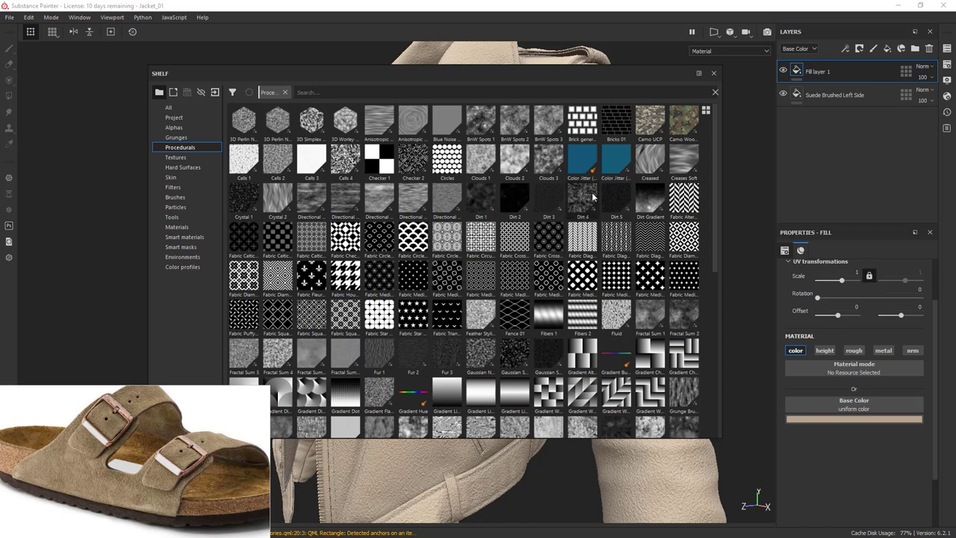
{"action": "left_click", "coordinate": [705, 111]}
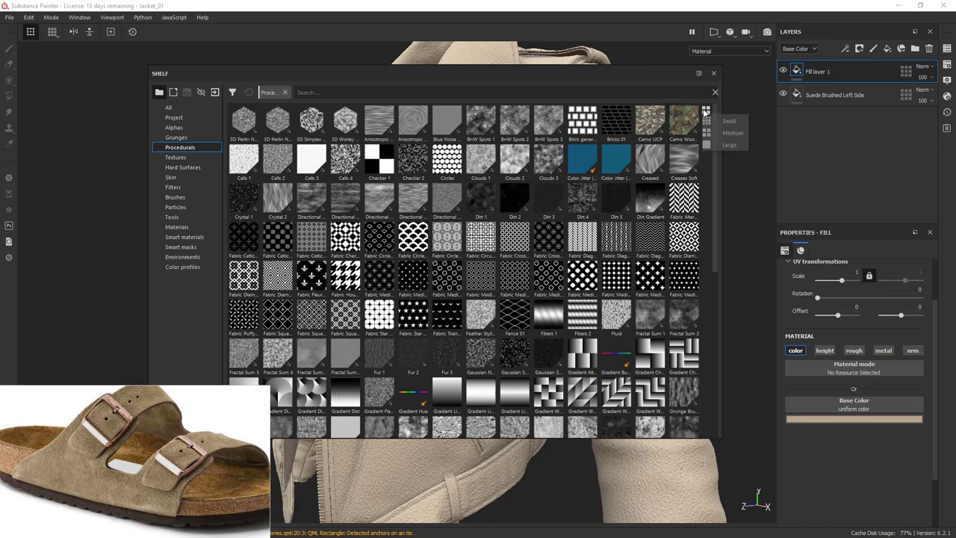
{"action": "left_click", "coordinate": [729, 146]}
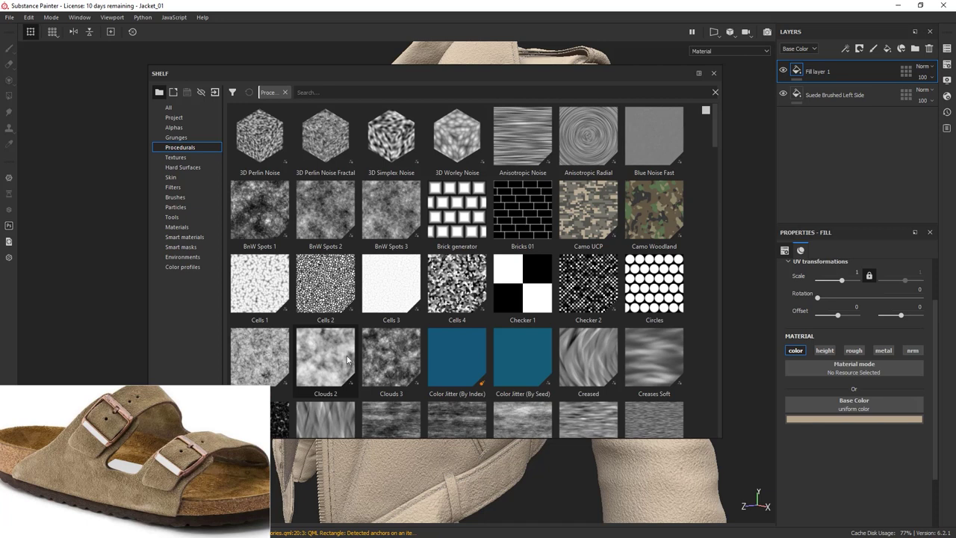
Add a bitmap mask using Clouds 2 to the new fill layer and move the shelf out of view.
{"action": "right_click", "coordinate": [869, 75]}
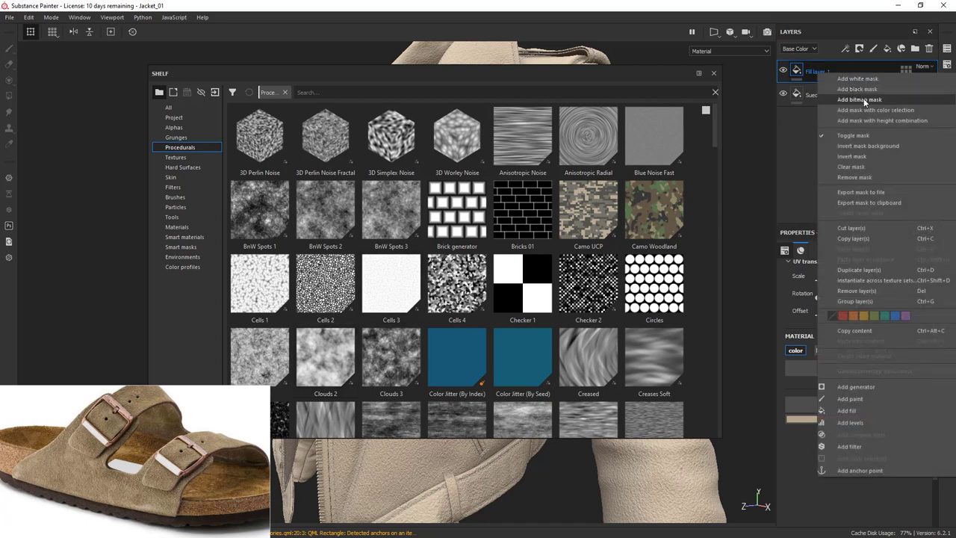
{"action": "left_click", "coordinate": [864, 101]}
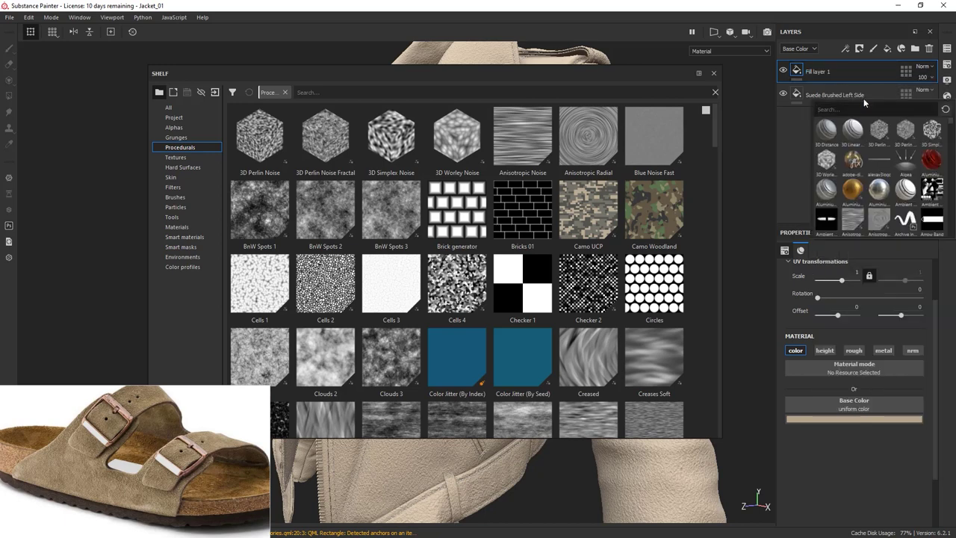
{"action": "type", "text": "cloud"}
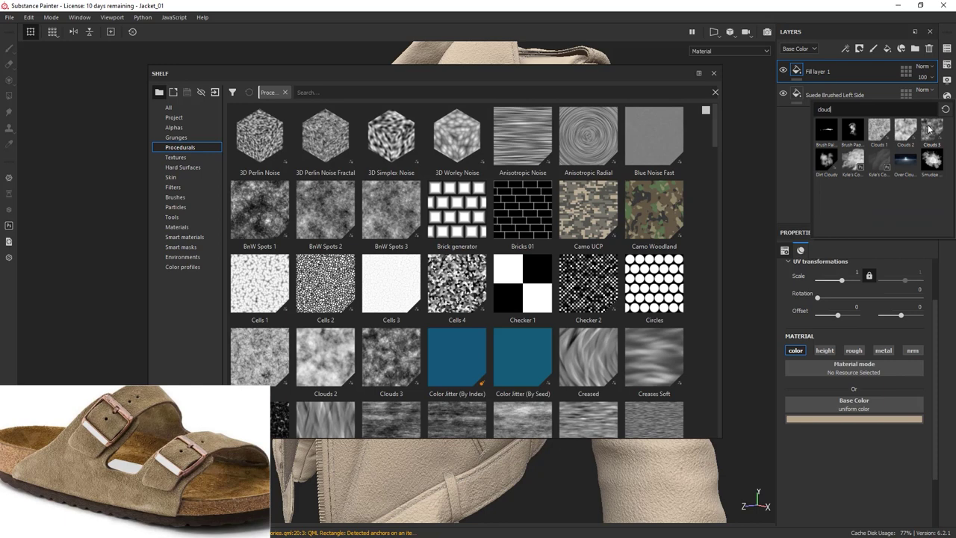
{"action": "left_click", "coordinate": [906, 130]}
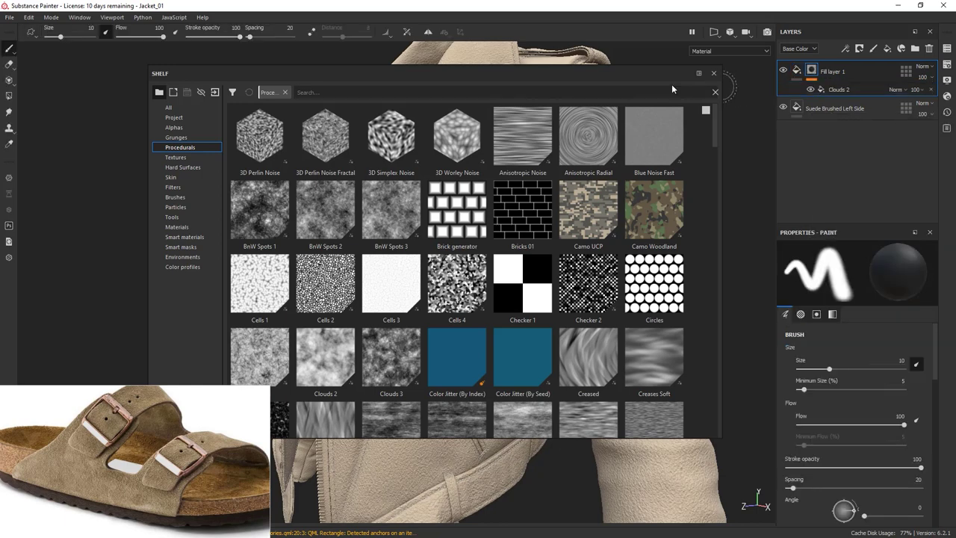
{"action": "left_click_drag", "start_coordinate": [591, 74], "coordinate": [955, 82]}
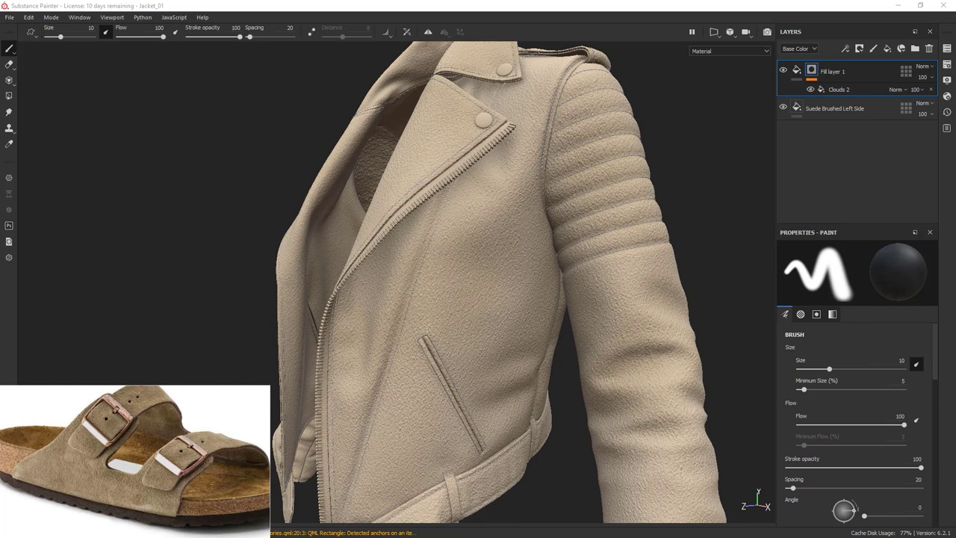
Preview the fill layer's mask, set the Clouds 2 scale to 7, and return to the material view.
{"action": "left_click", "coordinate": [812, 71], "text": "alt"}
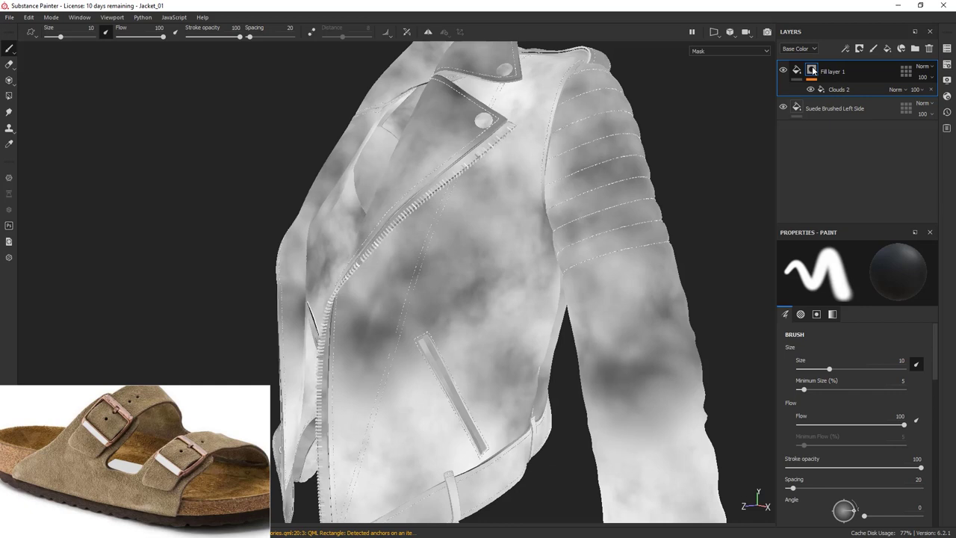
{"action": "left_click", "coordinate": [837, 90]}
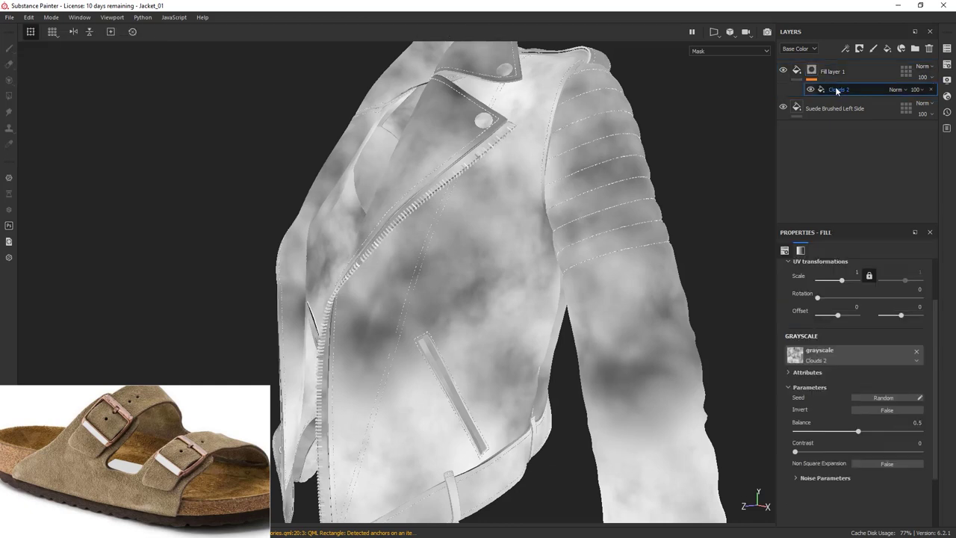
{"action": "left_click", "coordinate": [851, 257]}
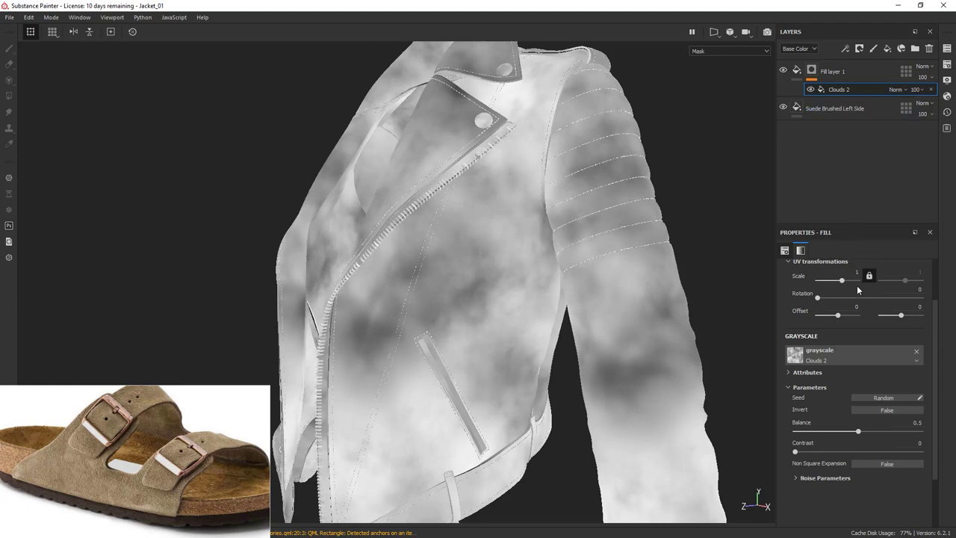
{"action": "scroll", "coordinate": [868, 359], "scroll_direction": "up", "scroll_amount": 2}
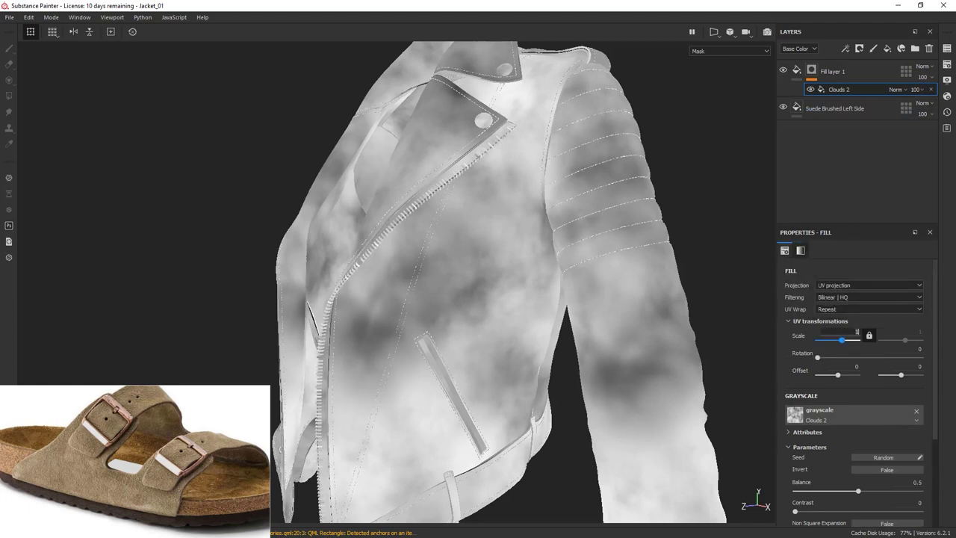
{"action": "key", "text": "Return"}
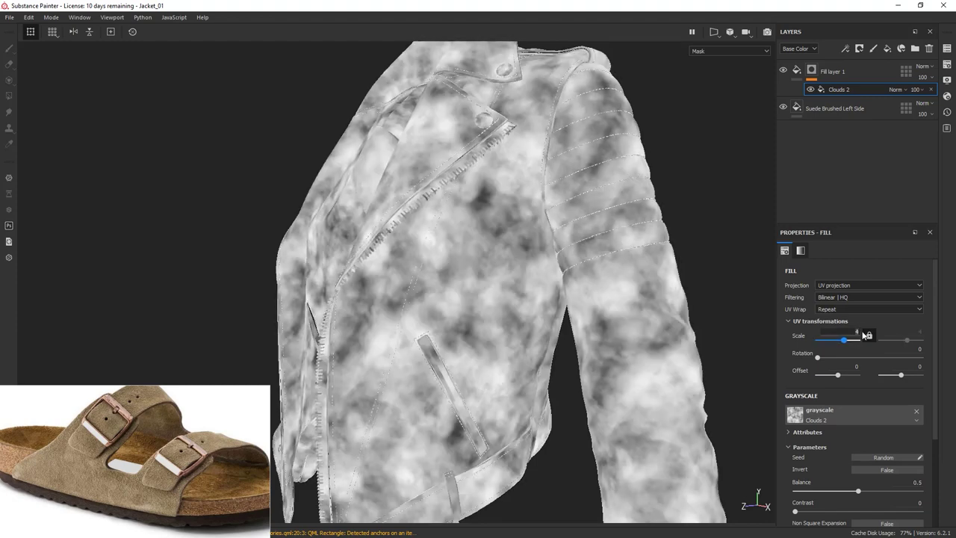
{"action": "key", "text": "Return"}
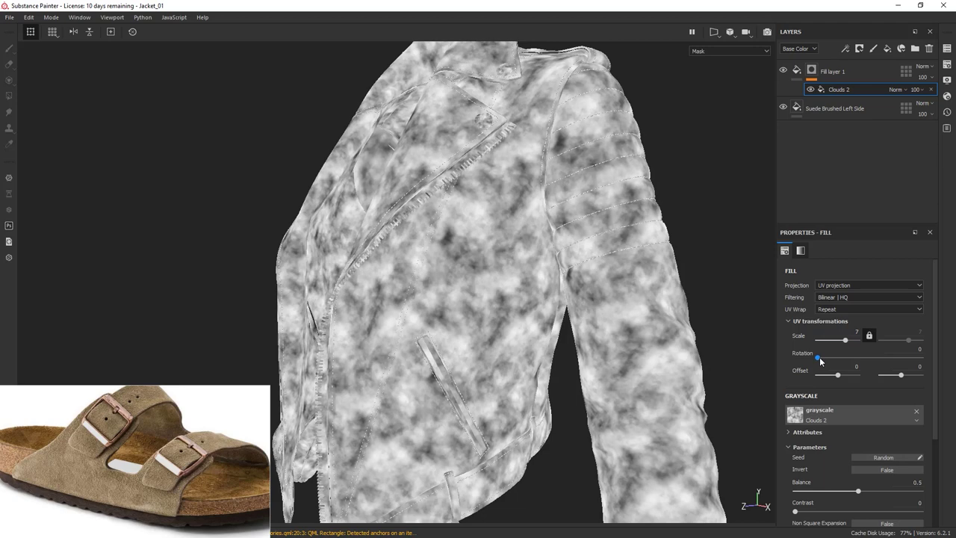
{"action": "left_click", "coordinate": [797, 70]}
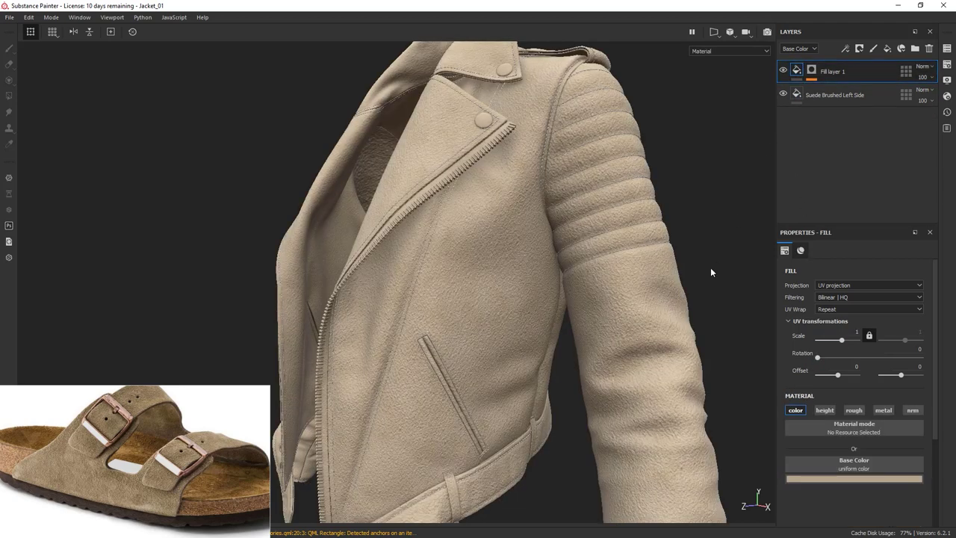
{"action": "mouse_move", "coordinate": [724, 344]}
{"action": "left_mouse_down", "text": "alt"}
{"action": "mouse_move", "coordinate": [674, 295]}
{"action": "mouse_move", "coordinate": [692, 316]}
{"action": "mouse_move", "coordinate": [710, 302]}
{"action": "mouse_move", "coordinate": [732, 305]}
{"action": "mouse_move", "coordinate": [698, 305]}
{"action": "mouse_move", "coordinate": [707, 303]}
{"action": "left_mouse_up", "text": "alt"}
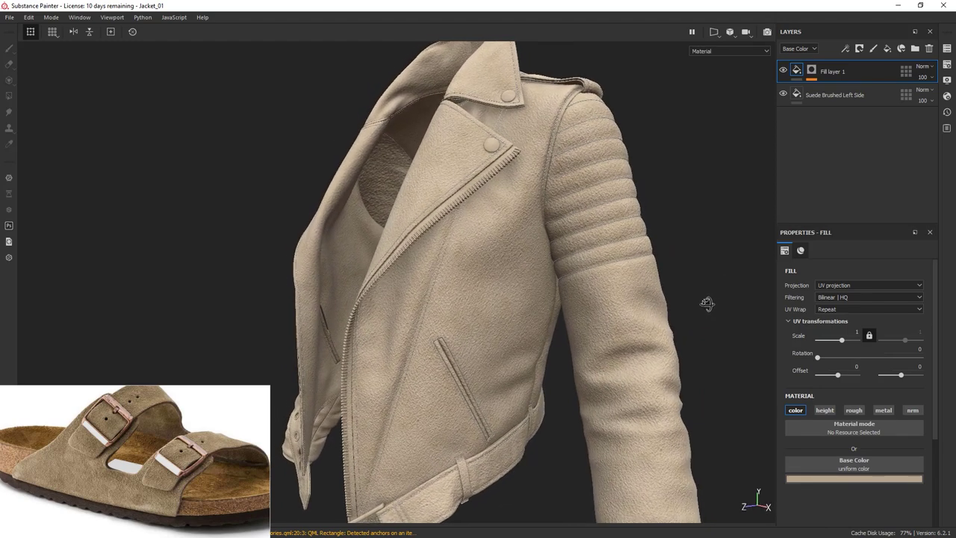
Invert the Clouds 2 mask fill, set its balance to 0.45, and check the color variation on the jacket.
{"action": "left_click", "coordinate": [813, 70]}
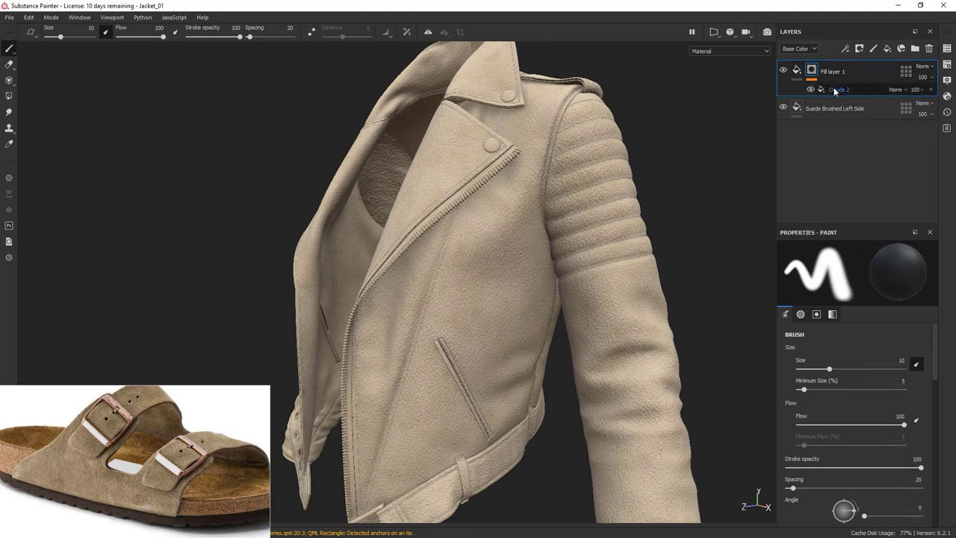
{"action": "left_click", "coordinate": [834, 89]}
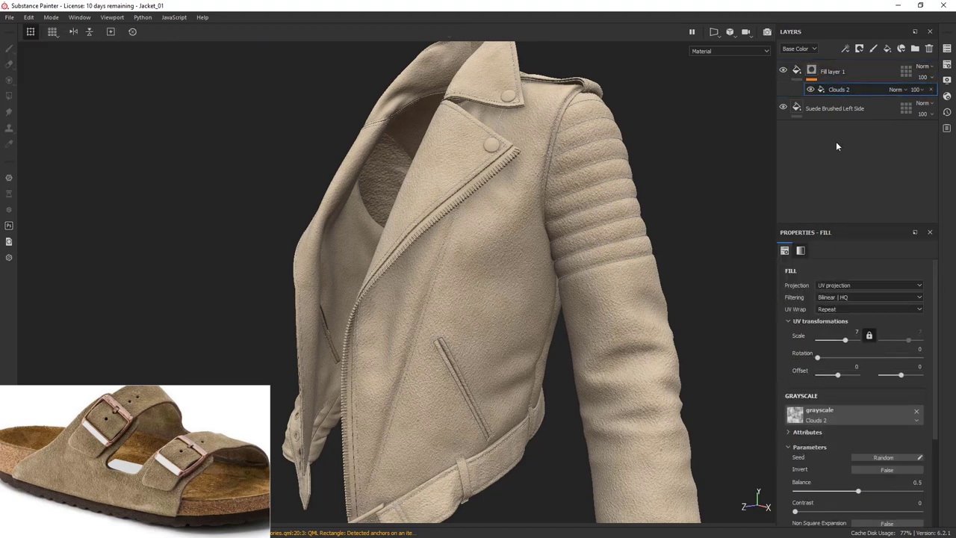
{"action": "left_click", "coordinate": [898, 467]}
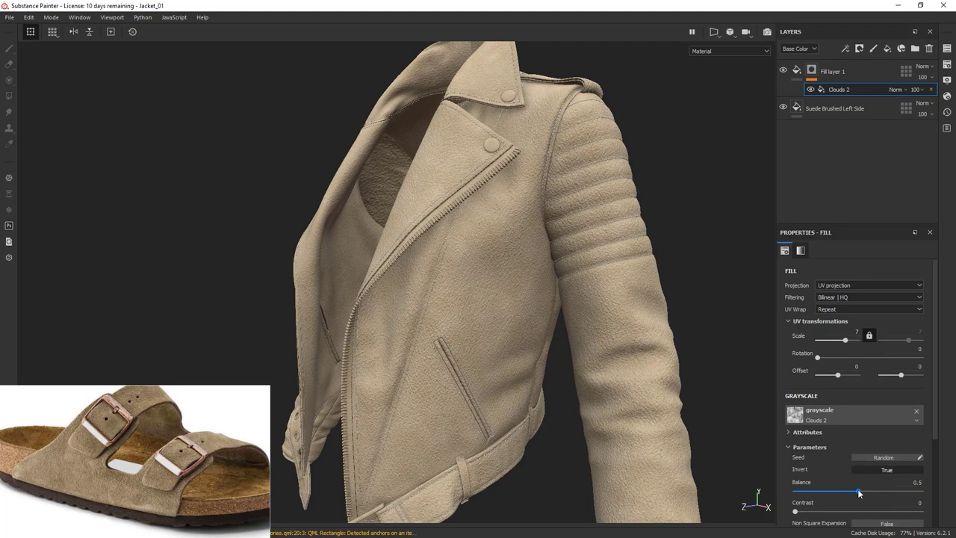
{"action": "left_click_drag", "start_coordinate": [857, 489], "coordinate": [897, 494]}
{"action": "left_click_drag", "start_coordinate": [844, 490], "coordinate": [860, 495]}
{"action": "scroll", "coordinate": [551, 359], "scroll_direction": "down", "scroll_amount": 2}
{"action": "middle_click_drag", "start_coordinate": [516, 354], "coordinate": [497, 292], "text": "alt"}
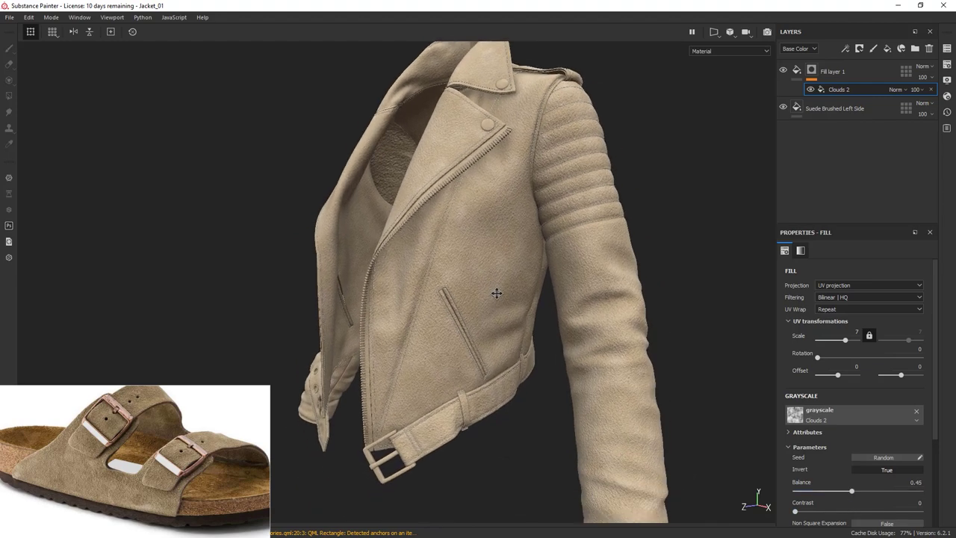
{"action": "mouse_move", "coordinate": [497, 294]}
{"action": "left_mouse_down", "text": "alt"}
{"action": "mouse_move", "coordinate": [496, 281]}
{"action": "mouse_move", "coordinate": [500, 295]}
{"action": "left_mouse_up", "text": "alt"}
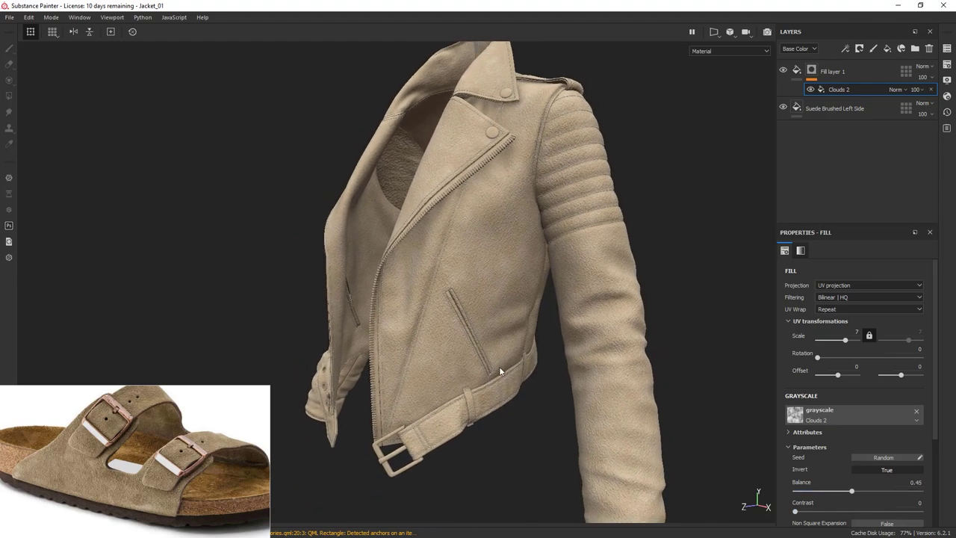
Lower the opacity of Fill layer 1 to 60.
{"action": "mouse_move", "coordinate": [500, 366]}
{"action": "left_mouse_down", "text": "alt"}
{"action": "mouse_move", "coordinate": [535, 367]}
{"action": "mouse_move", "coordinate": [506, 366]}
{"action": "mouse_move", "coordinate": [513, 361]}
{"action": "left_mouse_up", "text": "alt"}
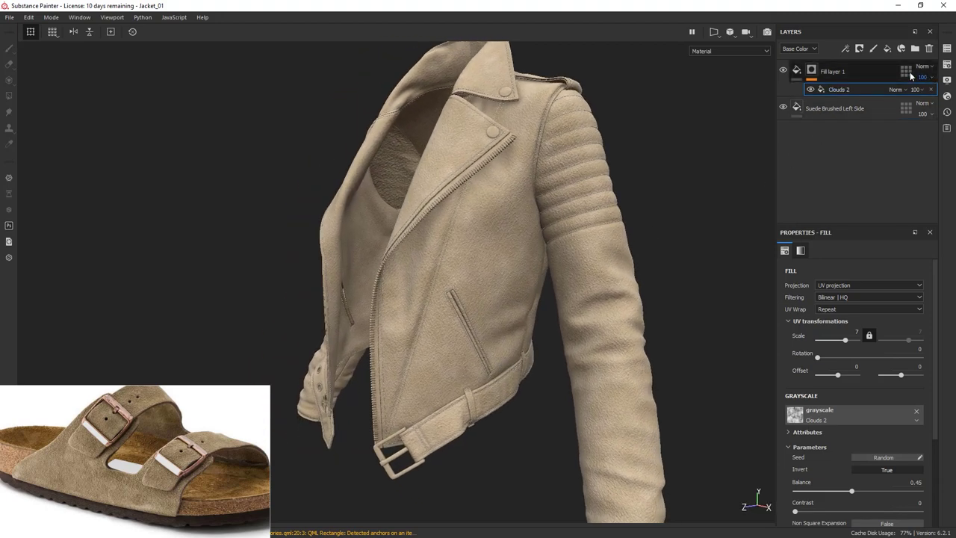
{"action": "left_click", "coordinate": [860, 71]}
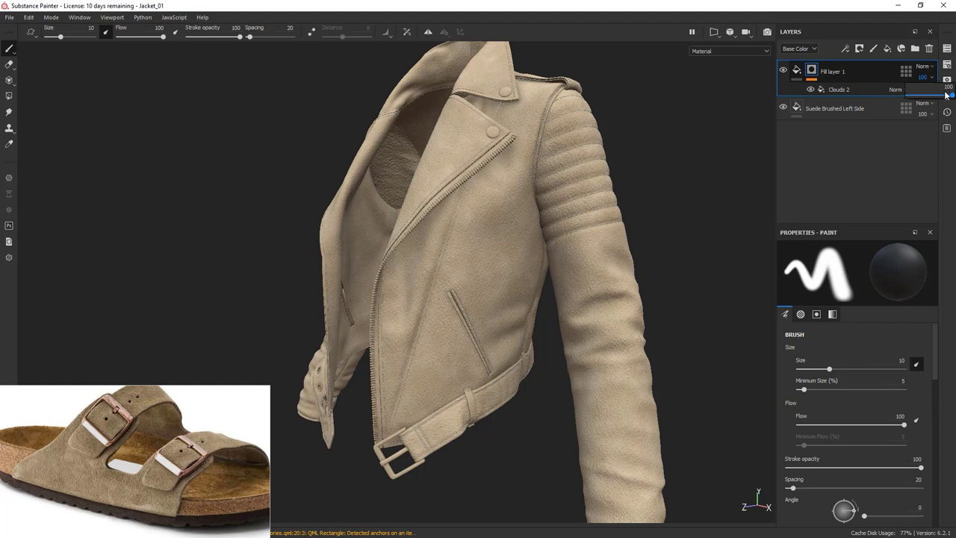
{"action": "left_click_drag", "start_coordinate": [952, 95], "coordinate": [944, 95]}
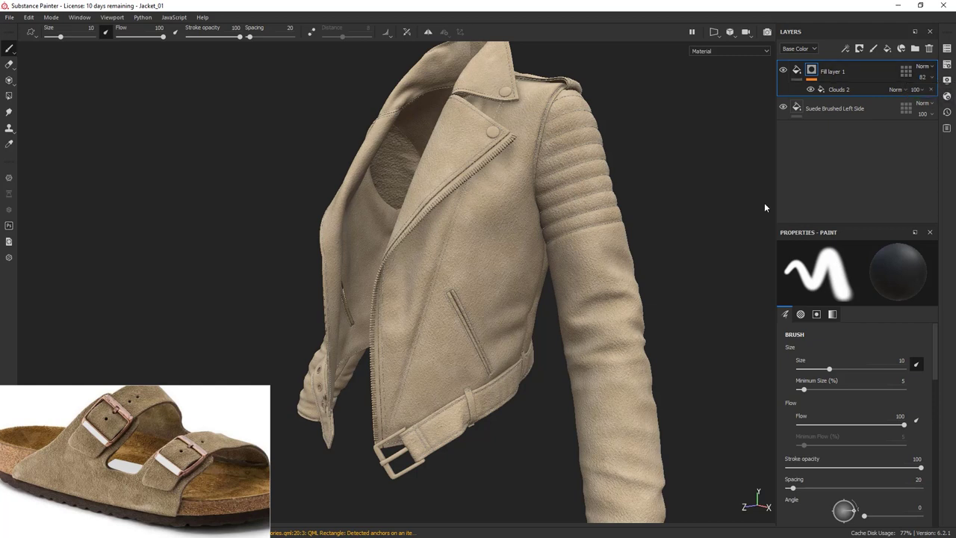
{"action": "left_click", "coordinate": [932, 78]}
{"action": "left_click_drag", "start_coordinate": [941, 95], "coordinate": [936, 96]}
Inspect the subtler color variation on the jacket's back, sleeves and front under different lighting directions.
{"action": "left_click_drag", "start_coordinate": [653, 320], "coordinate": [660, 290], "text": "alt"}
{"action": "scroll", "coordinate": [329, 171], "scroll_direction": "down", "scroll_amount": 5}
{"action": "left_click_drag", "start_coordinate": [568, 251], "coordinate": [765, 273], "text": "alt"}
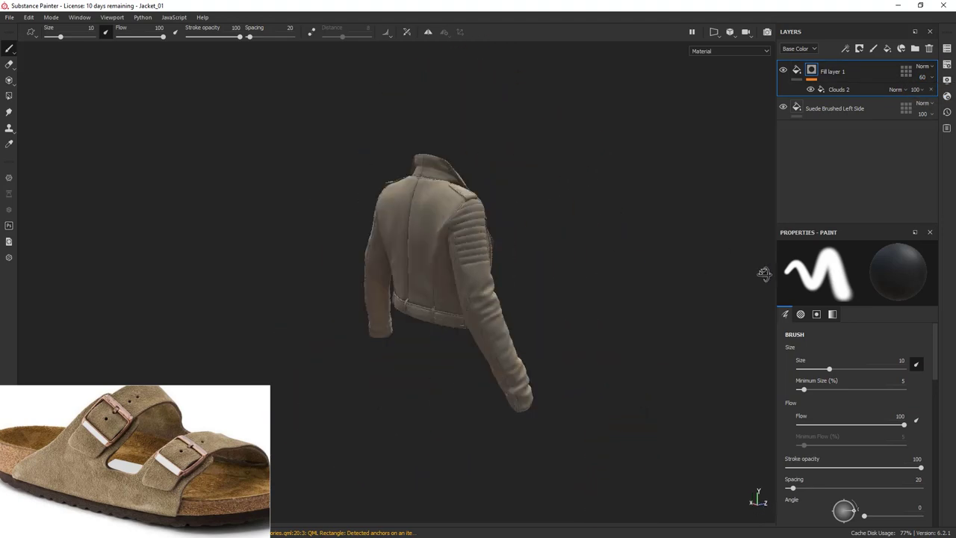
{"action": "left_click_drag", "start_coordinate": [657, 262], "coordinate": [508, 359], "text": "alt"}
{"action": "scroll", "coordinate": [476, 214], "scroll_direction": "up", "scroll_amount": 5}
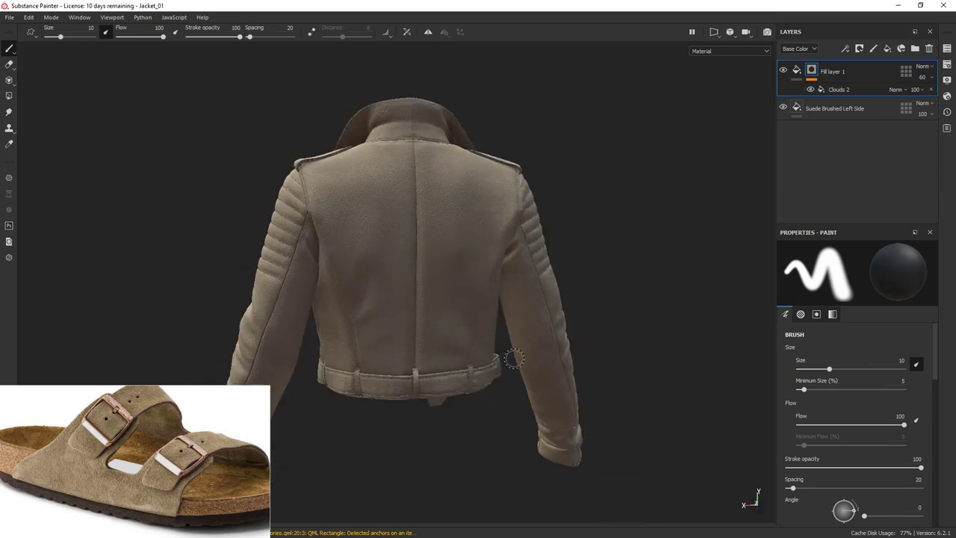
{"action": "right_click_drag", "start_coordinate": [508, 359], "coordinate": [441, 364], "text": "shift"}
{"action": "left_click_drag", "start_coordinate": [441, 329], "coordinate": [623, 324], "text": "alt"}
{"action": "scroll", "coordinate": [574, 335], "scroll_direction": "up", "scroll_amount": 3}
{"action": "right_click_drag", "start_coordinate": [622, 324], "coordinate": [576, 331], "text": "shift"}
{"action": "middle_click_drag", "start_coordinate": [576, 331], "coordinate": [615, 279], "text": "alt"}
{"action": "right_click_drag", "start_coordinate": [616, 280], "coordinate": [625, 262], "text": "alt"}
{"action": "mouse_move", "coordinate": [630, 357]}
{"action": "left_mouse_down", "text": "alt"}
{"action": "mouse_move", "coordinate": [621, 336]}
{"action": "mouse_move", "coordinate": [677, 312]}
{"action": "left_mouse_up", "text": "alt"}
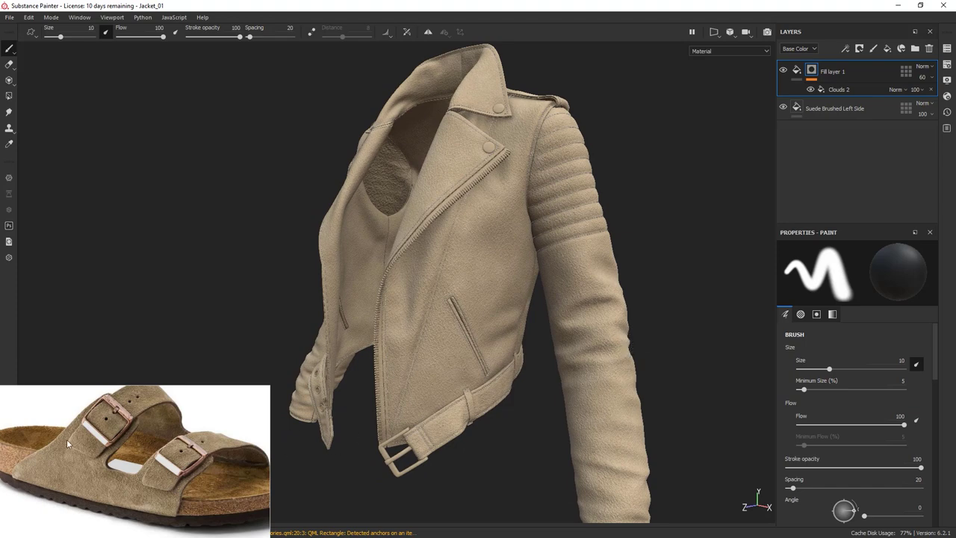
Reframe the reference images to show the brown suede swatch beside the sandal, and reposition the jacket for comparison.
{"action": "scroll", "coordinate": [155, 511], "scroll_direction": "down", "scroll_amount": 3}
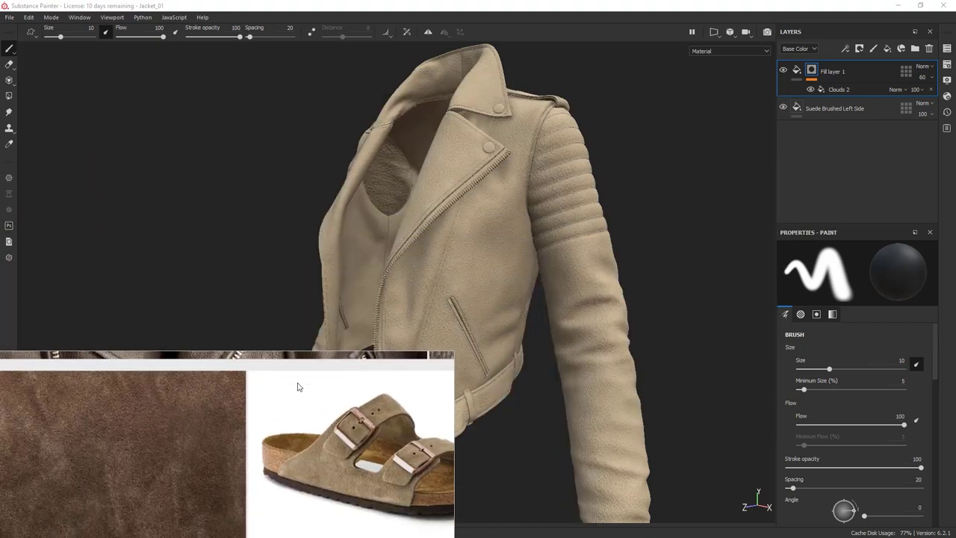
{"action": "middle_click_drag", "start_coordinate": [298, 403], "coordinate": [304, 387]}
{"action": "right_click_drag", "start_coordinate": [317, 393], "coordinate": [274, 404]}
{"action": "middle_click_drag", "start_coordinate": [551, 205], "coordinate": [605, 196], "text": "alt"}
{"action": "left_click_drag", "start_coordinate": [605, 196], "coordinate": [602, 217], "text": "alt"}
{"action": "middle_click_drag", "start_coordinate": [602, 217], "coordinate": [601, 229], "text": "alt"}
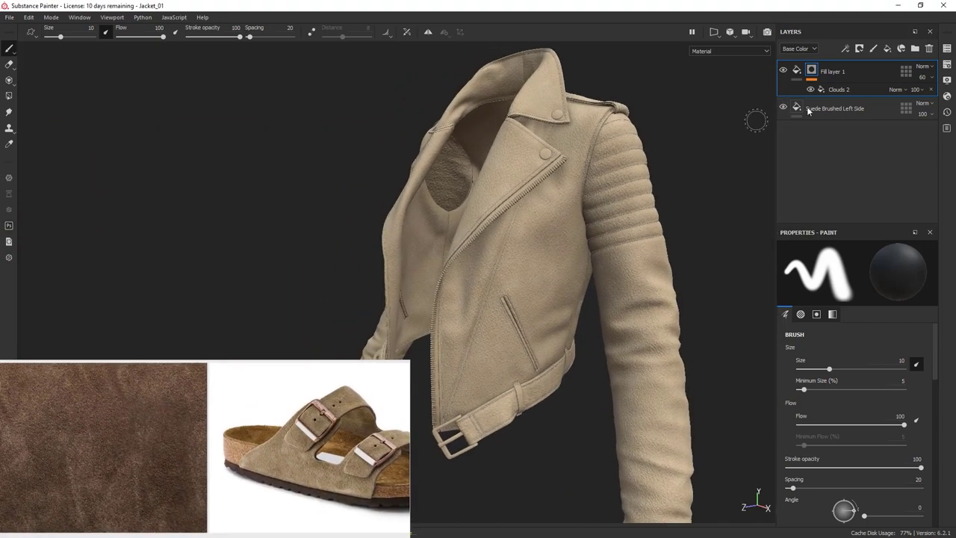
Rename Fill layer 1 as Bright Clouds and duplicate it.
{"action": "double_click", "coordinate": [841, 75]}
{"action": "type", "text": "Bright"}
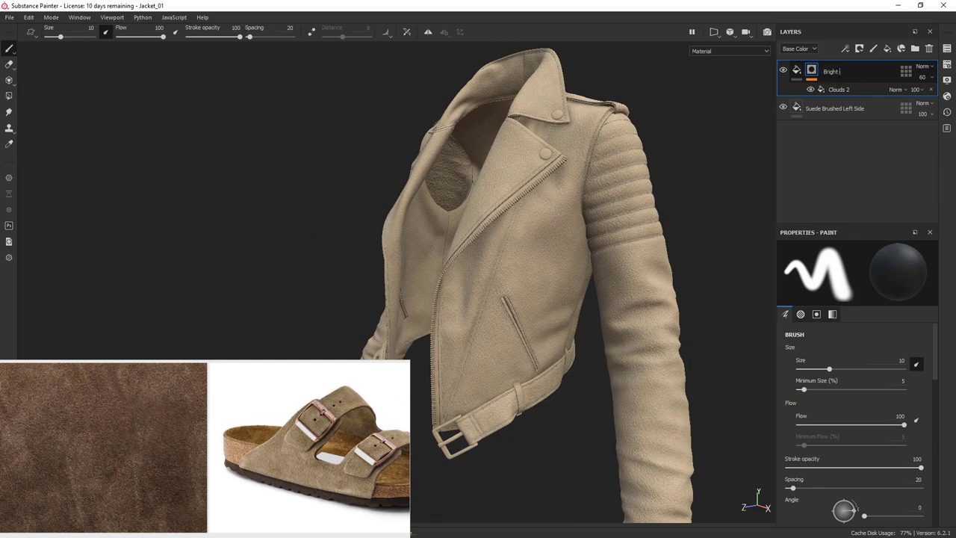
{"action": "type", "text": " Clouds"}
{"action": "key", "text": "Return"}
{"action": "key", "text": "ctrl+d"}
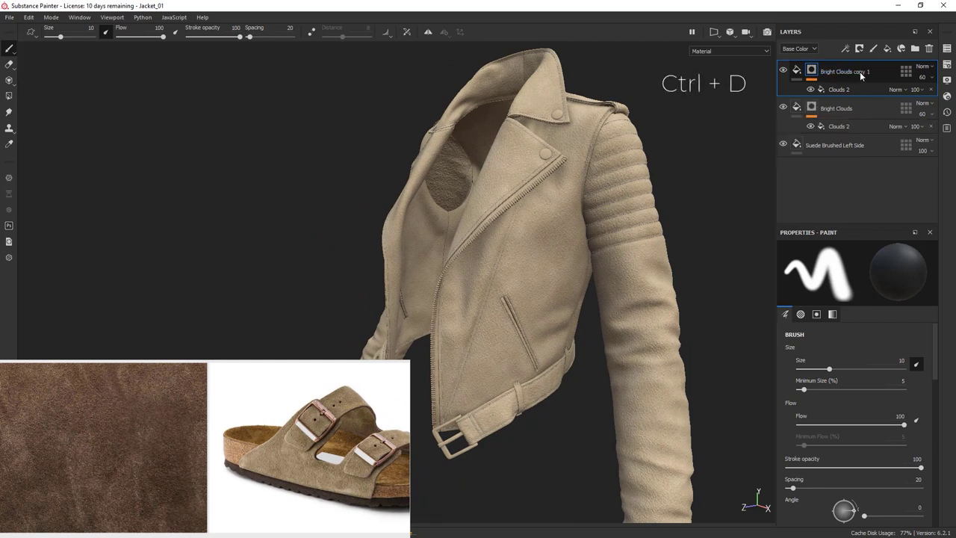
Clear the mask of the Bright Clouds copy, check the emptied mask, and select the layer's fill content.
{"action": "right_click", "coordinate": [815, 73]}
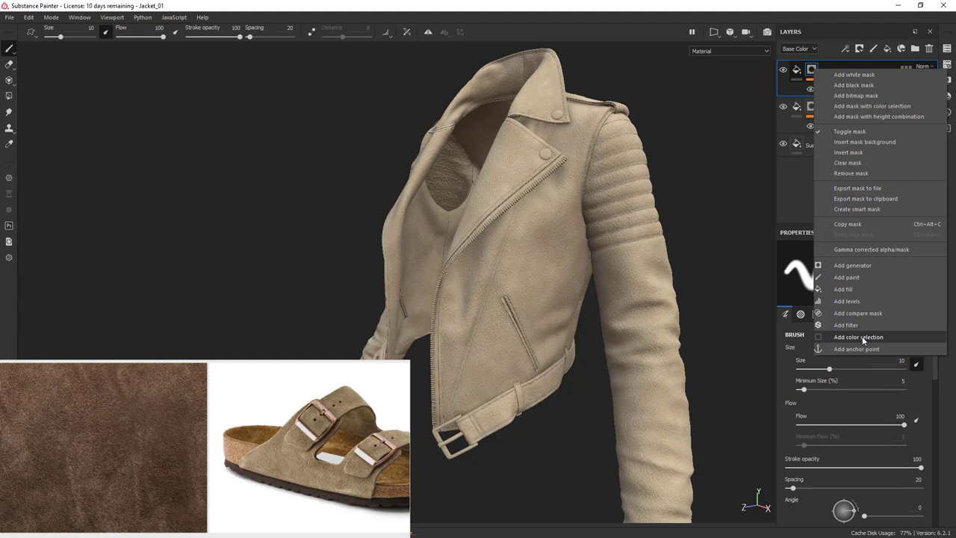
{"action": "left_click", "coordinate": [851, 162]}
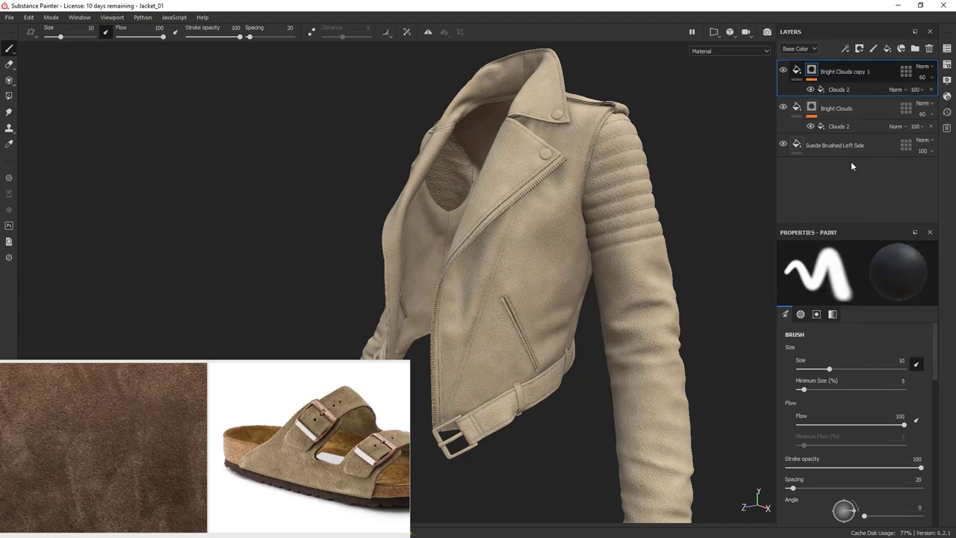
{"action": "left_click", "coordinate": [813, 70], "text": "alt"}
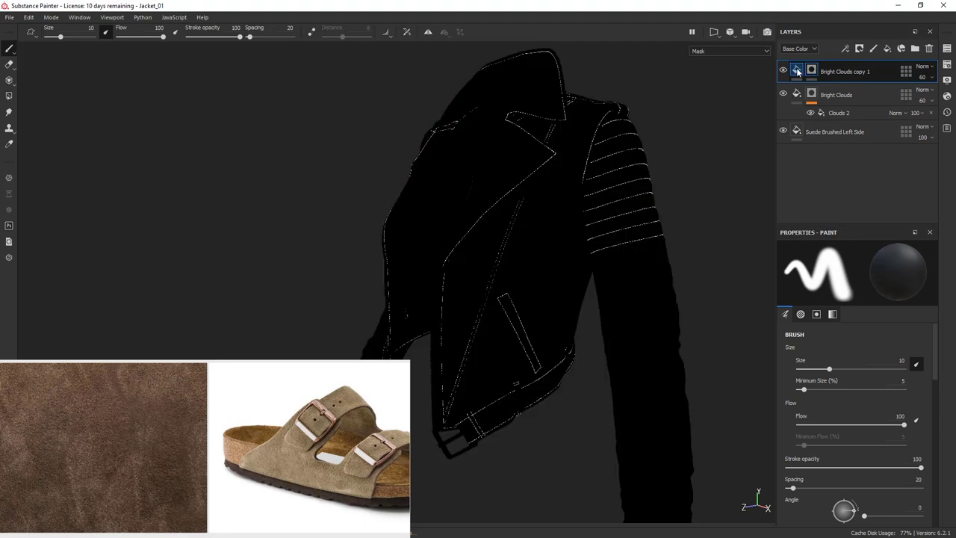
{"action": "left_click", "coordinate": [797, 71]}
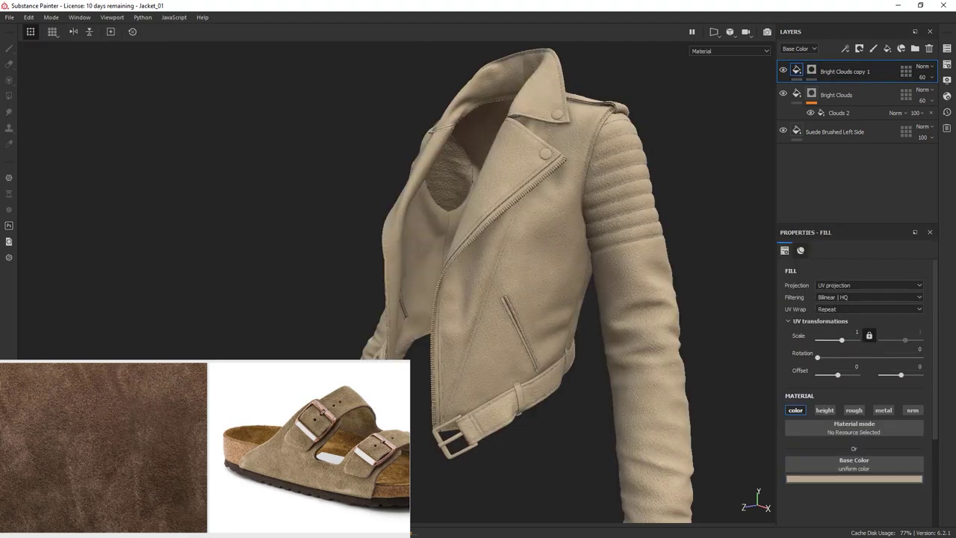
Bring the shelf into view and browse the procedurals and grunges for a streaky pattern resembling the brown suede reference.
{"action": "left_click_drag", "start_coordinate": [955, 95], "coordinate": [391, 94]}
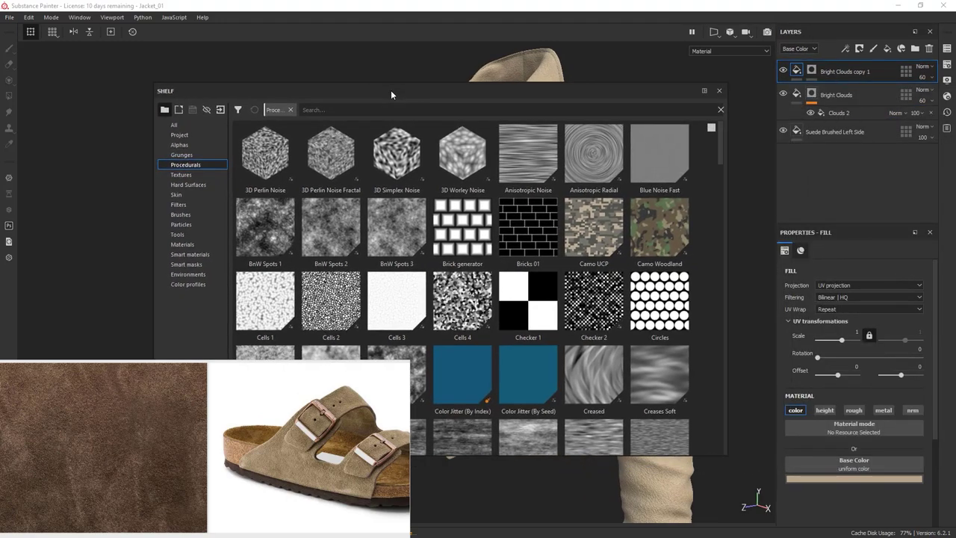
{"action": "scroll", "coordinate": [478, 150], "scroll_direction": "down", "scroll_amount": 3}
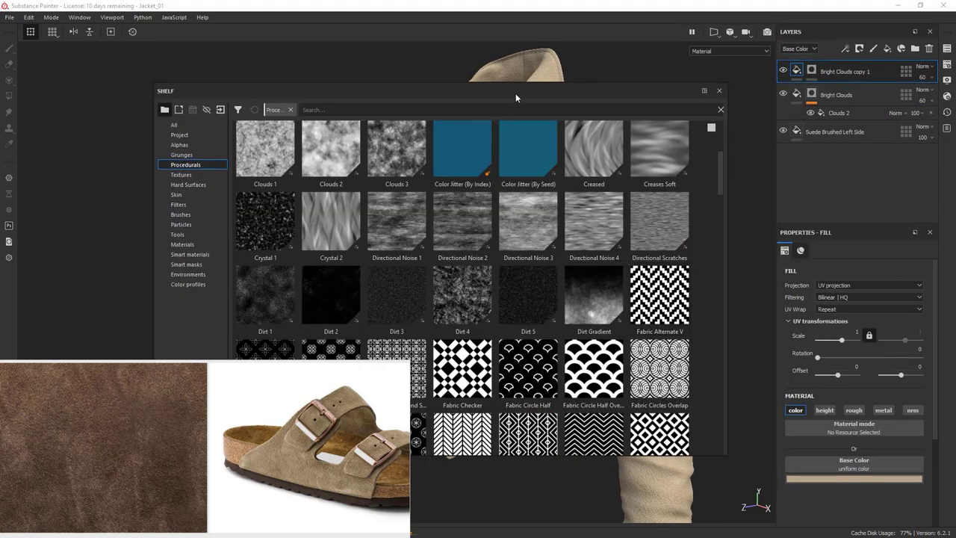
{"action": "left_click_drag", "start_coordinate": [516, 94], "coordinate": [560, 91]}
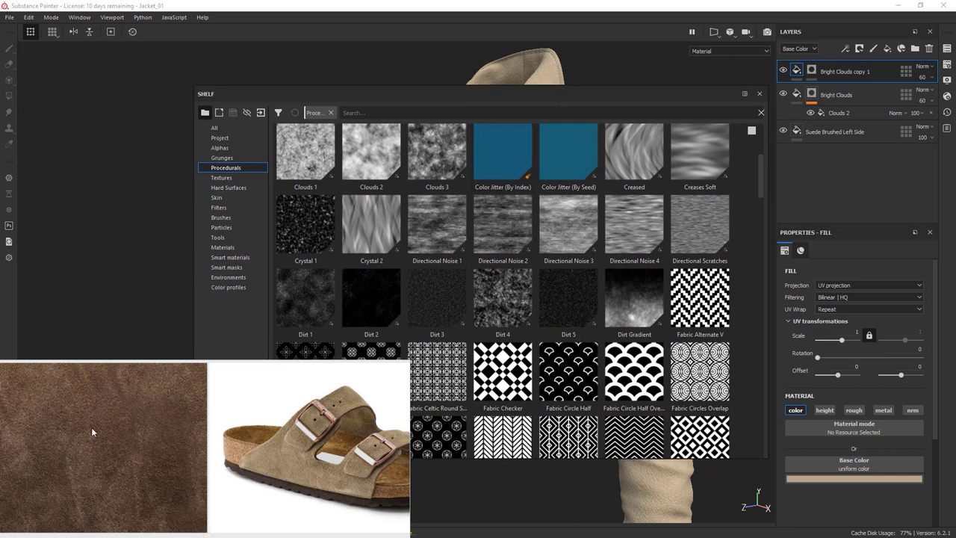
{"action": "scroll", "coordinate": [663, 316], "scroll_direction": "down", "scroll_amount": 15}
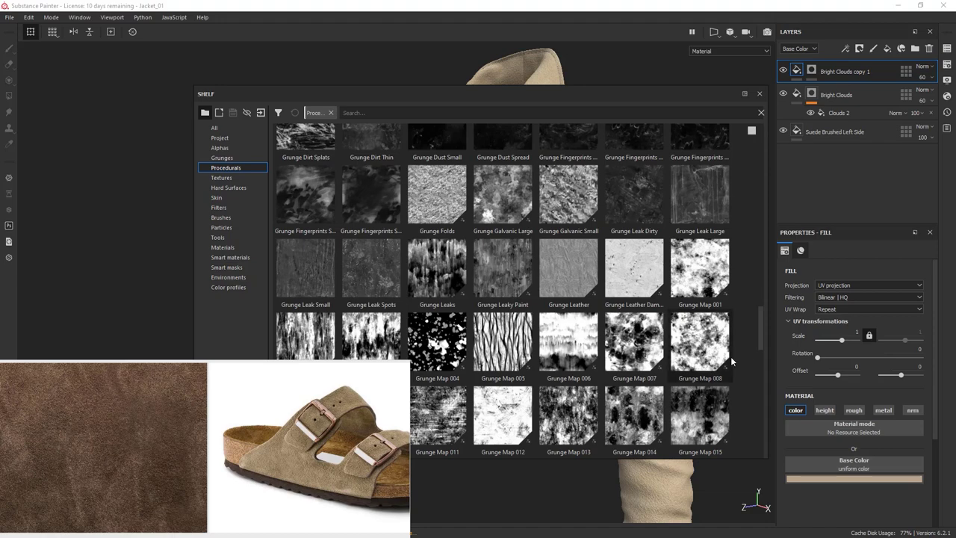
{"action": "scroll", "coordinate": [732, 356], "scroll_direction": "down", "scroll_amount": 10}
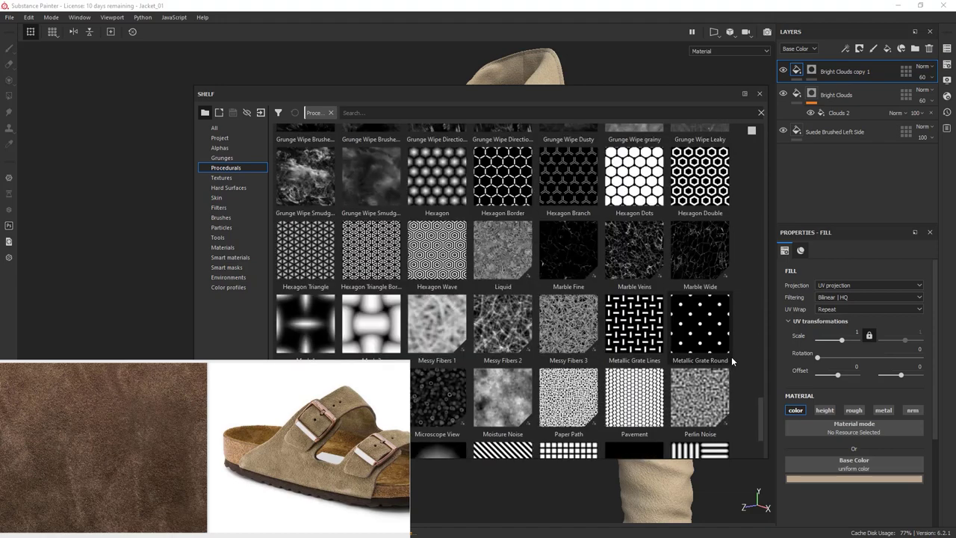
{"action": "scroll", "coordinate": [732, 357], "scroll_direction": "down", "scroll_amount": 2}
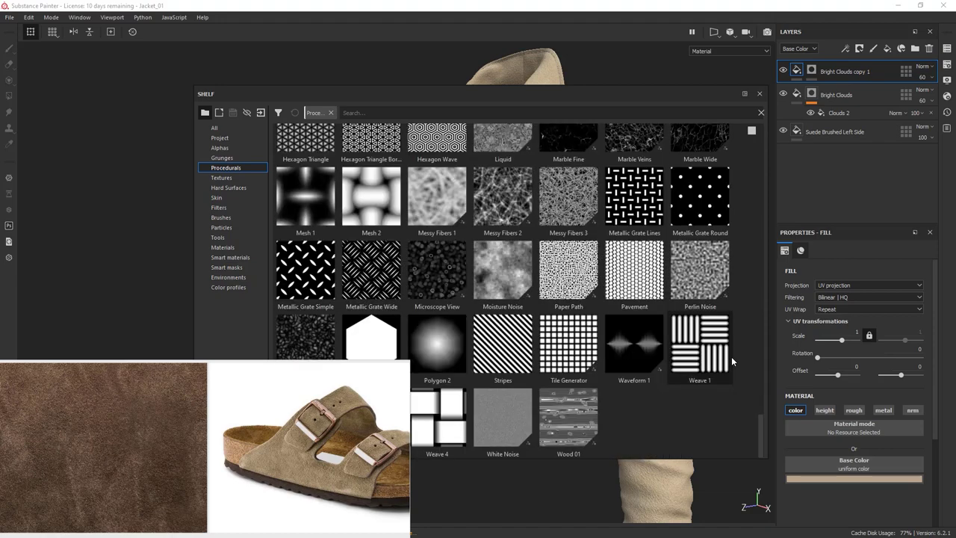
{"action": "left_click", "coordinate": [222, 157]}
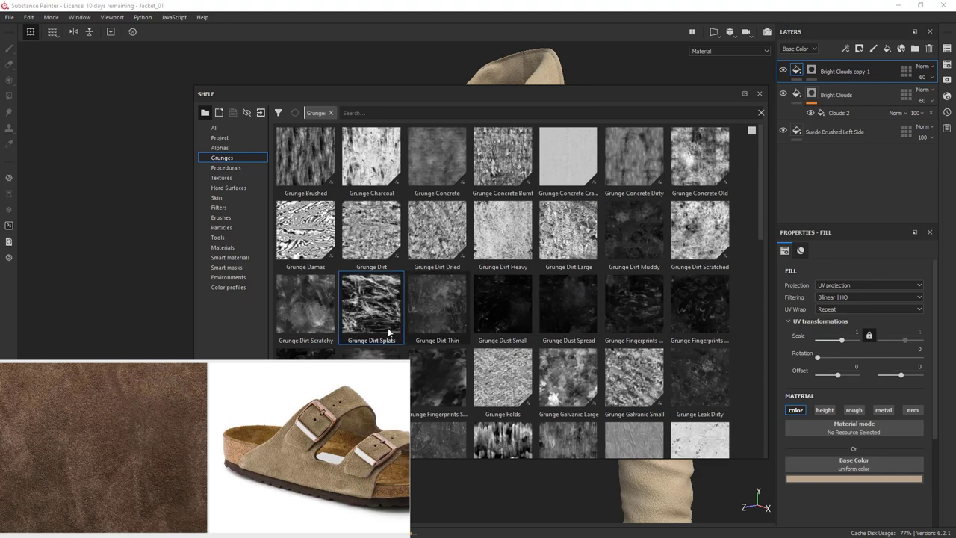
{"action": "mouse_move", "coordinate": [390, 346]}
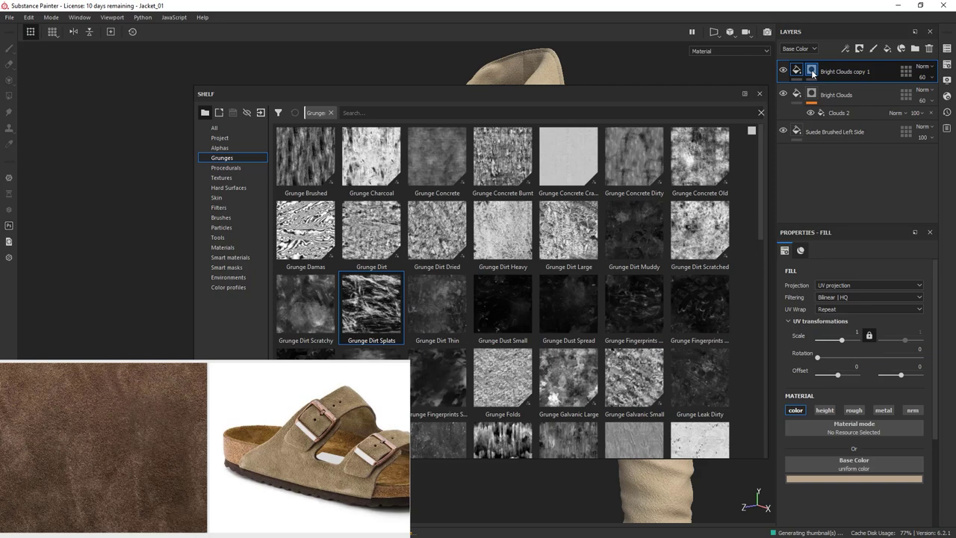
Add a bitmap mask using Grunge Dirt Splats to the Bright Clouds copy and raise the layer's opacity to 100.
{"action": "key", "text": "1"}
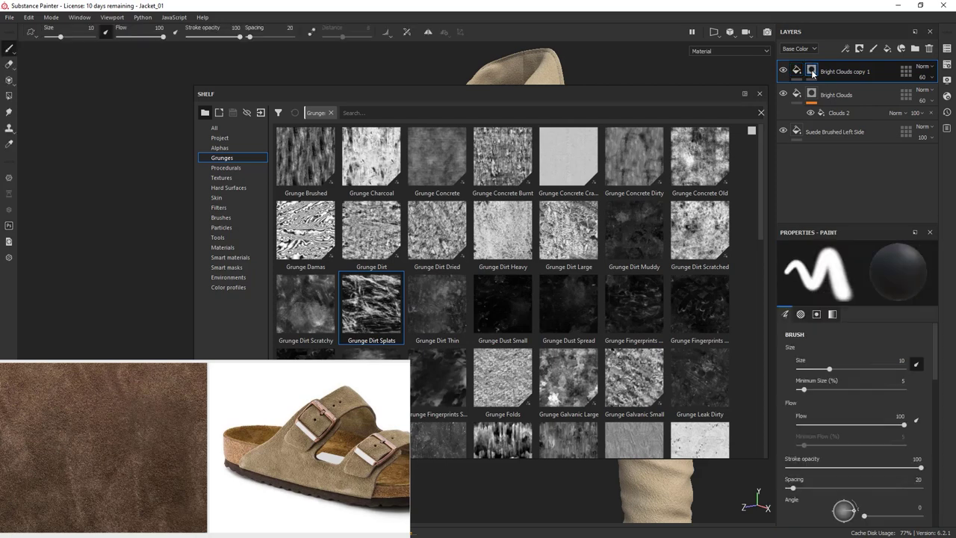
{"action": "right_click", "coordinate": [813, 72]}
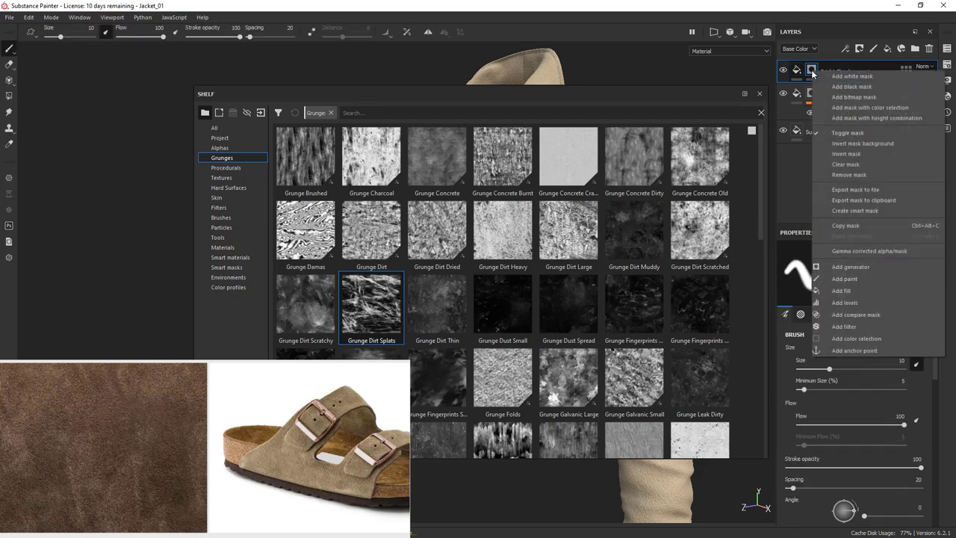
{"action": "left_click", "coordinate": [874, 97]}
{"action": "left_click_drag", "start_coordinate": [838, 109], "coordinate": [801, 109]}
{"action": "key", "text": "BackSpace"}
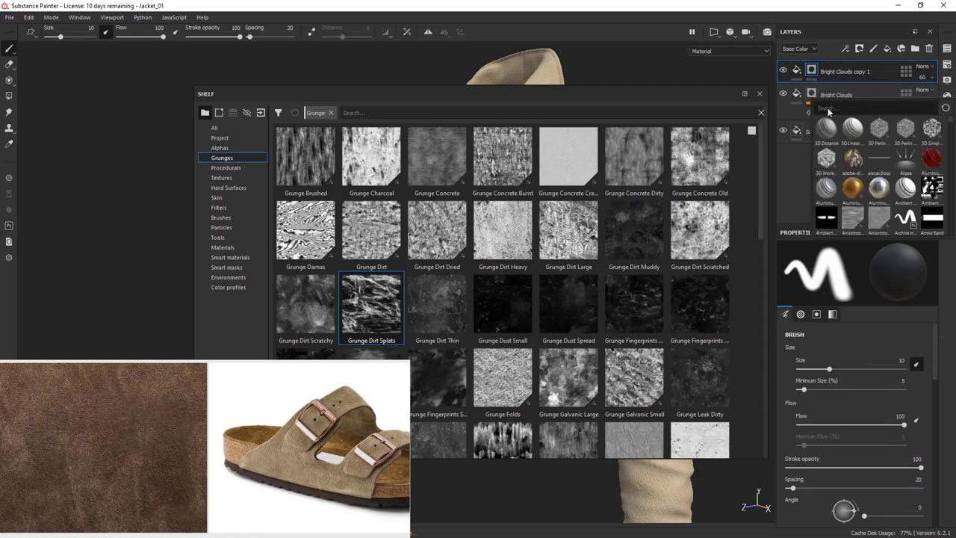
{"action": "type", "text": "grunge dirt"}
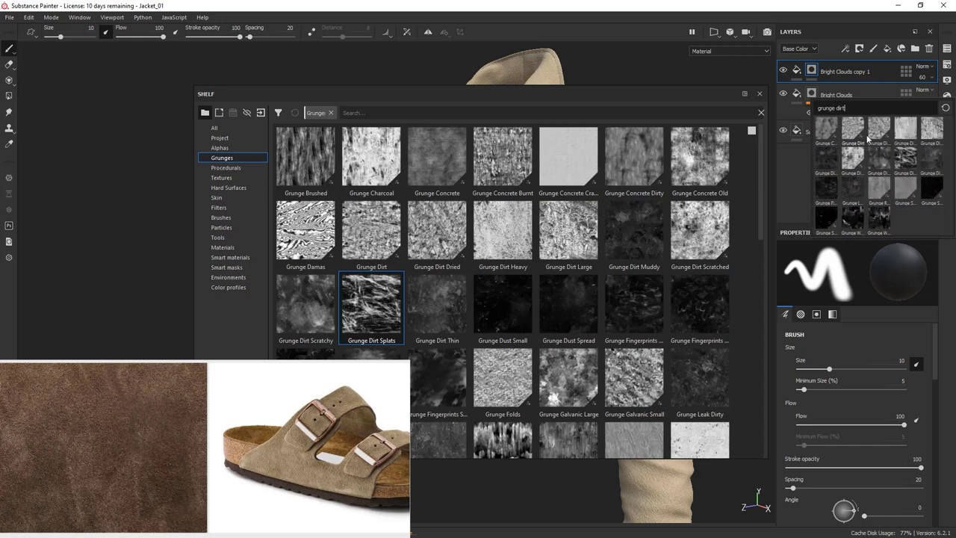
{"action": "left_click", "coordinate": [906, 157]}
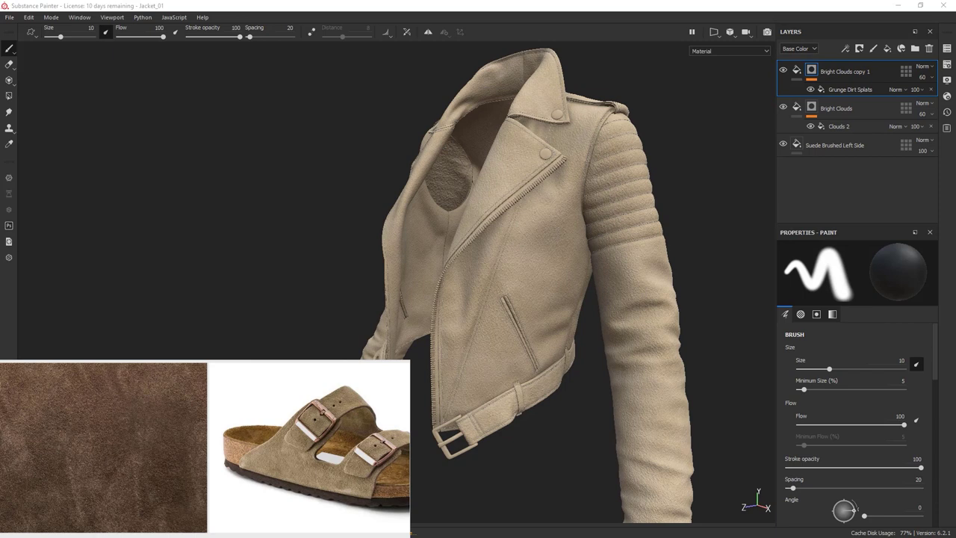
{"action": "left_click", "coordinate": [932, 78]}
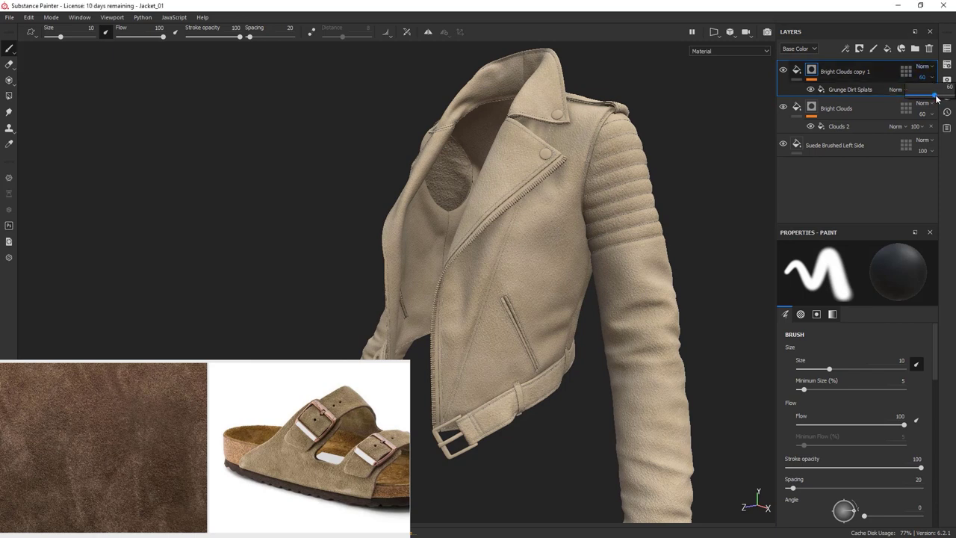
{"action": "left_click_drag", "start_coordinate": [937, 97], "coordinate": [954, 97]}
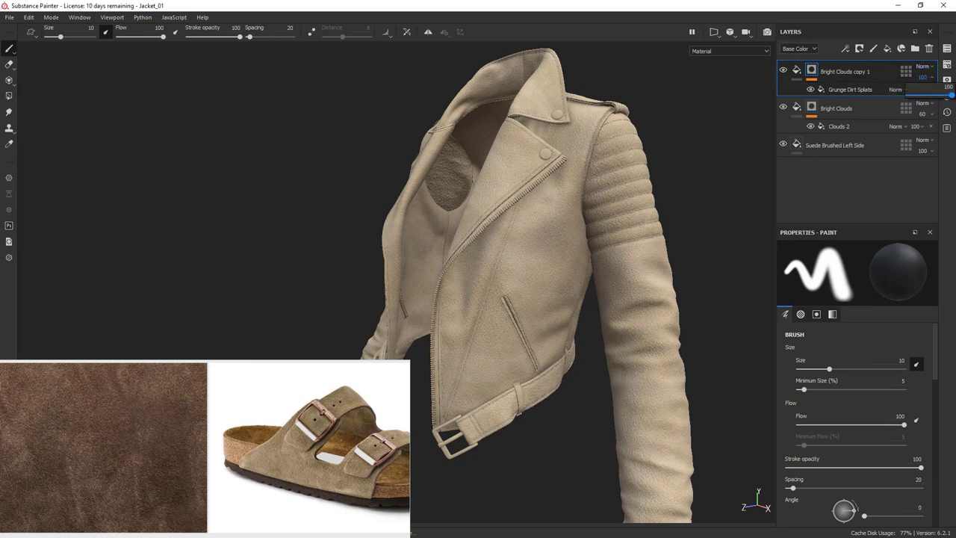
Preview the copied layer's mask and try the Grunge Dirt Splats scale at 4 and at 3.
{"action": "left_click", "coordinate": [812, 72], "text": "alt"}
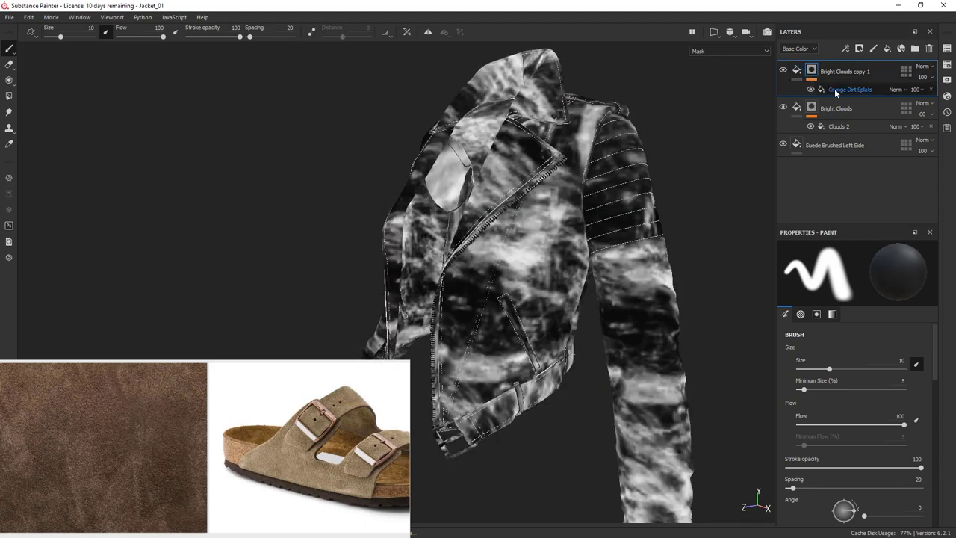
{"action": "left_click", "coordinate": [835, 88]}
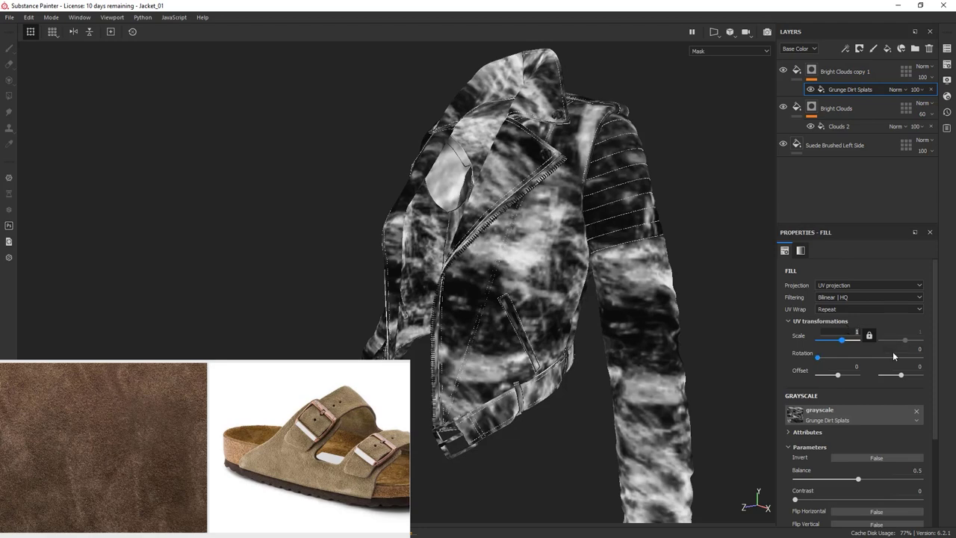
{"action": "key", "text": "Return"}
{"action": "left_click", "coordinate": [850, 331]}
{"action": "type", "text": "4"}
{"action": "key", "text": "Return"}
{"action": "left_click", "coordinate": [849, 333]}
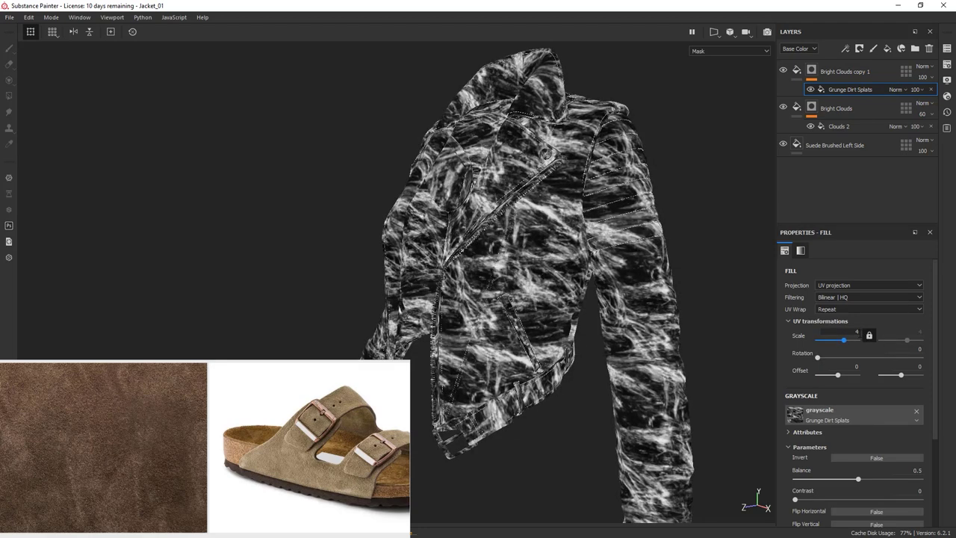
{"action": "type", "text": "3"}
{"action": "key", "text": "Return"}
Return to the material view and set the Grunge Dirt Splats fill to scale 4, rotation 90 and horizontal offset 0.43.
{"action": "left_click", "coordinate": [797, 70]}
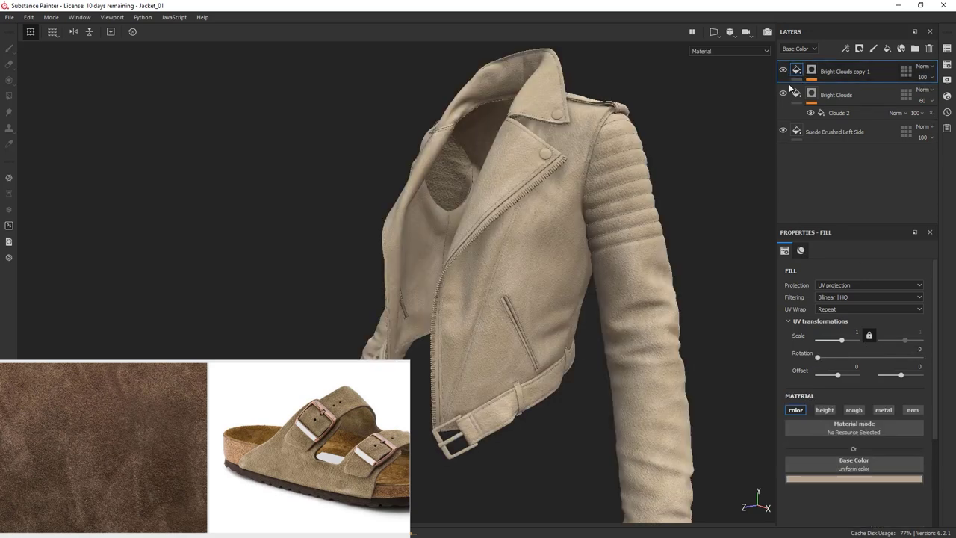
{"action": "left_click", "coordinate": [813, 70]}
{"action": "left_click", "coordinate": [838, 89]}
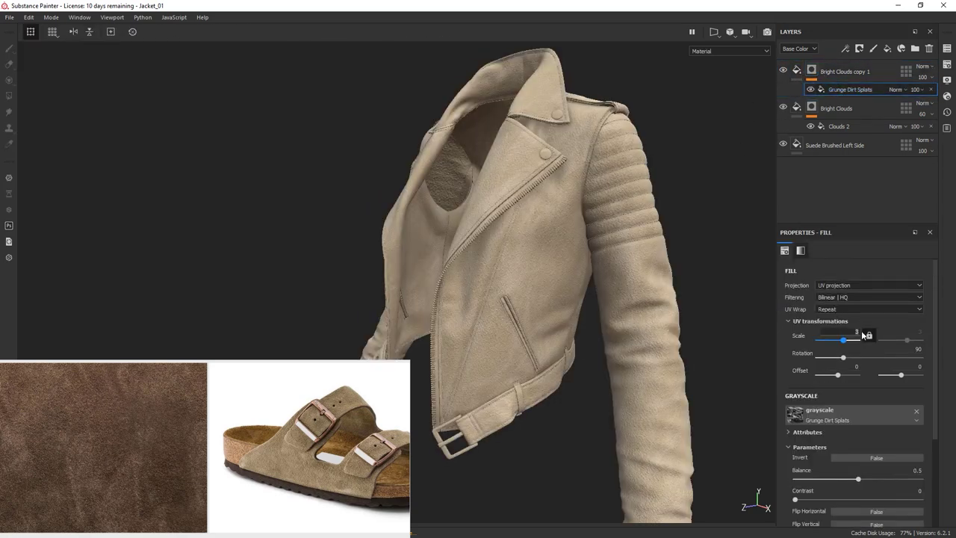
{"action": "left_click_drag", "start_coordinate": [838, 375], "coordinate": [847, 374]}
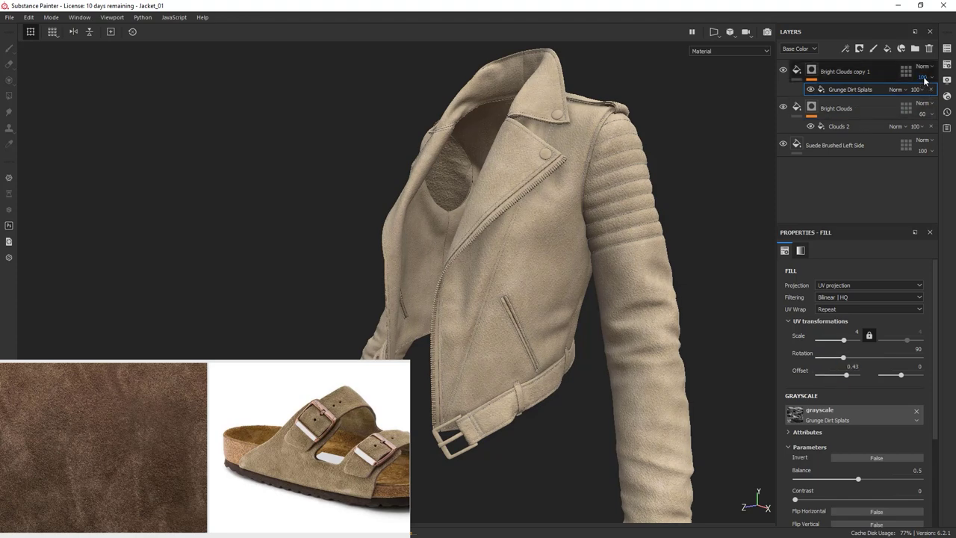
Lower the Bright Clouds copy's opacity to 76 and check the effect around the jacket.
{"action": "key", "text": "1"}
{"action": "left_click_drag", "start_coordinate": [690, 326], "coordinate": [568, 324], "text": "alt"}
{"action": "scroll", "coordinate": [392, 281], "scroll_direction": "down", "scroll_amount": 2}
{"action": "left_click_drag", "start_coordinate": [392, 282], "coordinate": [676, 330], "text": "alt"}
{"action": "right_click_drag", "start_coordinate": [677, 329], "coordinate": [514, 275], "text": "shift"}
{"action": "middle_click_drag", "start_coordinate": [514, 274], "coordinate": [513, 299], "text": "alt"}
{"action": "mouse_move", "coordinate": [512, 299]}
{"action": "right_mouse_down", "text": "alt"}
{"action": "mouse_move", "coordinate": [582, 374]}
{"action": "mouse_move", "coordinate": [601, 367]}
{"action": "right_mouse_up", "text": "alt"}
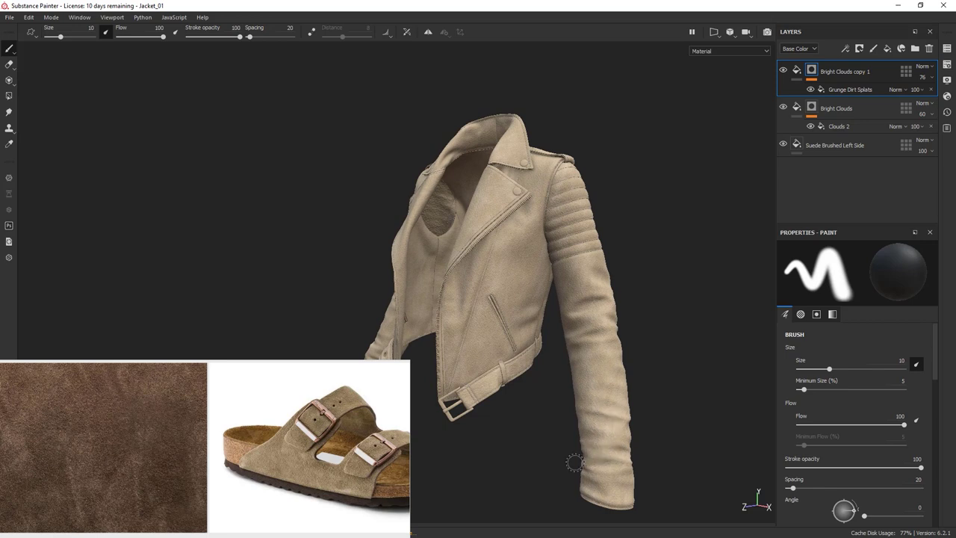
Examine the brown suede and sandal references for dark and light color variation and compare them with the jacket.
{"action": "scroll", "coordinate": [84, 429], "scroll_direction": "down", "scroll_amount": 3}
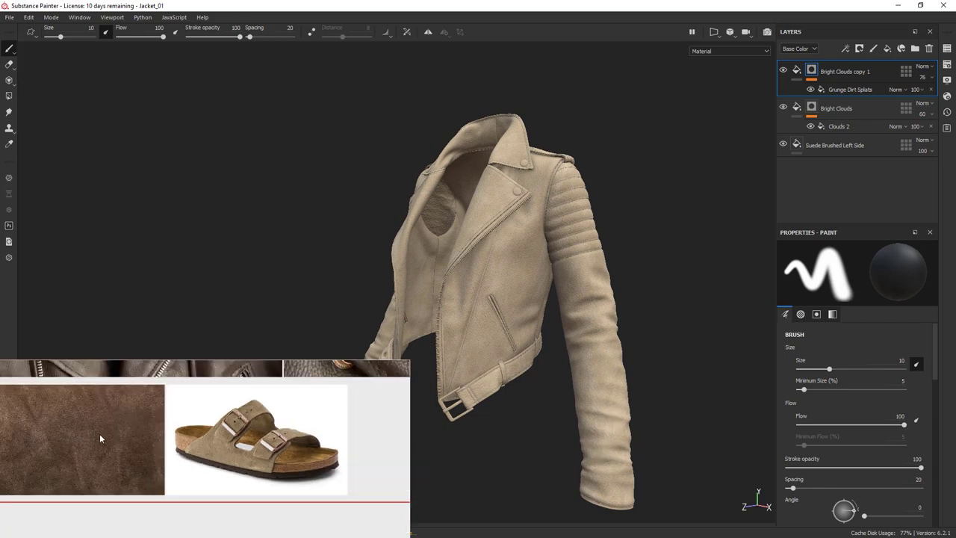
{"action": "middle_click_drag", "start_coordinate": [178, 440], "coordinate": [226, 455]}
{"action": "scroll", "coordinate": [233, 452], "scroll_direction": "up", "scroll_amount": 1}
{"action": "right_click_drag", "start_coordinate": [278, 447], "coordinate": [420, 370]}
{"action": "scroll", "coordinate": [327, 410], "scroll_direction": "up", "scroll_amount": 2}
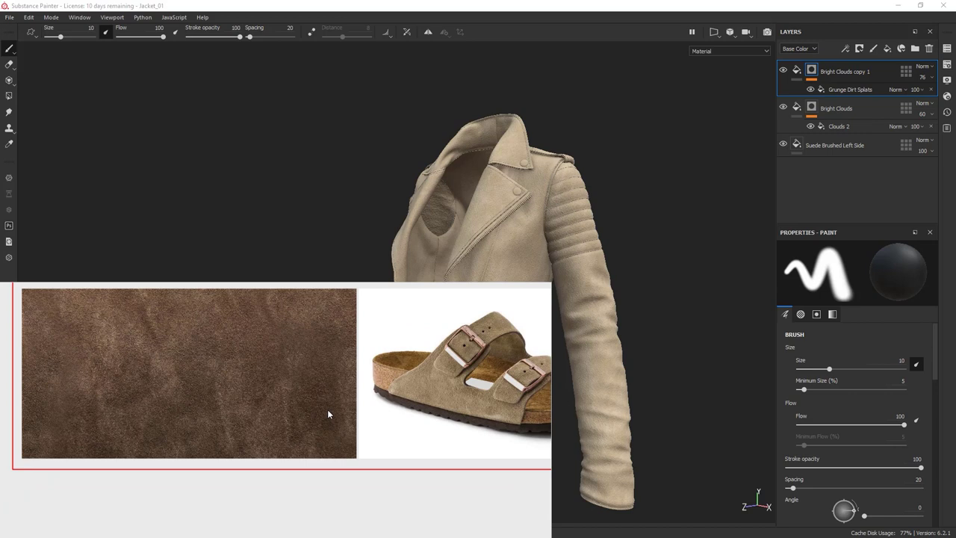
{"action": "middle_click_drag", "start_coordinate": [328, 411], "coordinate": [277, 436]}
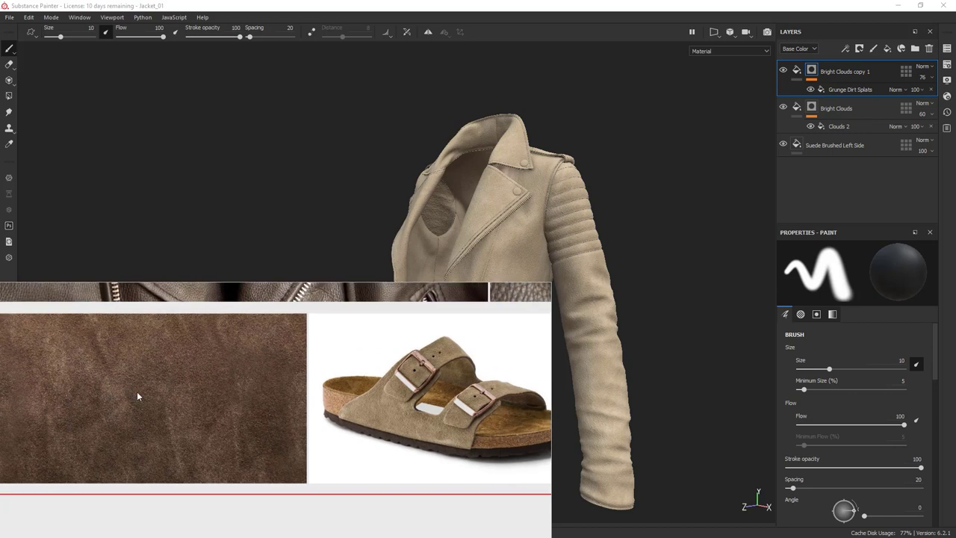
{"action": "middle_click_drag", "start_coordinate": [359, 407], "coordinate": [374, 427]}
{"action": "right_click_drag", "start_coordinate": [414, 388], "coordinate": [347, 464]}
{"action": "middle_click_drag", "start_coordinate": [346, 462], "coordinate": [397, 425]}
{"action": "left_click_drag", "start_coordinate": [704, 267], "coordinate": [722, 256], "text": "alt"}
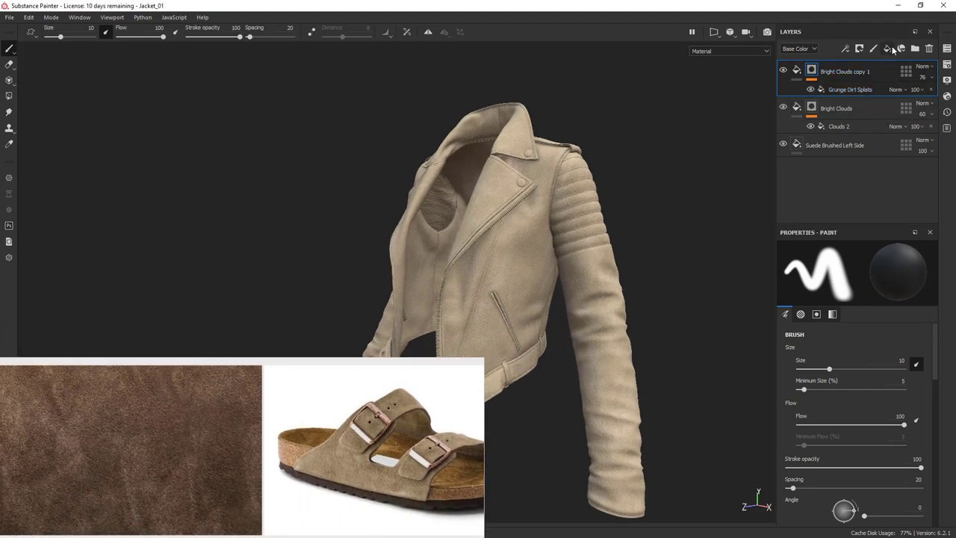
Add a color-only fill layer on top with a dark brown base color sampled from the sandal's suede, about RGB 0.178, 0.122, 0.054.
{"action": "left_click", "coordinate": [889, 50]}
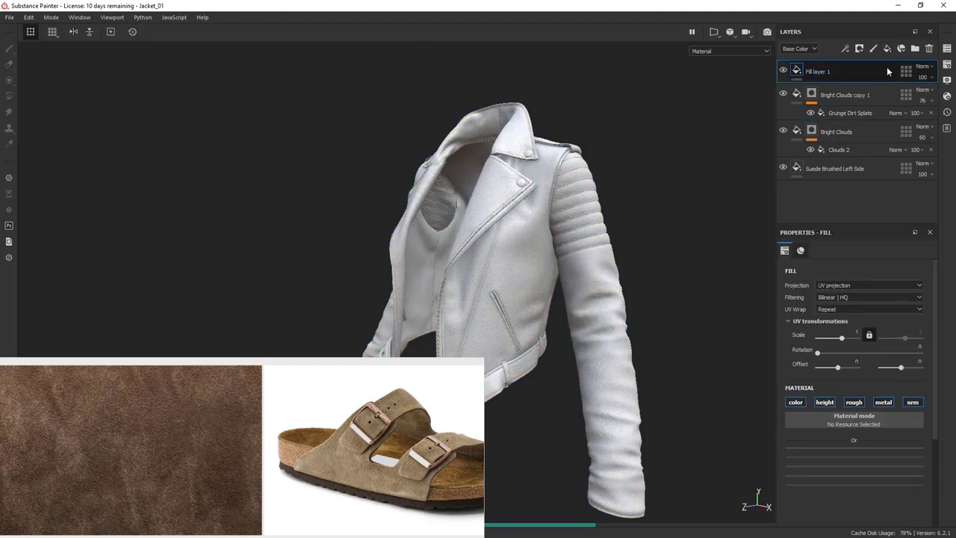
{"action": "left_click", "coordinate": [795, 410], "text": "alt"}
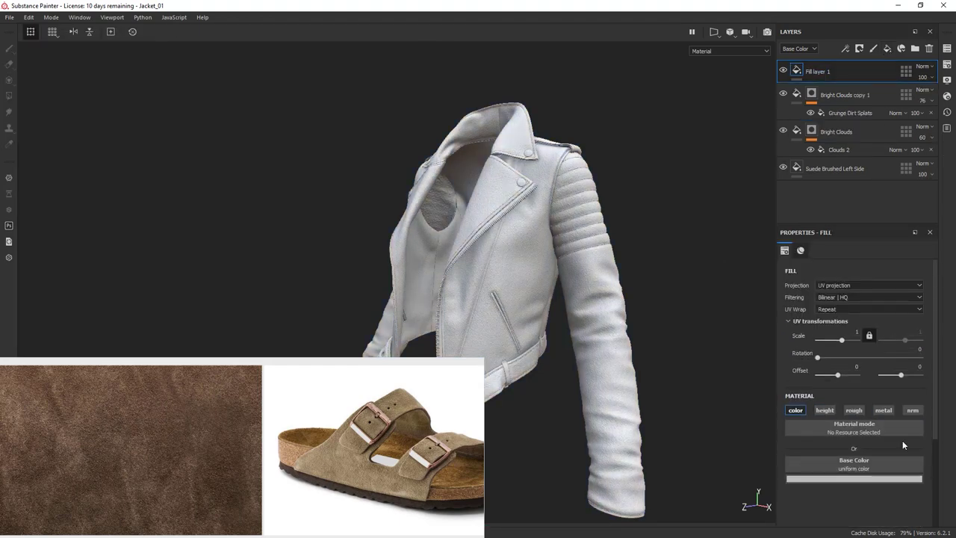
{"action": "left_click", "coordinate": [888, 479]}
{"action": "left_click", "coordinate": [382, 495]}
{"action": "scroll", "coordinate": [382, 494], "scroll_direction": "up", "scroll_amount": 5}
{"action": "left_click_drag", "start_coordinate": [862, 367], "coordinate": [337, 408]}
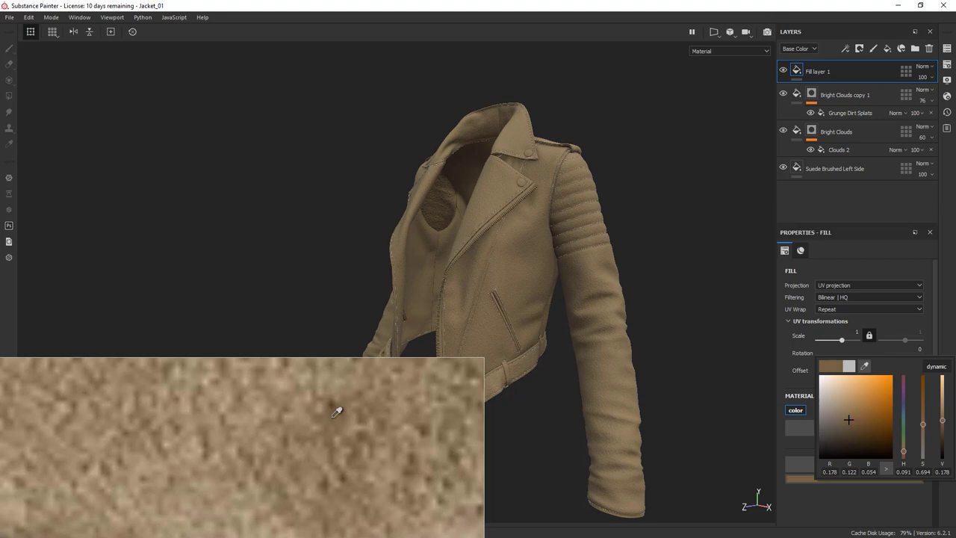
{"action": "scroll", "coordinate": [376, 454], "scroll_direction": "down", "scroll_amount": 5}
Browse the shelf's grunges for a cloudy pattern and add a bitmap mask using Grunge Map 007 to the new fill layer.
{"action": "left_click_drag", "start_coordinate": [955, 112], "coordinate": [450, 81]}
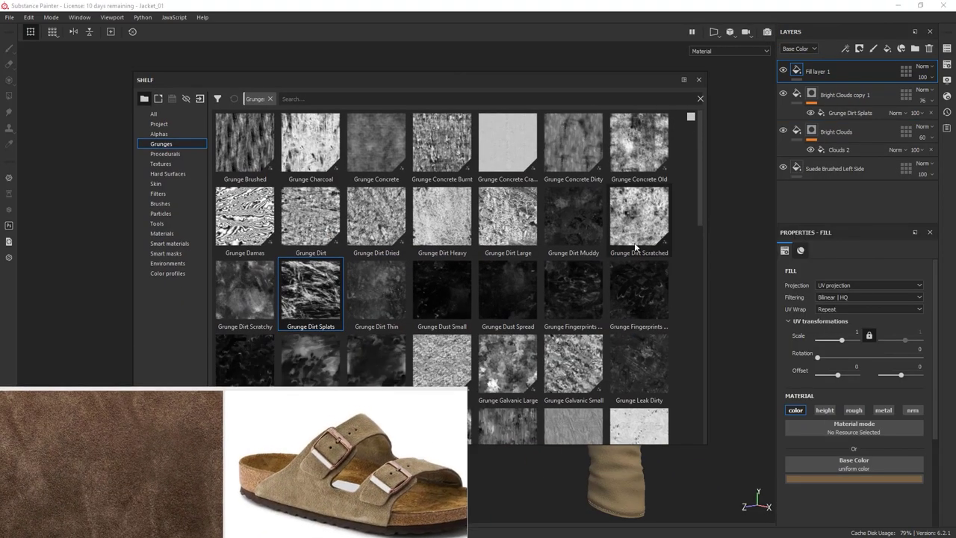
{"action": "scroll", "coordinate": [652, 245], "scroll_direction": "down", "scroll_amount": 5}
{"action": "scroll", "coordinate": [673, 408], "scroll_direction": "up", "scroll_amount": 2}
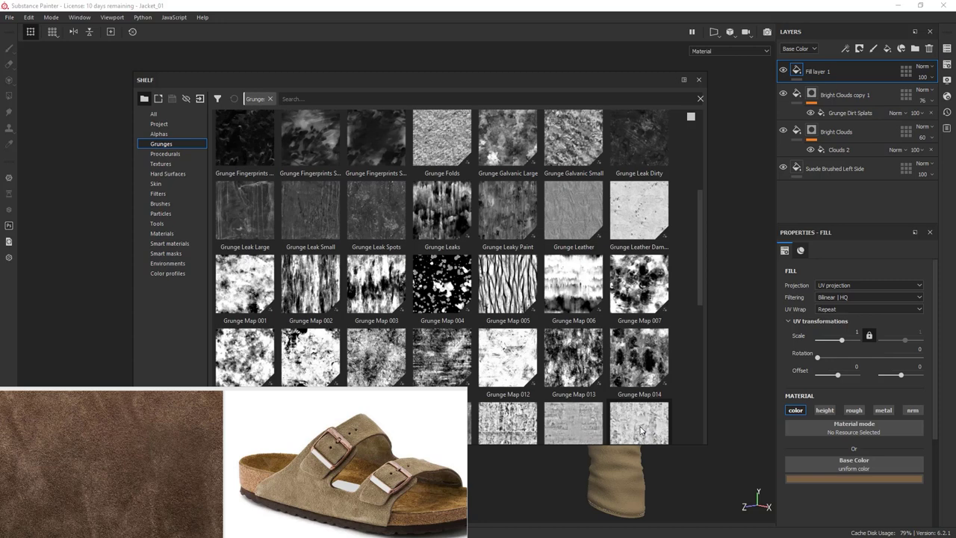
{"action": "right_click", "coordinate": [828, 72]}
{"action": "left_click", "coordinate": [867, 100]}
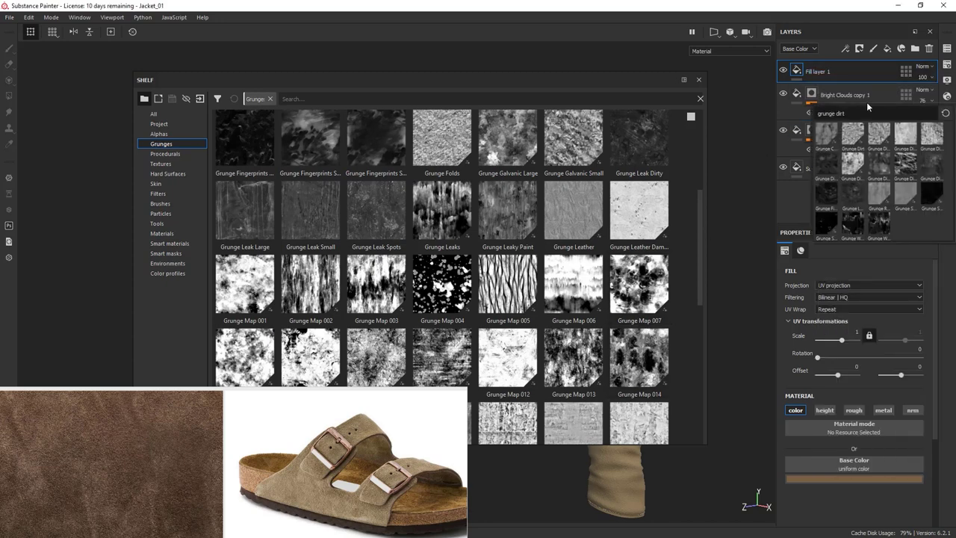
{"action": "key", "text": "BackSpace"}
{"action": "key", "text": "BackSpace"}
{"action": "key", "text": "BackSpace"}
{"action": "key", "text": "BackSpace"}
{"action": "key", "text": "BackSpace"}
{"action": "key", "text": "BackSpace"}
{"action": "key", "text": "BackSpace"}
{"action": "key", "text": "BackSpace"}
{"action": "key", "text": "BackSpace"}
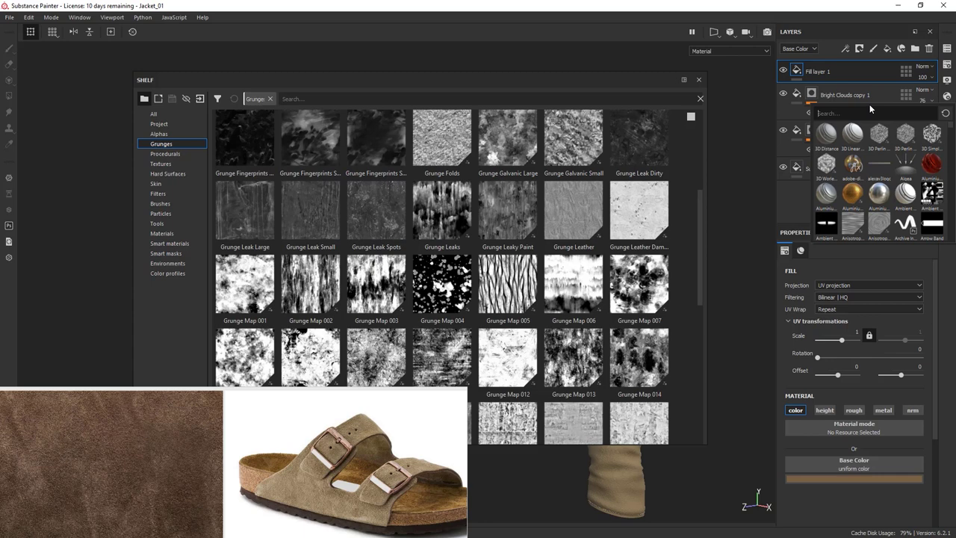
{"action": "type", "text": "unge map 007"}
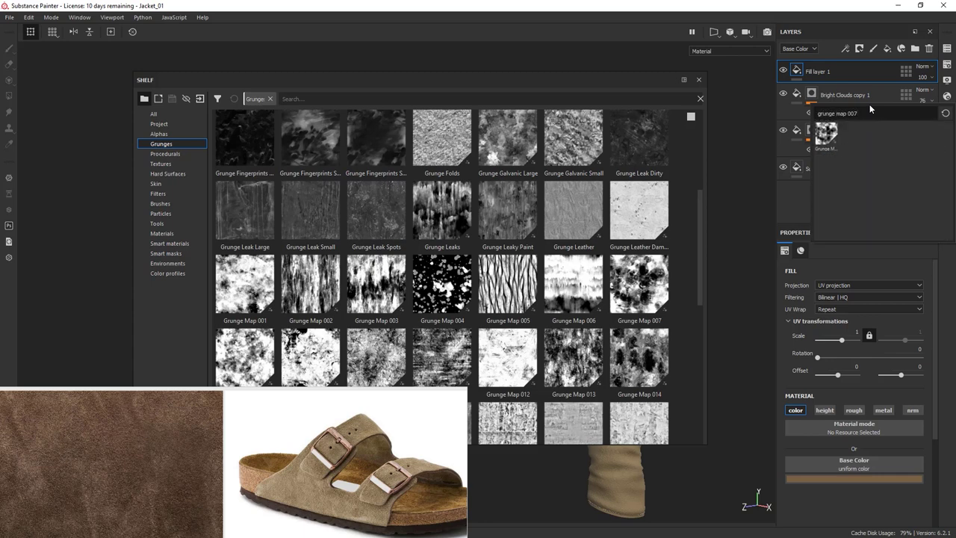
{"action": "left_click", "coordinate": [828, 133]}
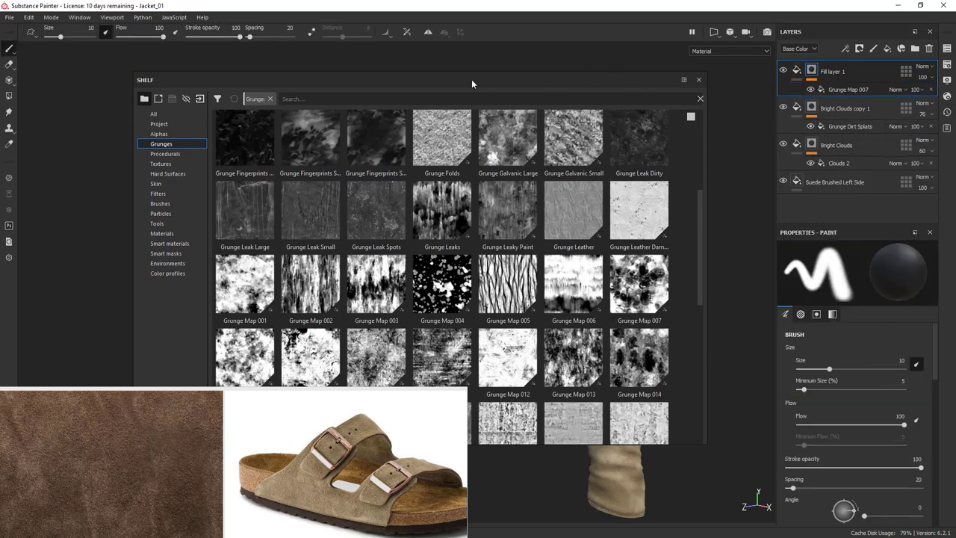
{"action": "left_click_drag", "start_coordinate": [471, 79], "coordinate": [955, 91]}
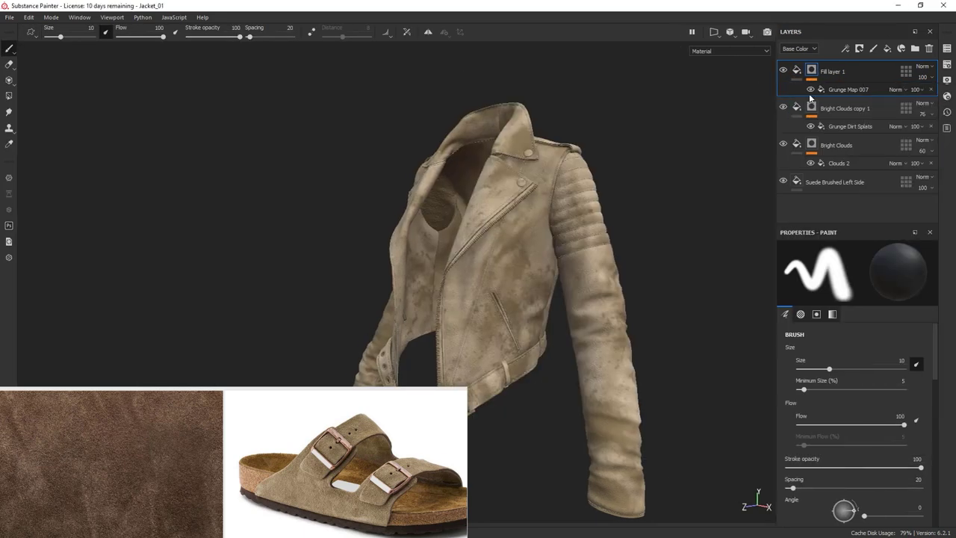
Lower the dark fill layer's opacity to 44 and set its Grunge Map 007 scale to 2.
{"action": "left_click", "coordinate": [927, 81]}
{"action": "left_click_drag", "start_coordinate": [950, 98], "coordinate": [926, 98]}
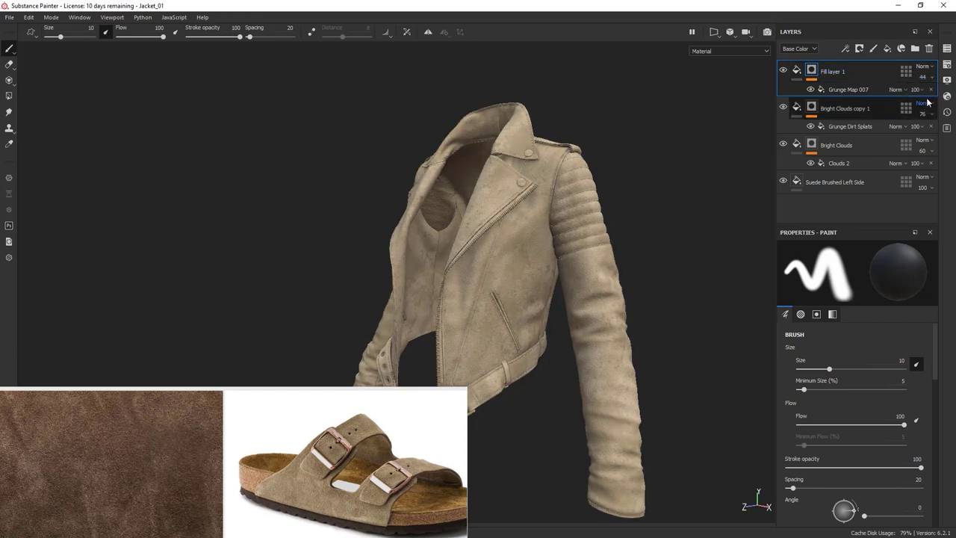
{"action": "left_click_drag", "start_coordinate": [523, 328], "coordinate": [633, 276], "text": "alt"}
{"action": "left_click", "coordinate": [843, 90]}
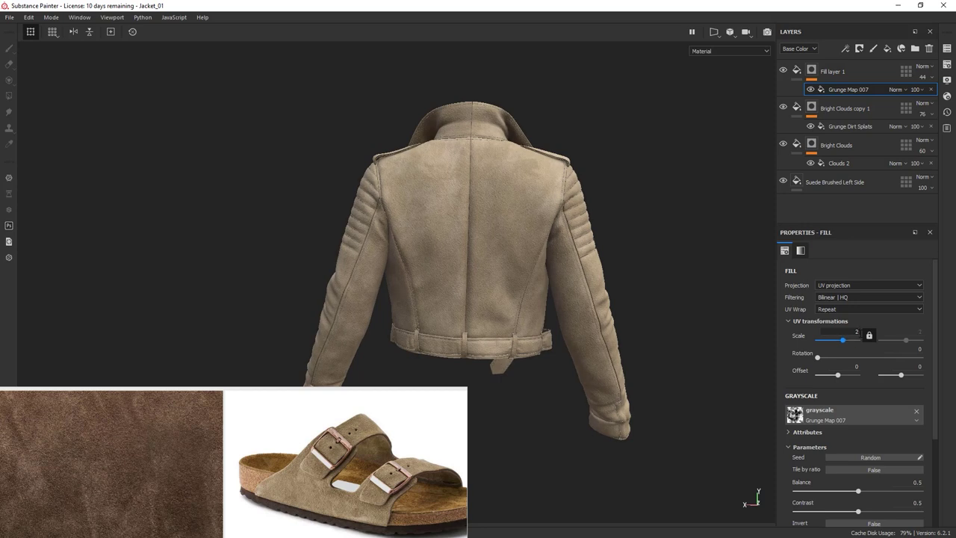
{"action": "left_click_drag", "start_coordinate": [535, 166], "coordinate": [636, 259], "text": "alt"}
{"action": "right_click_drag", "start_coordinate": [635, 259], "coordinate": [650, 384], "text": "shift"}
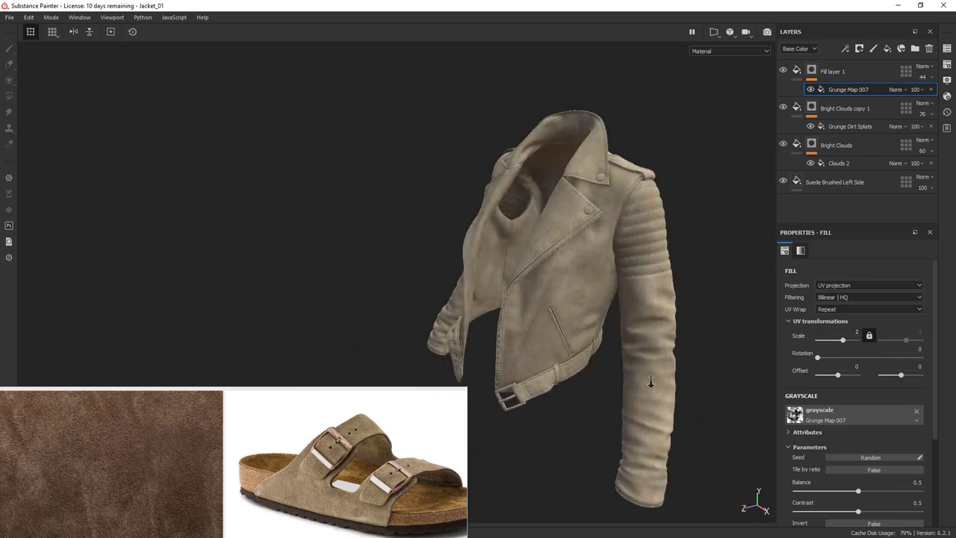
{"action": "left_click_drag", "start_coordinate": [651, 384], "coordinate": [563, 293], "text": "alt"}
{"action": "middle_click_drag", "start_coordinate": [563, 292], "coordinate": [530, 224], "text": "alt"}
{"action": "left_click_drag", "start_coordinate": [530, 224], "coordinate": [747, 345], "text": "alt"}
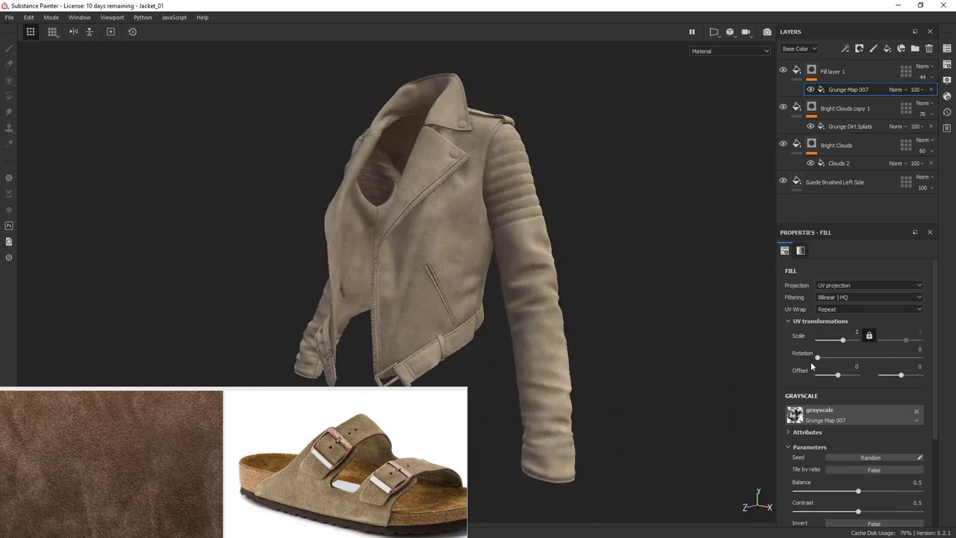
Set the Grunge Map 007 horizontal offset to 0.19 and lower the dark fill layer's opacity to 35.
{"action": "left_click_drag", "start_coordinate": [840, 375], "coordinate": [843, 375]}
{"action": "left_click_drag", "start_coordinate": [501, 317], "coordinate": [601, 255], "text": "alt"}
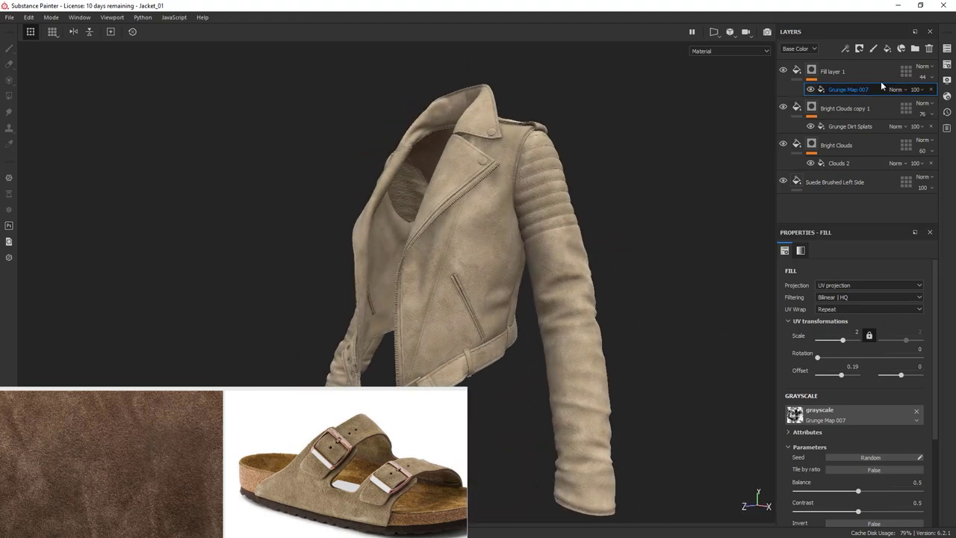
{"action": "left_click", "coordinate": [925, 88]}
{"action": "left_click_drag", "start_coordinate": [928, 96], "coordinate": [929, 96]}
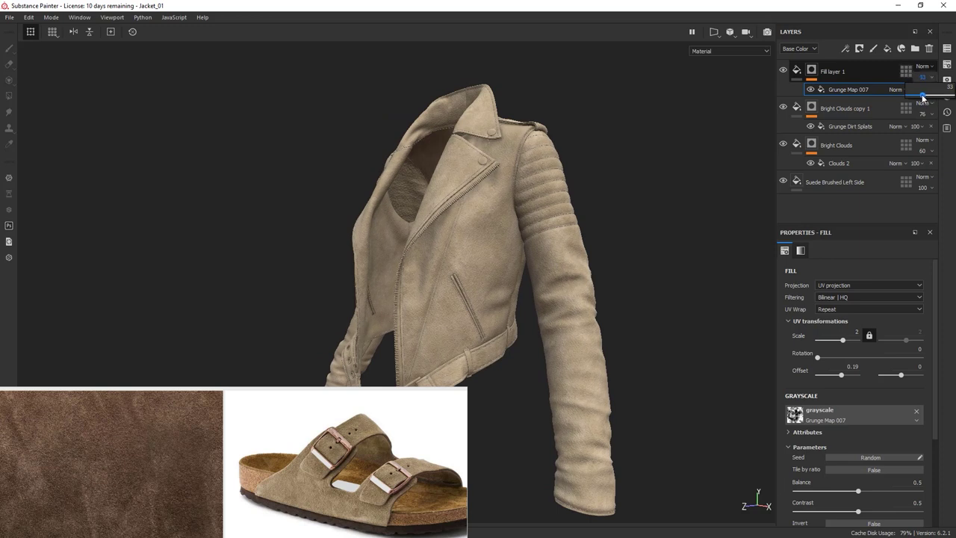
Inspect the suede's color variation up close on the jacket's front panel, lapel and ribbed sleeve.
{"action": "left_click_drag", "start_coordinate": [619, 314], "coordinate": [623, 259], "text": "alt"}
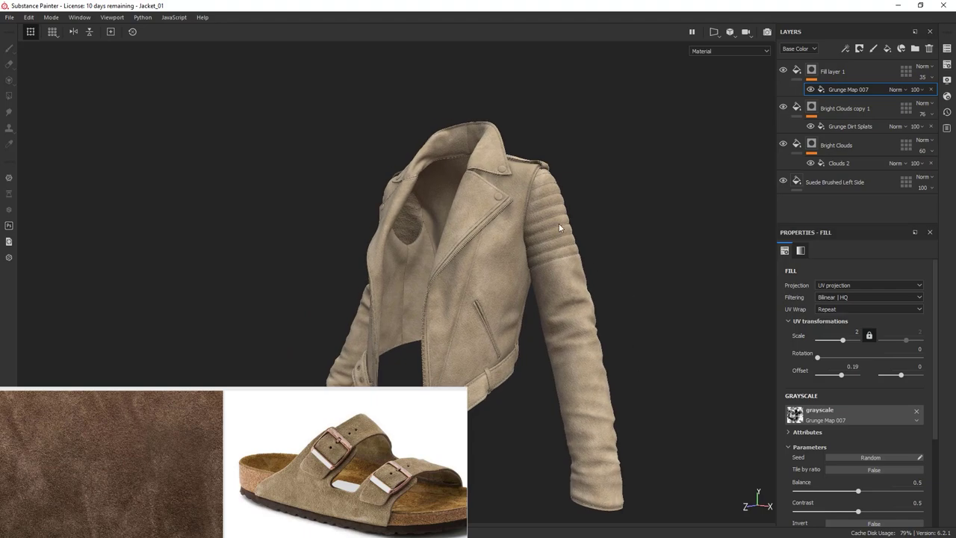
{"action": "left_click_drag", "start_coordinate": [568, 287], "coordinate": [481, 271], "text": "alt"}
{"action": "right_click_drag", "start_coordinate": [481, 271], "coordinate": [568, 299], "text": "alt"}
{"action": "left_click_drag", "start_coordinate": [568, 298], "coordinate": [627, 260], "text": "alt"}
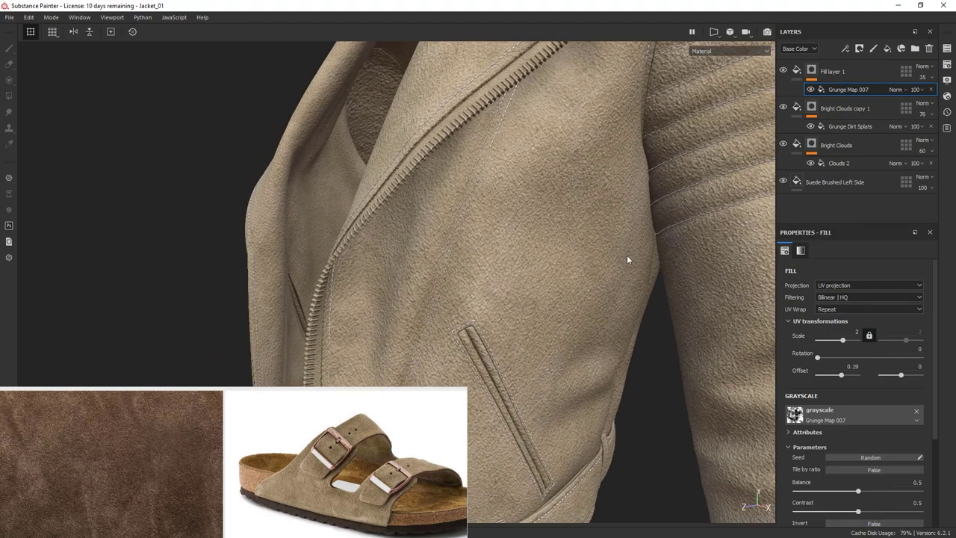
{"action": "right_click_drag", "start_coordinate": [628, 260], "coordinate": [489, 226], "text": "alt"}
{"action": "left_click_drag", "start_coordinate": [488, 227], "coordinate": [620, 235], "text": "alt"}
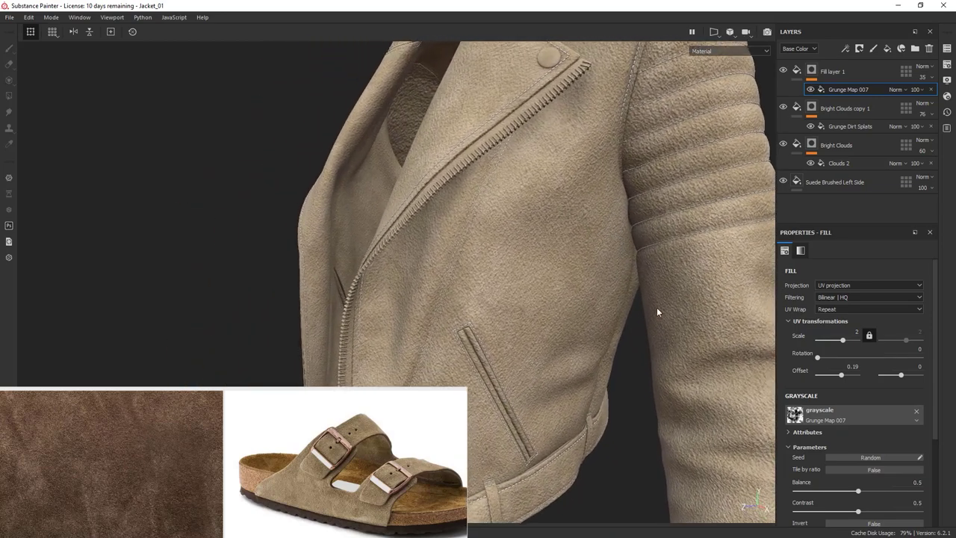
{"action": "left_click_drag", "start_coordinate": [656, 313], "coordinate": [600, 275], "text": "alt"}
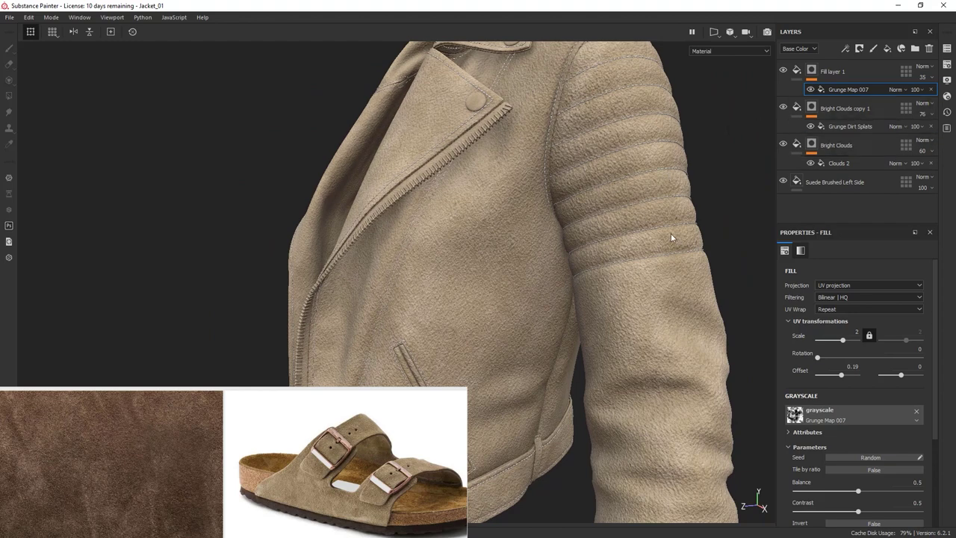
{"action": "left_click_drag", "start_coordinate": [670, 233], "coordinate": [613, 227], "text": "alt"}
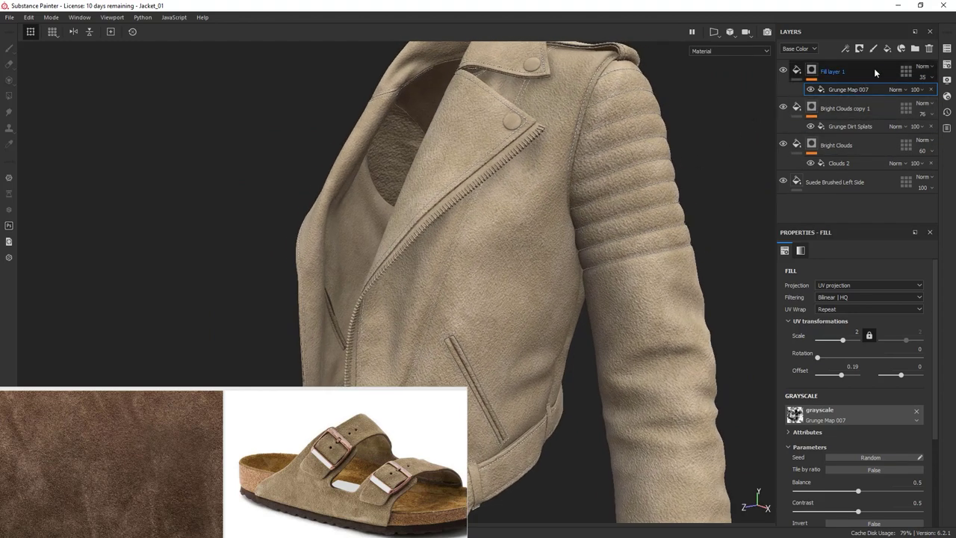
Show the Suede Brushed Left Side base layer's fill settings and review the jacket front against them.
{"action": "left_click", "coordinate": [830, 182]}
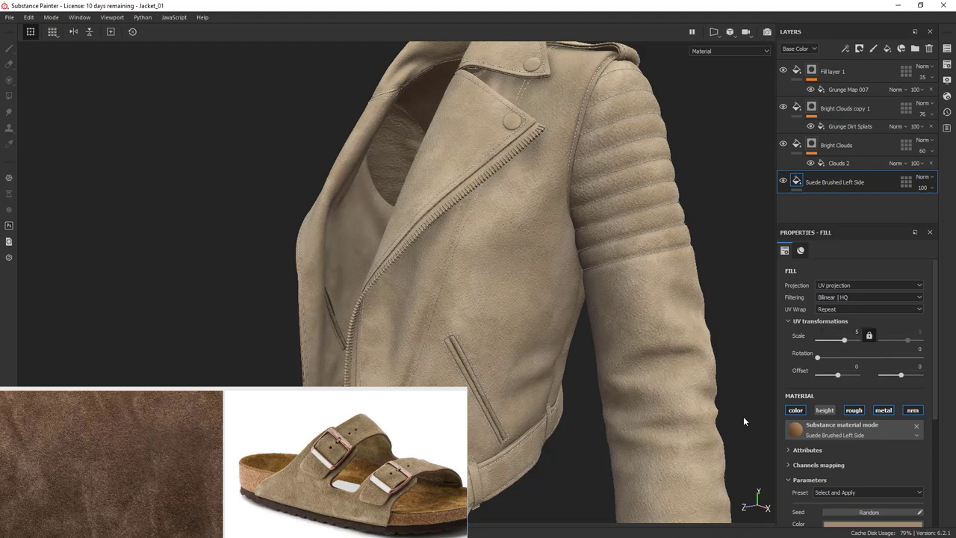
{"action": "left_click_drag", "start_coordinate": [569, 237], "coordinate": [615, 284], "text": "alt"}
{"action": "middle_click_drag", "start_coordinate": [615, 284], "coordinate": [625, 317], "text": "alt"}
{"action": "mouse_move", "coordinate": [624, 316]}
{"action": "left_mouse_down", "text": "alt"}
{"action": "mouse_move", "coordinate": [643, 359]}
{"action": "mouse_move", "coordinate": [665, 364]}
{"action": "mouse_move", "coordinate": [617, 329]}
{"action": "left_mouse_up", "text": "alt"}
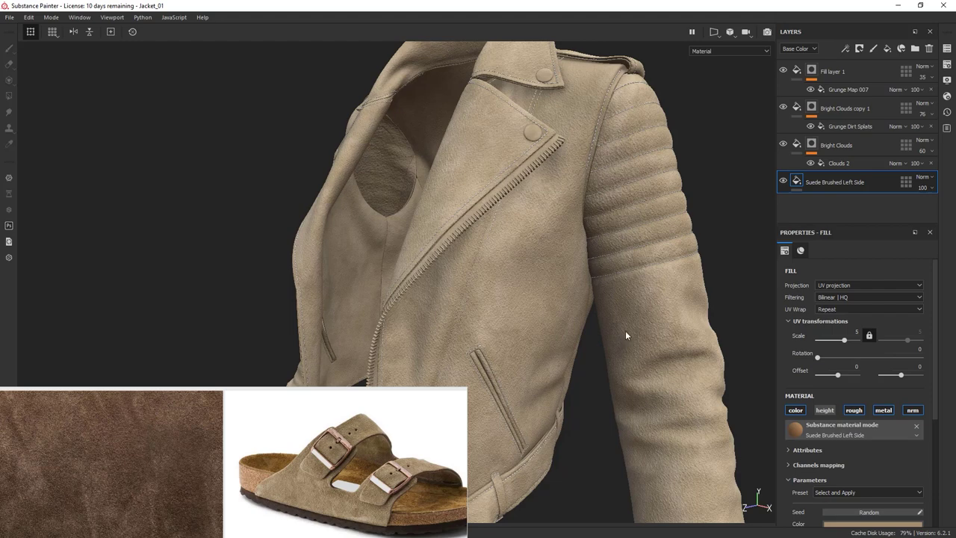
Rename the Bright Clouds copy as Bright Sharp Spots and the top fill layer as Dark Clouds.
{"action": "double_click", "coordinate": [842, 108]}
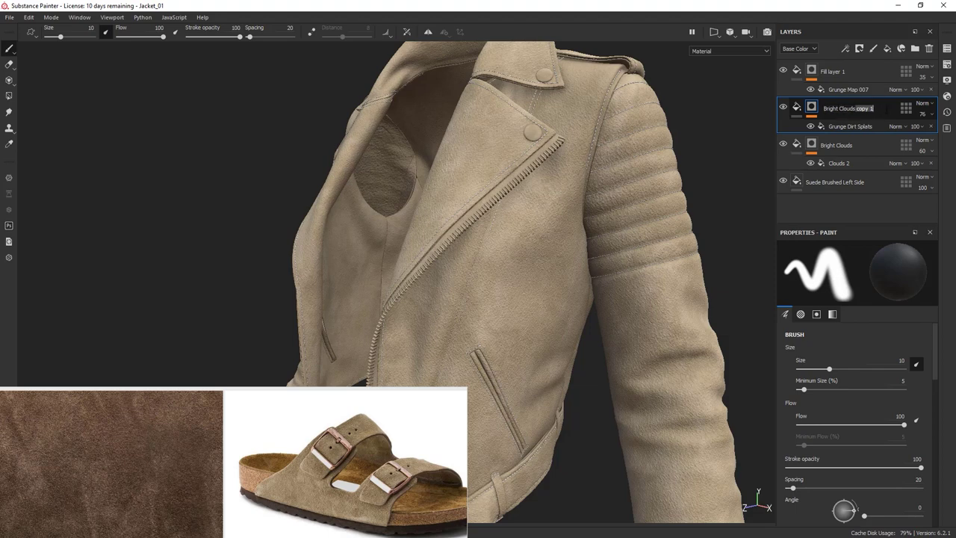
{"action": "double_click", "coordinate": [846, 107]}
{"action": "double_click", "coordinate": [848, 109]}
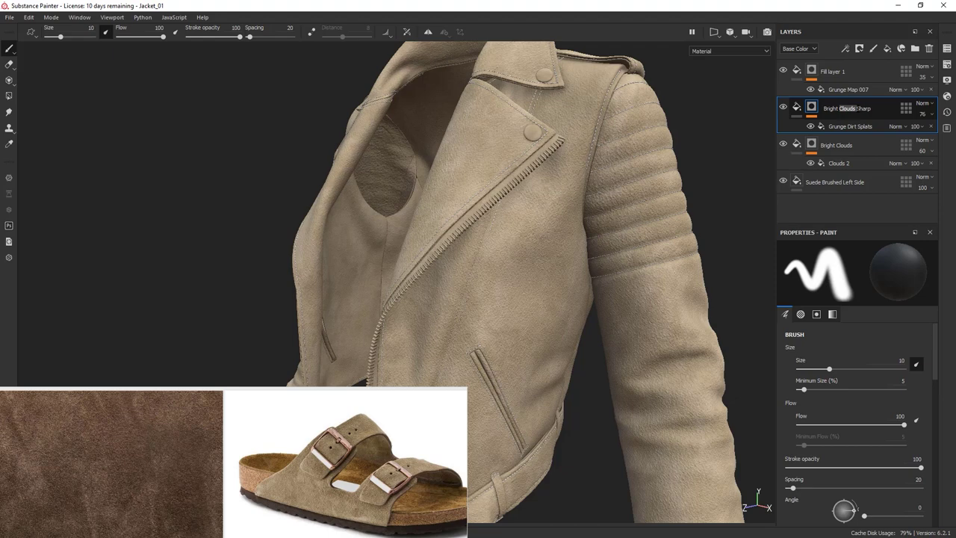
{"action": "double_click", "coordinate": [854, 111]}
{"action": "left_click", "coordinate": [857, 109]}
{"action": "key", "text": "BackSpace"}
{"action": "left_click", "coordinate": [860, 71]}
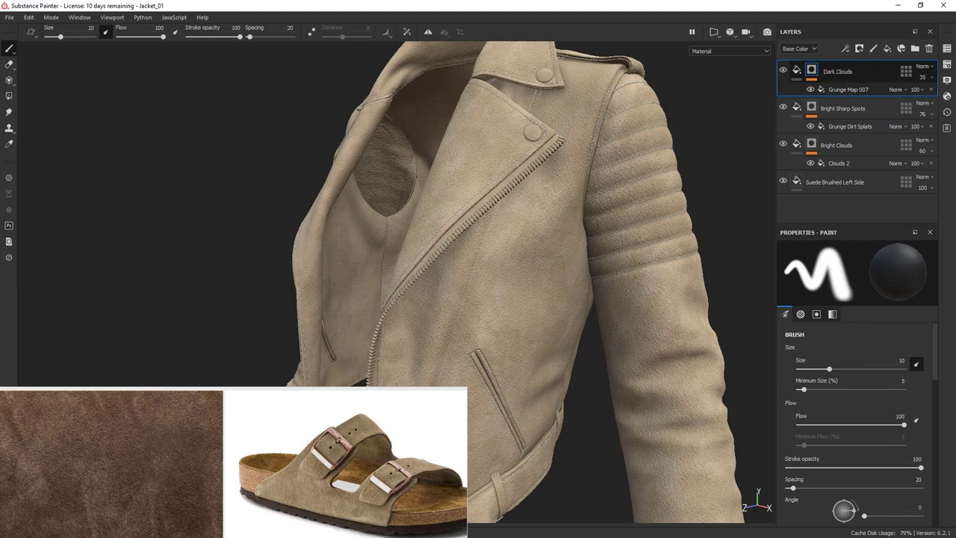
Compare the jacket's suede with an enlarged view of the sandal and brown suede references side by side.
{"action": "left_click_drag", "start_coordinate": [667, 296], "coordinate": [555, 249], "text": "alt"}
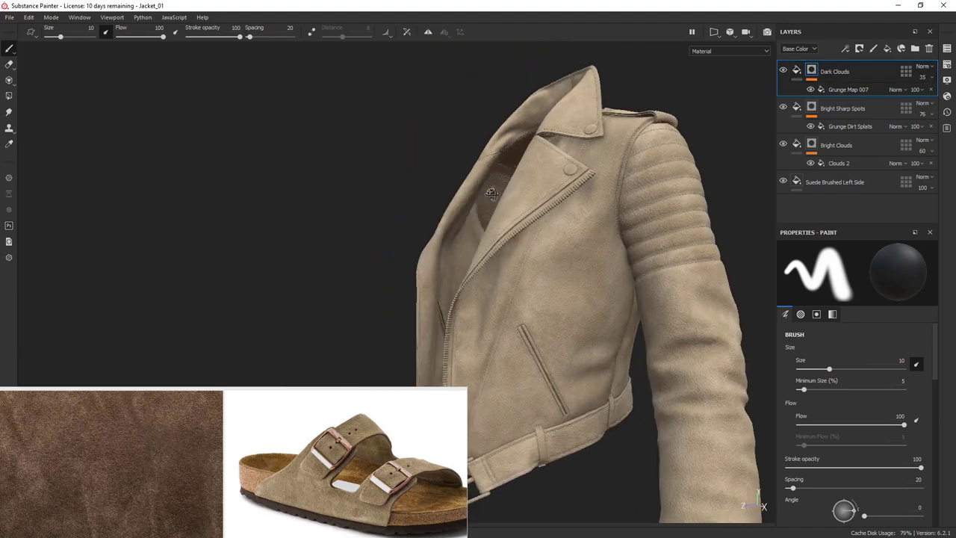
{"action": "middle_click_drag", "start_coordinate": [555, 249], "coordinate": [597, 210], "text": "alt"}
{"action": "left_click_drag", "start_coordinate": [597, 210], "coordinate": [647, 199], "text": "alt"}
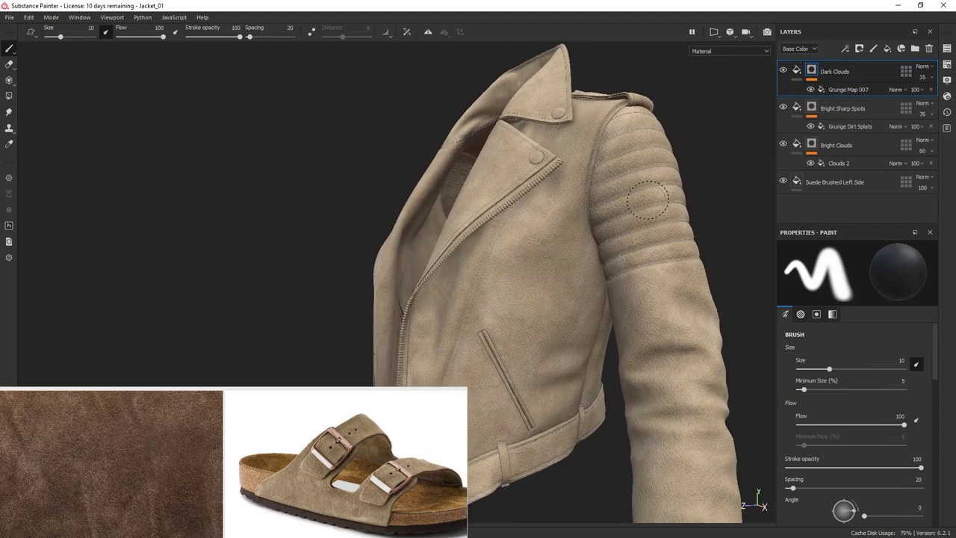
{"action": "right_click_drag", "start_coordinate": [353, 467], "coordinate": [596, 216]}
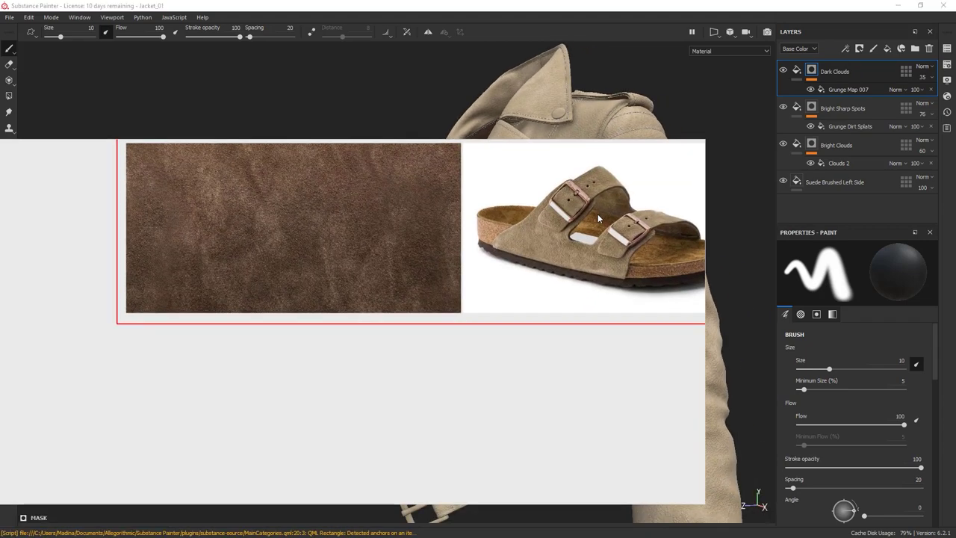
{"action": "scroll", "coordinate": [561, 232], "scroll_direction": "up", "scroll_amount": 3}
{"action": "middle_click_drag", "start_coordinate": [556, 247], "coordinate": [533, 345]}
{"action": "right_click_drag", "start_coordinate": [533, 344], "coordinate": [369, 274]}
{"action": "middle_click_drag", "start_coordinate": [722, 216], "coordinate": [776, 212], "text": "alt"}
{"action": "middle_click_drag", "start_coordinate": [329, 241], "coordinate": [369, 242]}
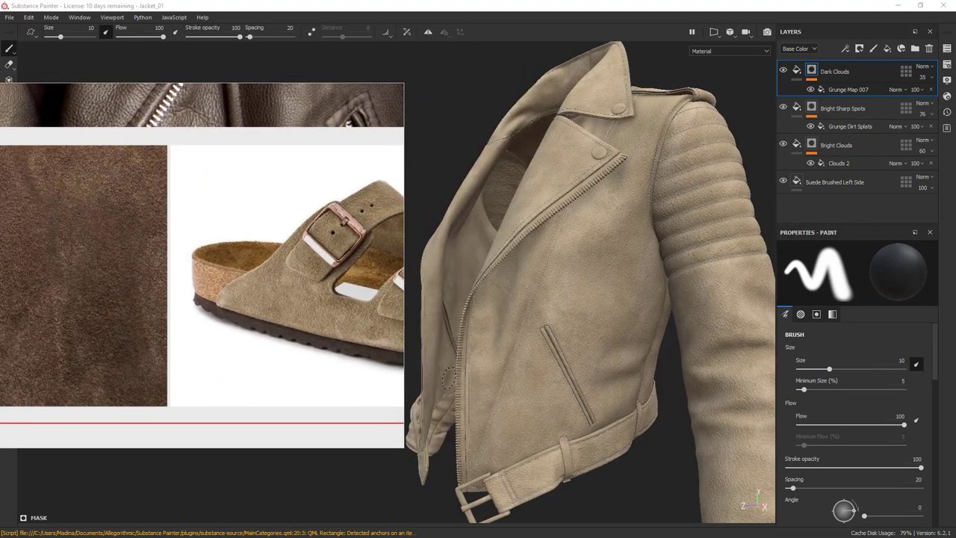
Study the grain and tonal variation of the brown suede and sandal references against the jacket's front panel and lapel.
{"action": "scroll", "coordinate": [316, 275], "scroll_direction": "up", "scroll_amount": 4}
{"action": "scroll", "coordinate": [316, 275], "scroll_direction": "down", "scroll_amount": 3}
{"action": "middle_click_drag", "start_coordinate": [378, 326], "coordinate": [263, 320]}
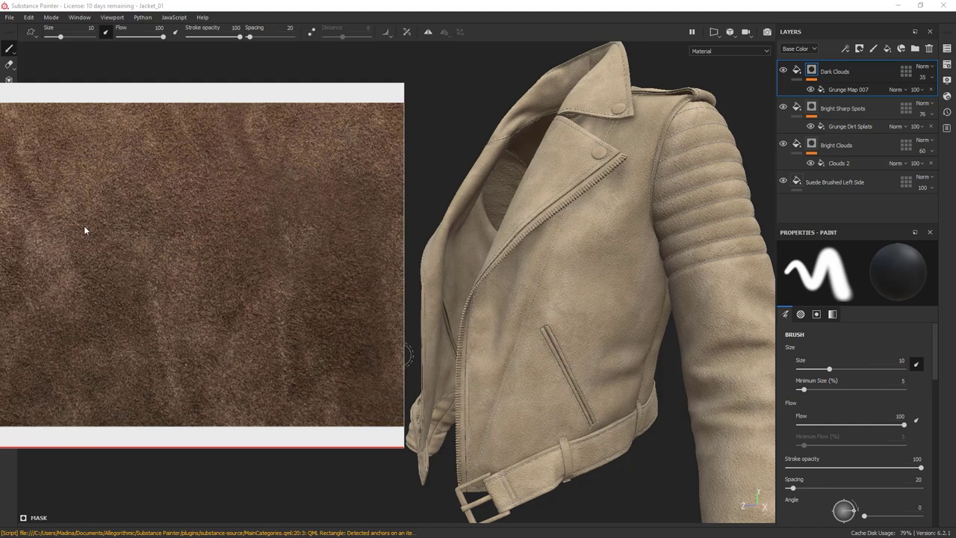
{"action": "scroll", "coordinate": [660, 255], "scroll_direction": "up", "scroll_amount": 5}
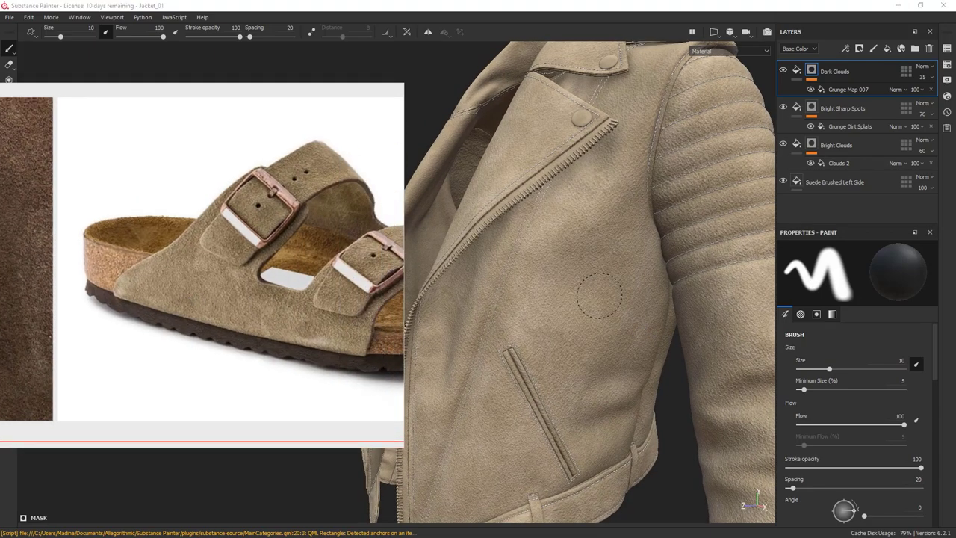
{"action": "scroll", "coordinate": [628, 276], "scroll_direction": "up", "scroll_amount": 1}
{"action": "right_click_drag", "start_coordinate": [635, 302], "coordinate": [614, 329], "text": "shift"}
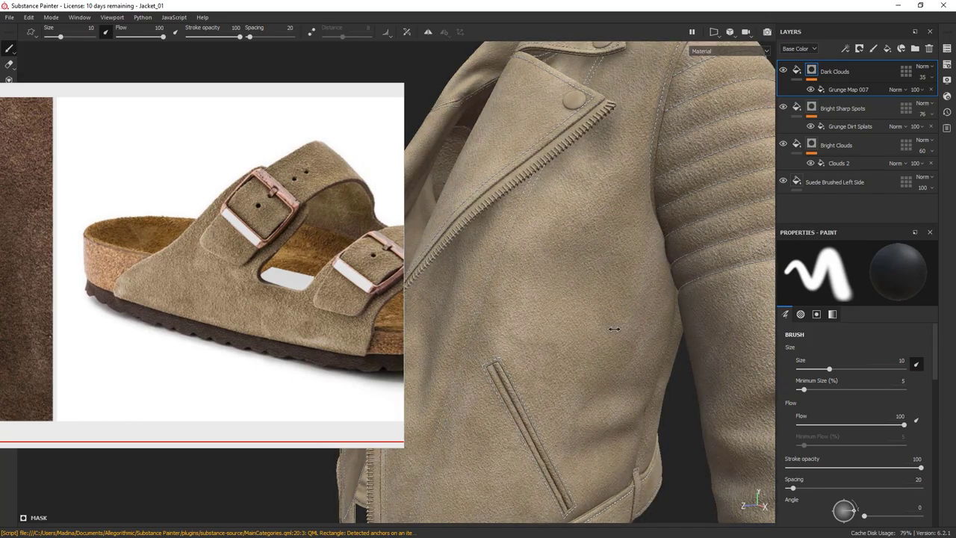
{"action": "left_click_drag", "start_coordinate": [614, 328], "coordinate": [607, 385], "text": "alt"}
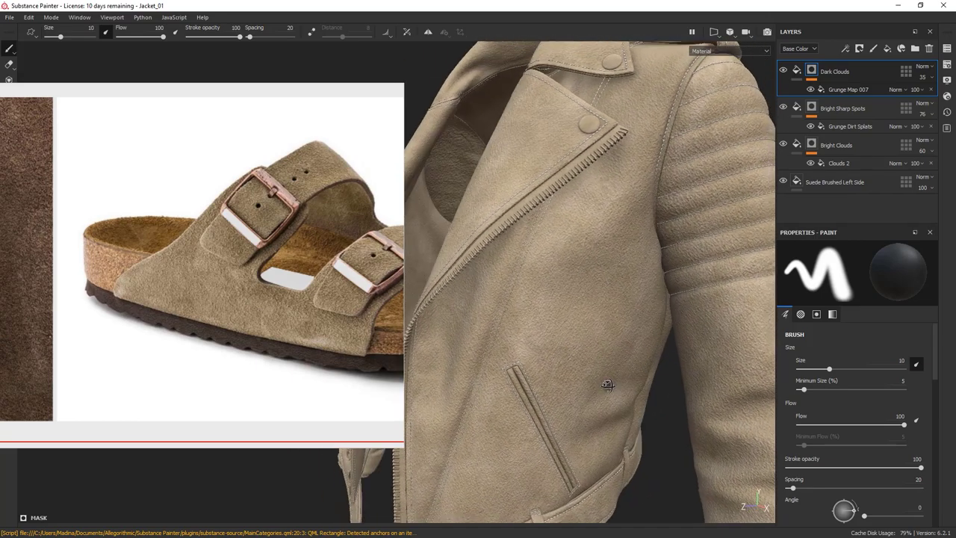
{"action": "middle_click_drag", "start_coordinate": [607, 385], "coordinate": [636, 351], "text": "alt"}
{"action": "right_click_drag", "start_coordinate": [635, 352], "coordinate": [640, 224], "text": "alt"}
{"action": "left_click_drag", "start_coordinate": [640, 224], "coordinate": [632, 188], "text": "alt"}
{"action": "right_click_drag", "start_coordinate": [632, 187], "coordinate": [715, 299], "text": "alt"}
{"action": "middle_click_drag", "start_coordinate": [715, 299], "coordinate": [715, 279], "text": "alt"}
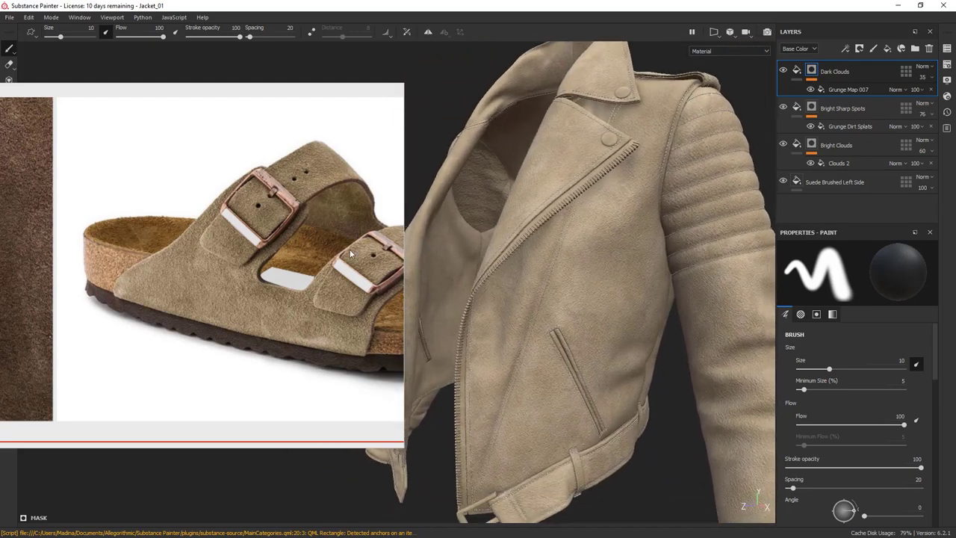
Move the reference board out of the jacket's way and reframe it on the sandal image.
{"action": "right_click_drag", "start_coordinate": [365, 187], "coordinate": [286, 311]}
{"action": "scroll", "coordinate": [287, 328], "scroll_direction": "down", "scroll_amount": 3}
{"action": "middle_click_drag", "start_coordinate": [246, 431], "coordinate": [175, 467]}
{"action": "scroll", "coordinate": [197, 426], "scroll_direction": "up", "scroll_amount": 2}
{"action": "right_click_drag", "start_coordinate": [235, 293], "coordinate": [205, 404]}
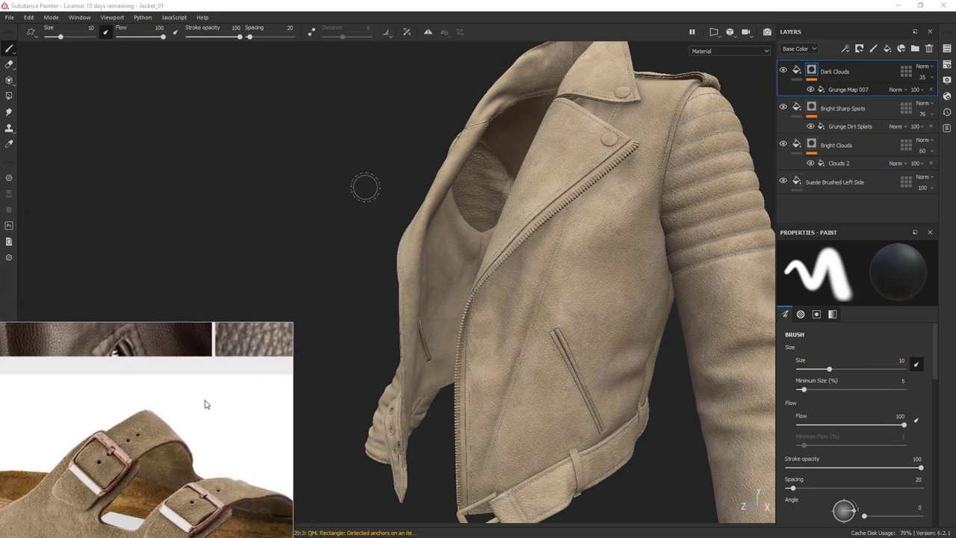
{"action": "scroll", "coordinate": [206, 404], "scroll_direction": "up", "scroll_amount": 3}
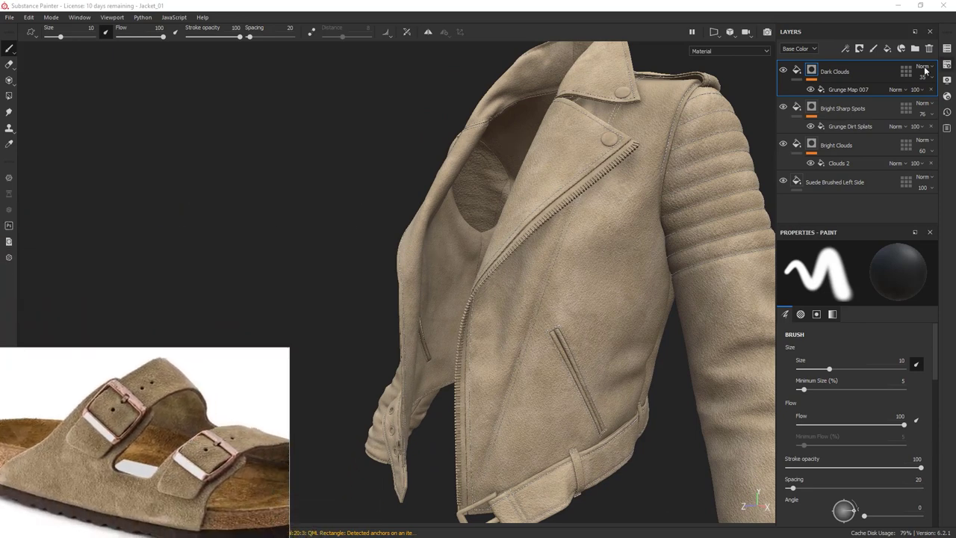
Add a color-only fill layer above Dark Clouds and mask it with the Edges Strong smart mask.
{"action": "left_click", "coordinate": [887, 49]}
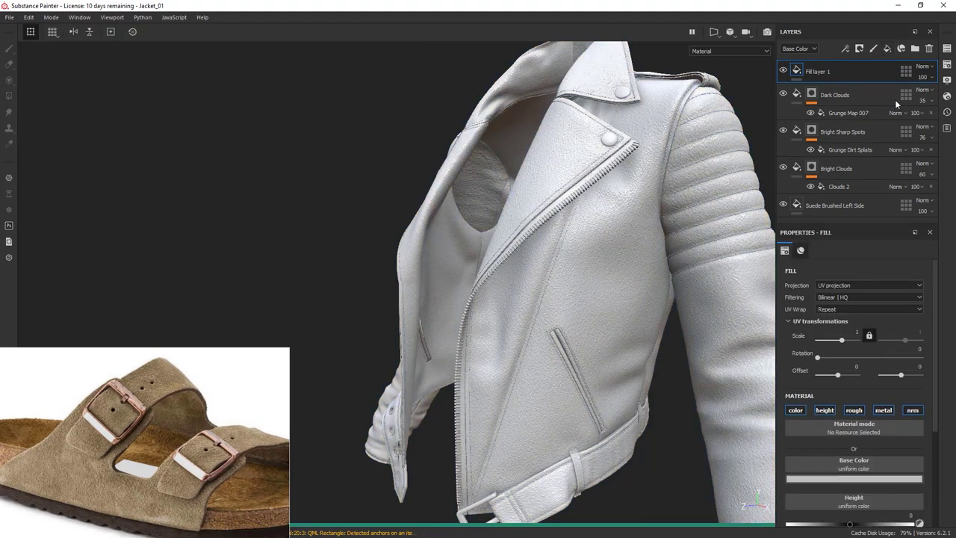
{"action": "left_click", "coordinate": [831, 410]}
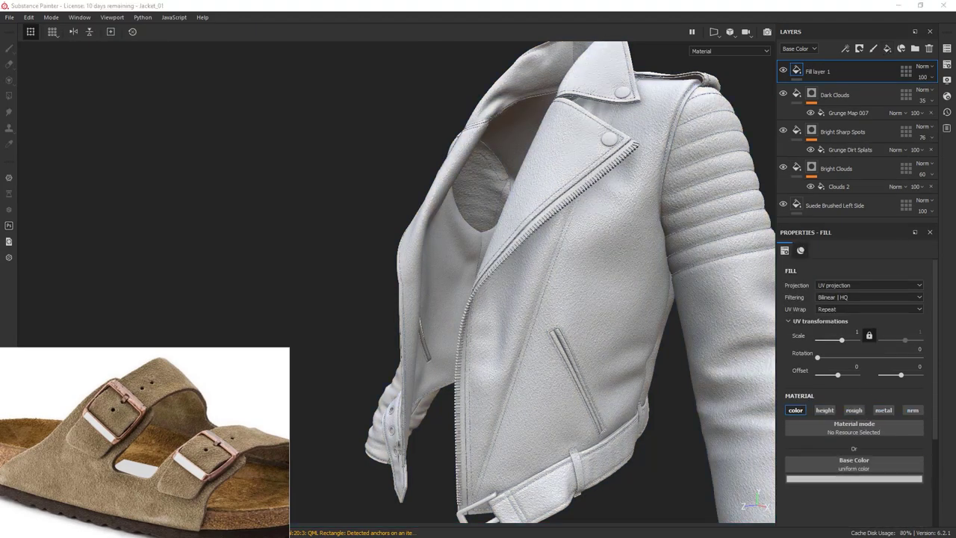
{"action": "left_click_drag", "start_coordinate": [955, 129], "coordinate": [440, 101]}
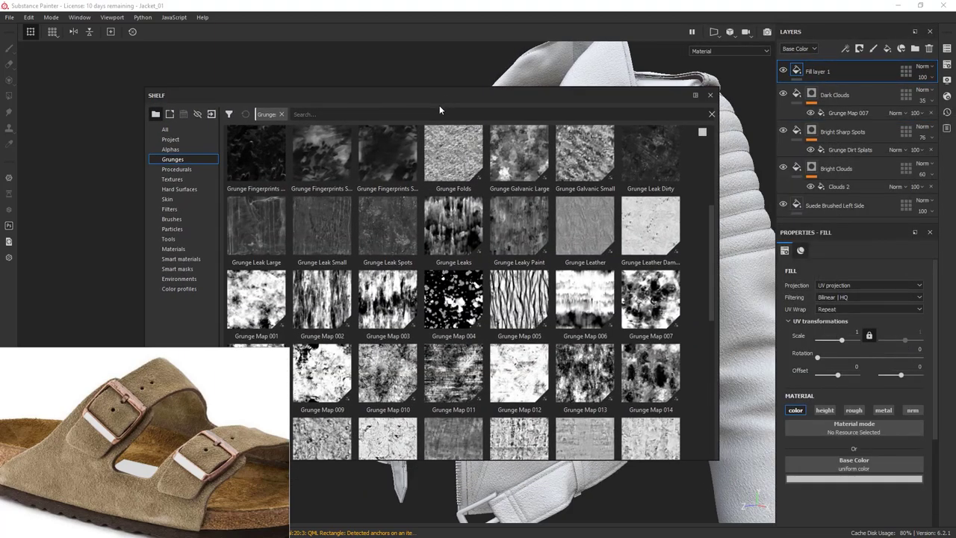
{"action": "left_click", "coordinate": [187, 269]}
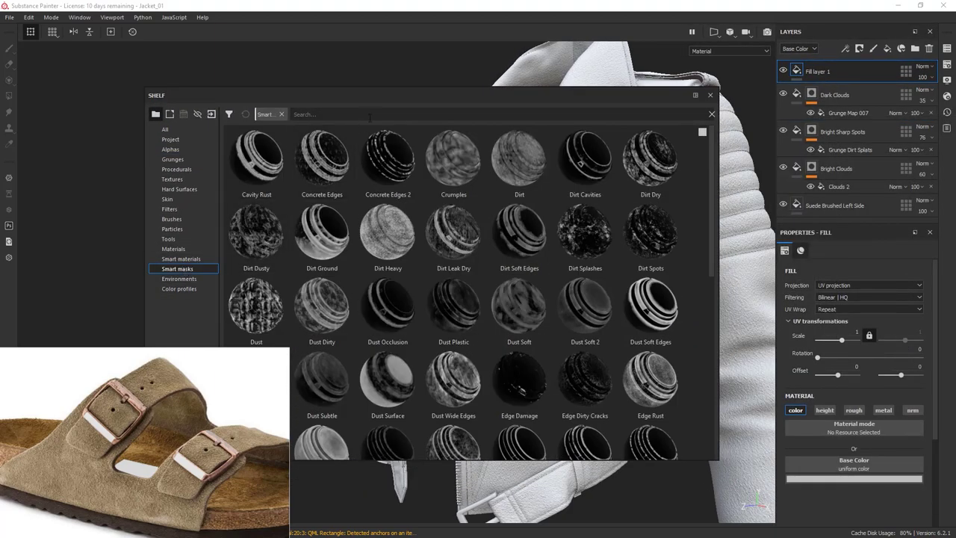
{"action": "left_click_drag", "start_coordinate": [426, 100], "coordinate": [478, 75]}
{"action": "scroll", "coordinate": [631, 220], "scroll_direction": "down", "scroll_amount": 3}
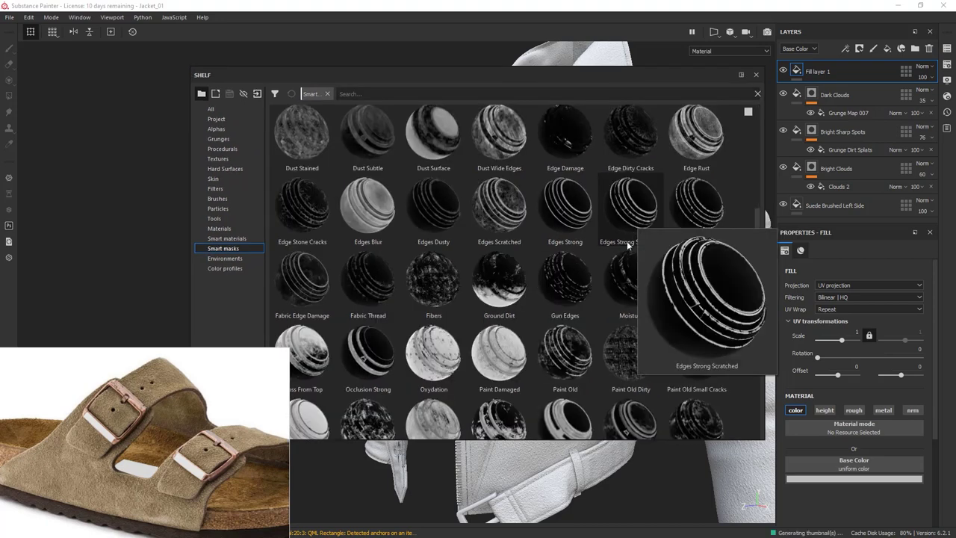
{"action": "mouse_move", "coordinate": [568, 220]}
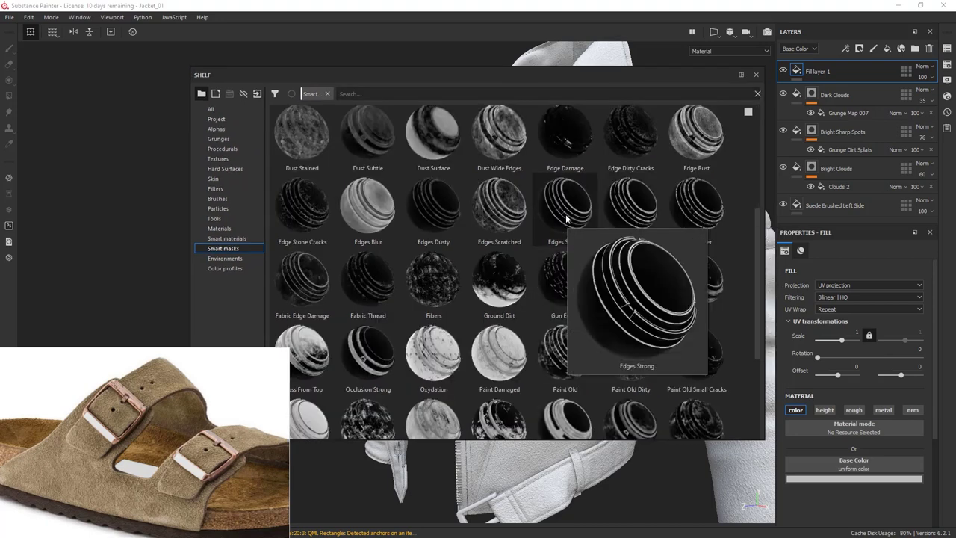
{"action": "left_click_drag", "start_coordinate": [566, 219], "coordinate": [819, 73]}
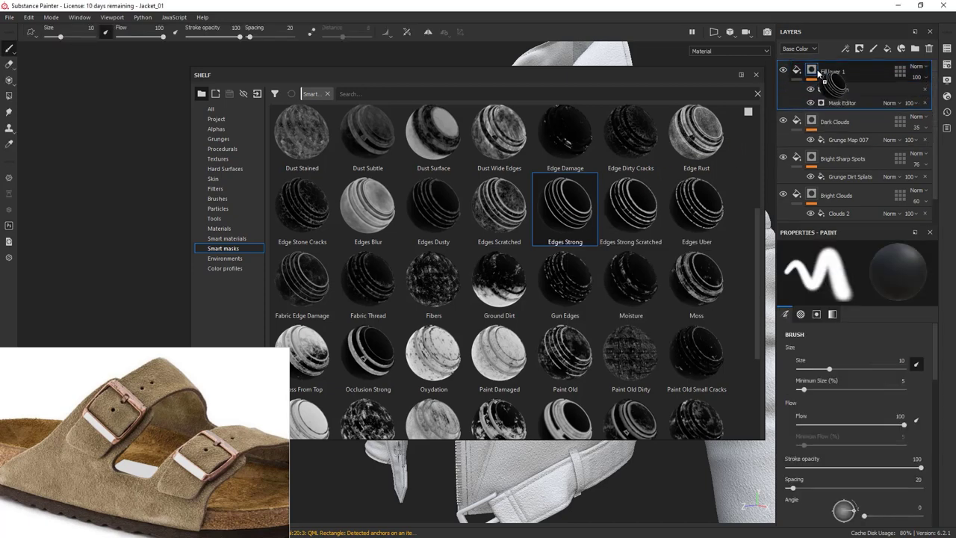
{"action": "left_click_drag", "start_coordinate": [585, 74], "coordinate": [955, 101]}
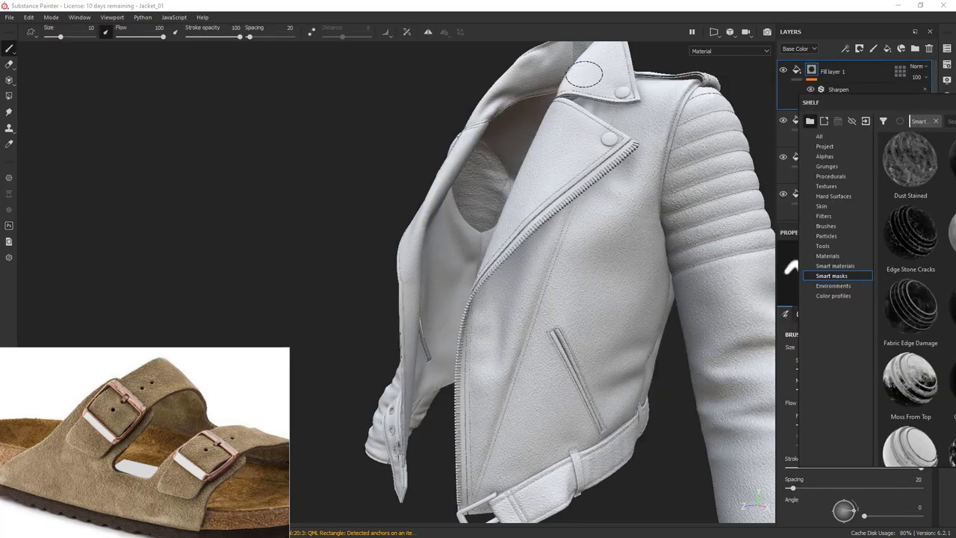
{"action": "left_click_drag", "start_coordinate": [878, 102], "coordinate": [955, 102]}
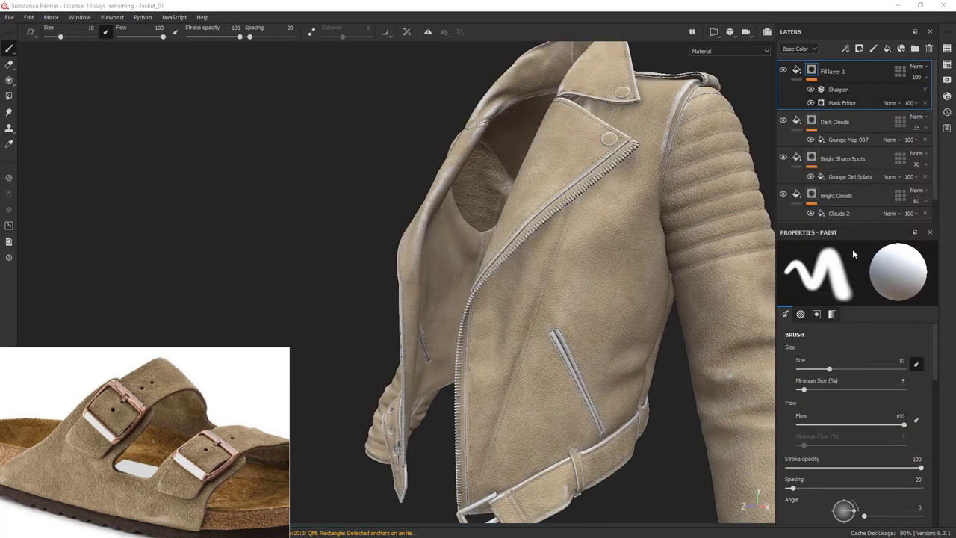
Inspect the edge highlights on the jacket's seams, back, sleeve, belt and pocket from several angles and under different lighting.
{"action": "scroll", "coordinate": [650, 453], "scroll_direction": "down", "scroll_amount": 2}
{"action": "middle_click_drag", "start_coordinate": [580, 375], "coordinate": [473, 286], "text": "alt"}
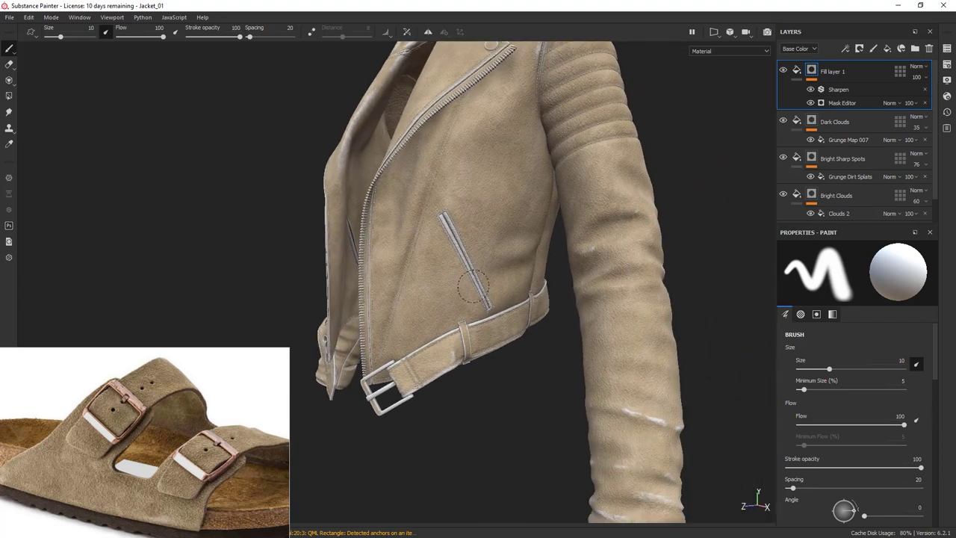
{"action": "left_click_drag", "start_coordinate": [472, 287], "coordinate": [739, 314], "text": "alt"}
{"action": "left_click_drag", "start_coordinate": [668, 326], "coordinate": [685, 323], "text": "alt"}
{"action": "right_click_drag", "start_coordinate": [687, 320], "coordinate": [672, 312], "text": "shift"}
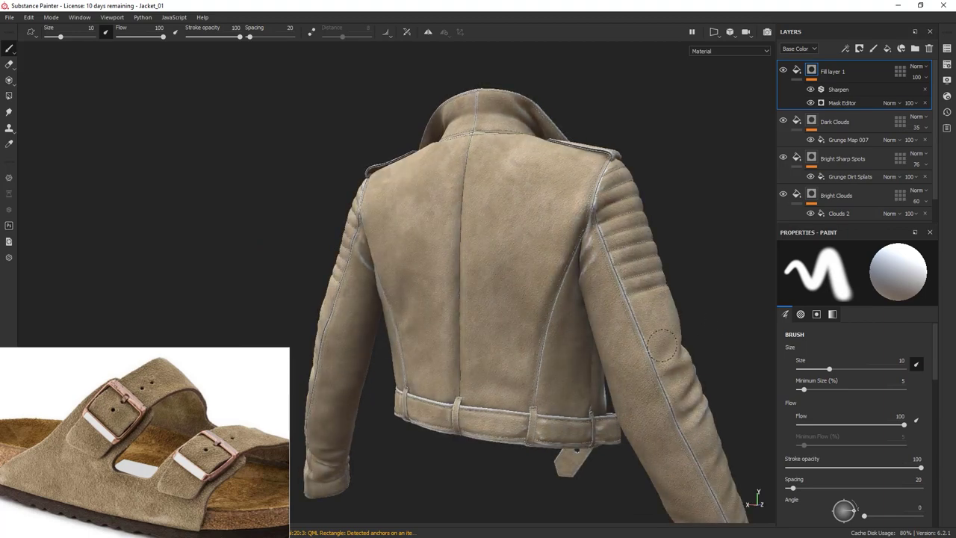
{"action": "left_click_drag", "start_coordinate": [661, 345], "coordinate": [556, 169], "text": "alt"}
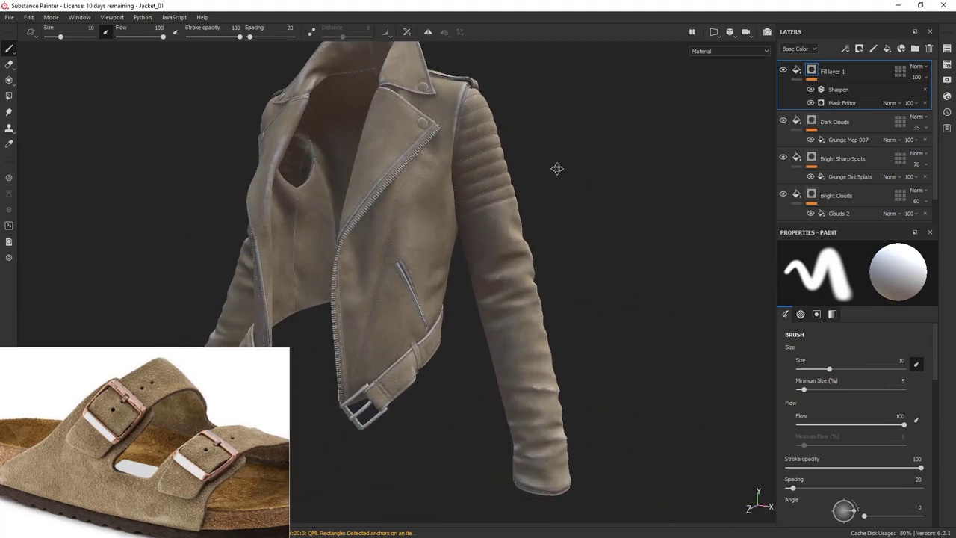
{"action": "right_click_drag", "start_coordinate": [557, 169], "coordinate": [641, 328], "text": "alt"}
{"action": "left_click_drag", "start_coordinate": [641, 328], "coordinate": [393, 333], "text": "alt"}
{"action": "middle_click_drag", "start_coordinate": [393, 333], "coordinate": [540, 173], "text": "alt"}
{"action": "right_click_drag", "start_coordinate": [540, 173], "coordinate": [584, 318], "text": "alt"}
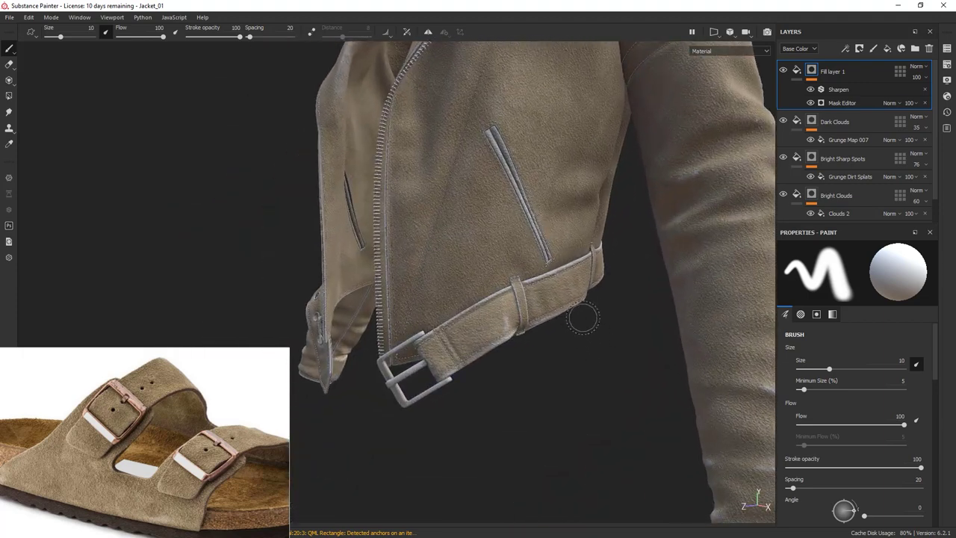
{"action": "left_click_drag", "start_coordinate": [584, 319], "coordinate": [613, 310], "text": "alt"}
{"action": "right_click_drag", "start_coordinate": [613, 309], "coordinate": [662, 406], "text": "alt"}
{"action": "left_click_drag", "start_coordinate": [662, 406], "coordinate": [555, 368], "text": "alt"}
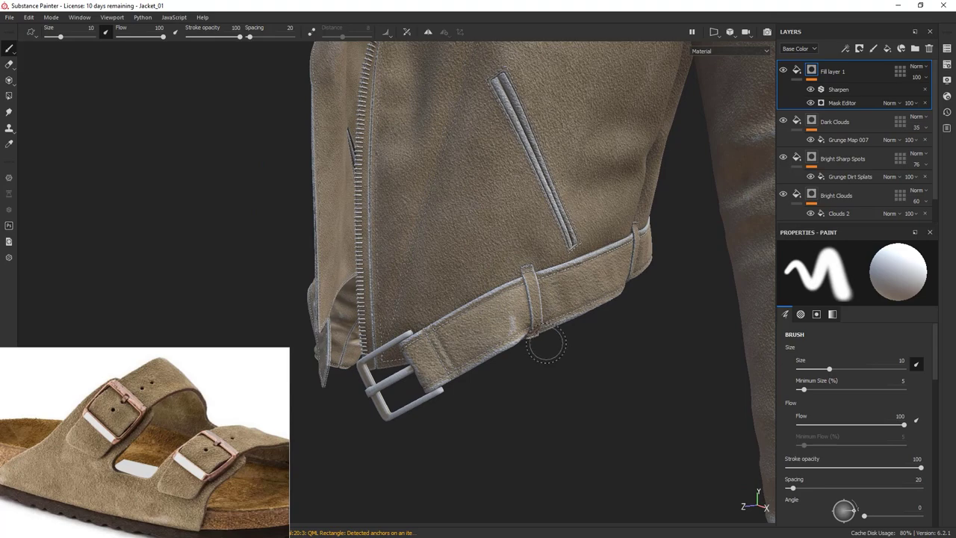
{"action": "middle_click_drag", "start_coordinate": [684, 185], "coordinate": [668, 320], "text": "alt"}
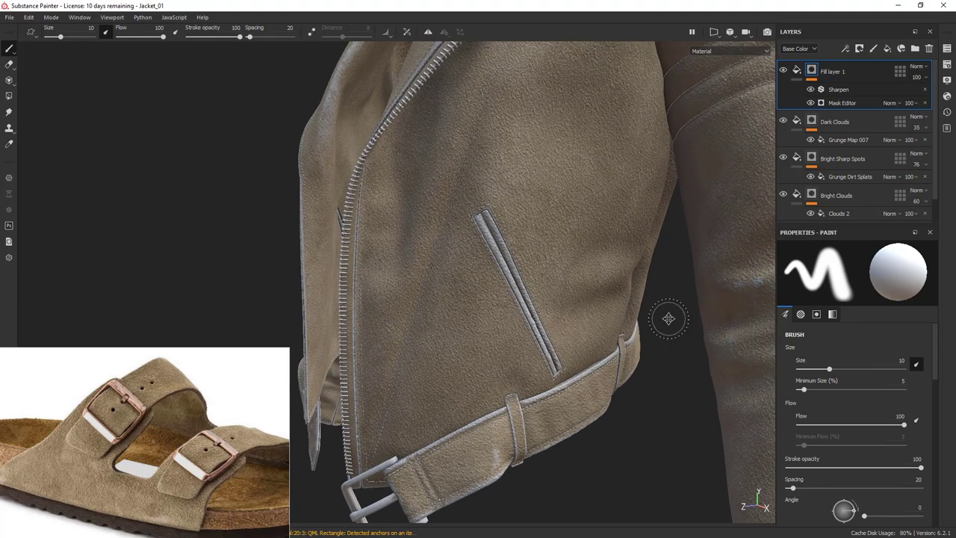
Examine the suede relief above the pocket in the Normal + Height + Mesh channel with brush size 0.1, and restore the Material view.
{"action": "scroll", "coordinate": [544, 204], "scroll_direction": "up", "scroll_amount": 8}
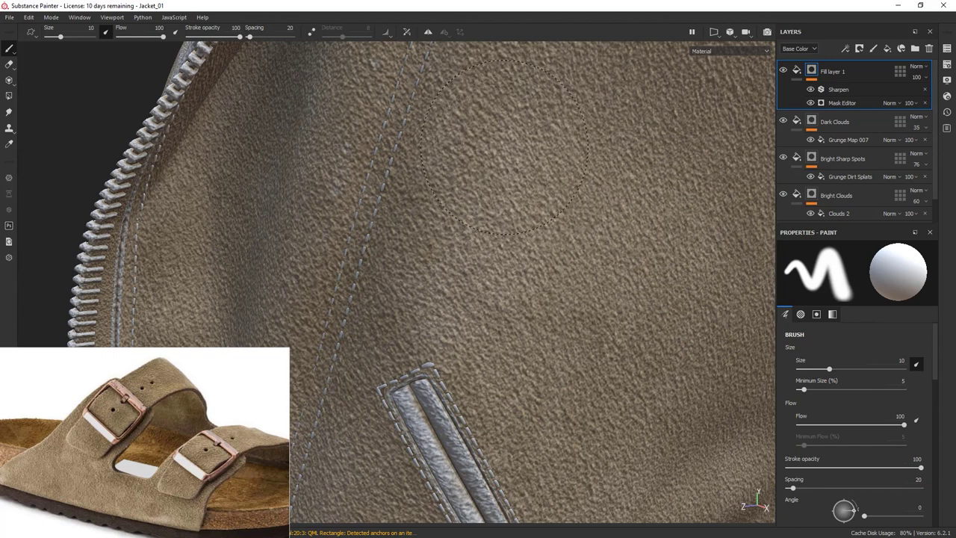
{"action": "left_click", "coordinate": [717, 50]}
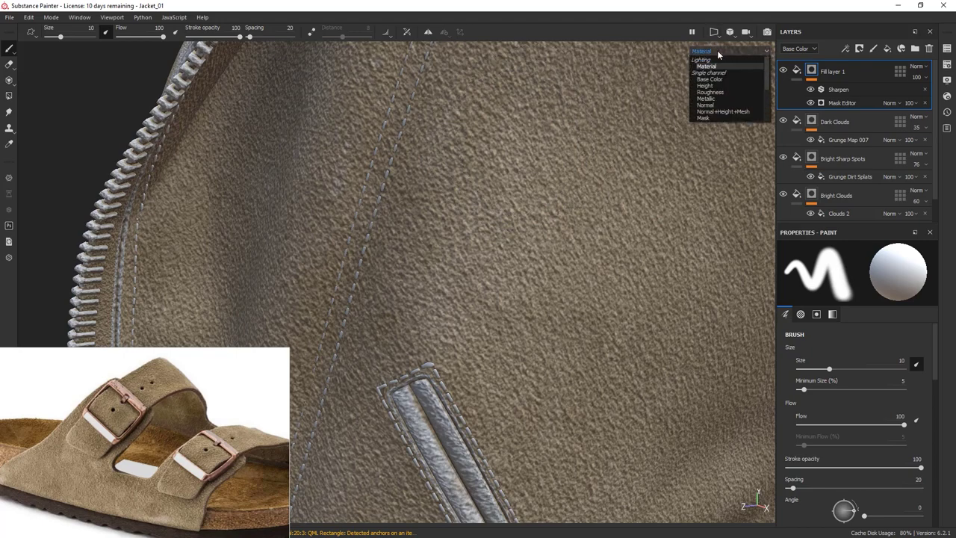
{"action": "left_click", "coordinate": [727, 113]}
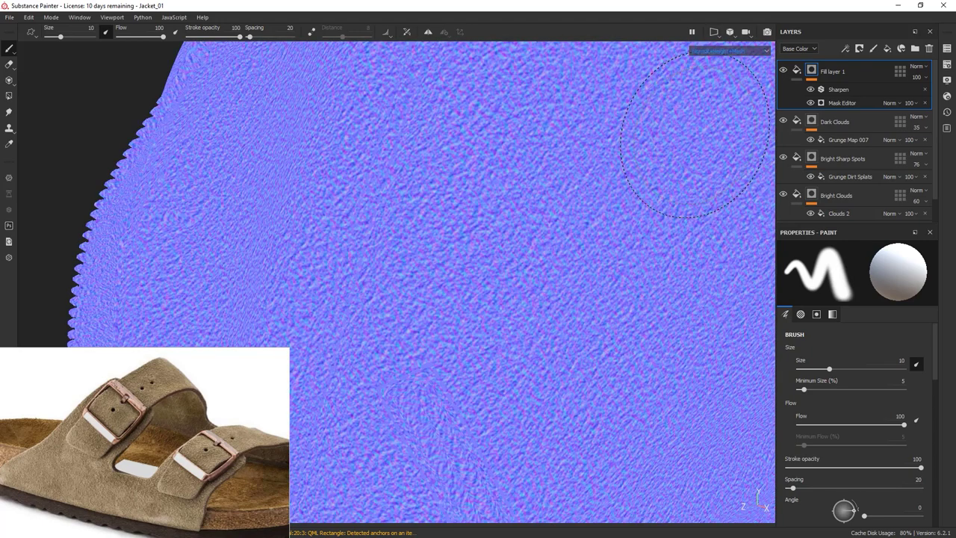
{"action": "right_click_drag", "start_coordinate": [548, 202], "coordinate": [478, 202], "text": "ctrl"}
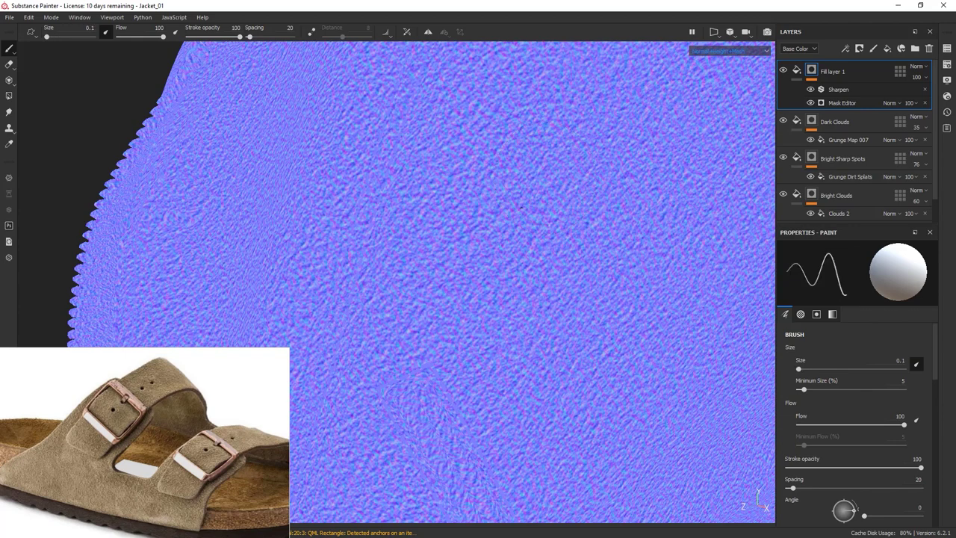
{"action": "left_click", "coordinate": [727, 50]}
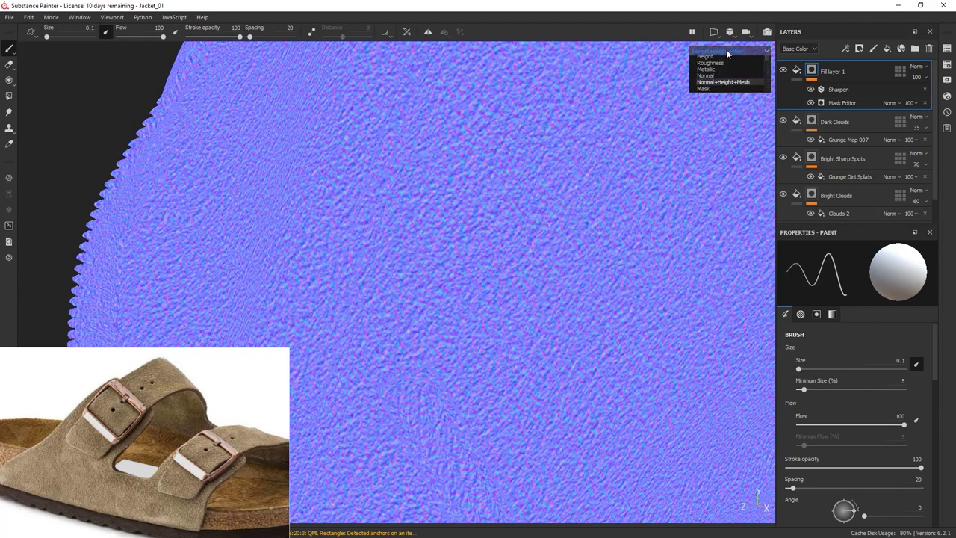
{"action": "left_click", "coordinate": [715, 66]}
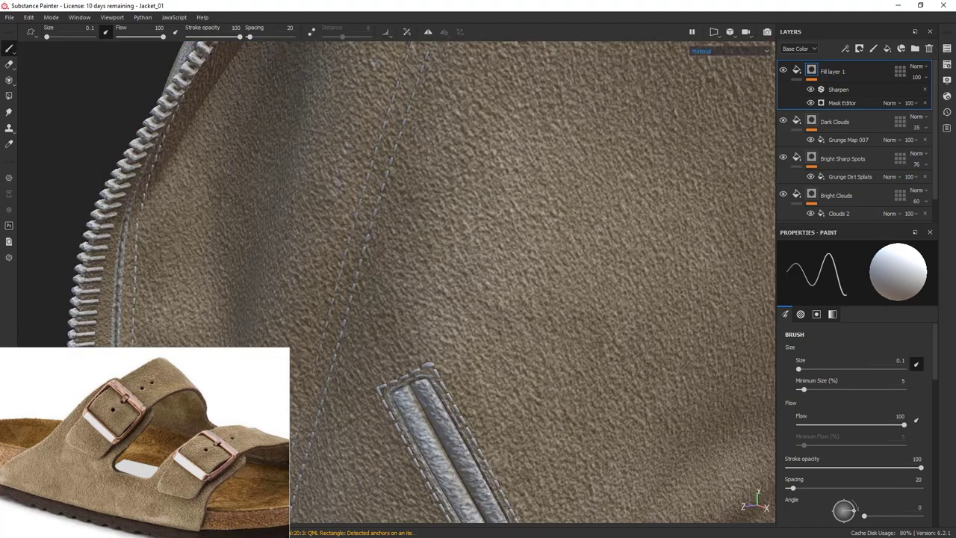
Show the Mask Editor settings of the new fill layer's edge mask and enlarge the layer list to fit the whole stack.
{"action": "scroll", "coordinate": [624, 314], "scroll_direction": "down", "scroll_amount": 8}
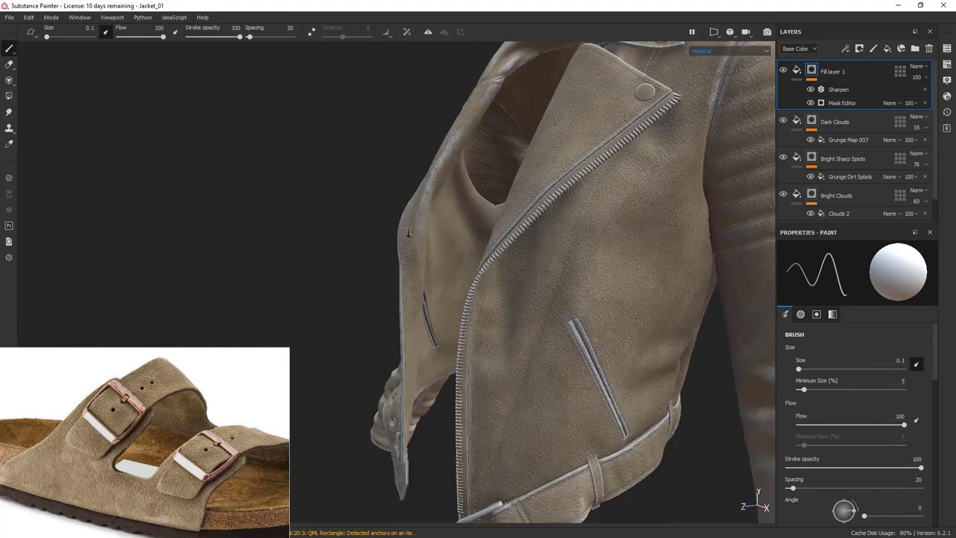
{"action": "middle_click_drag", "start_coordinate": [598, 232], "coordinate": [491, 200], "text": "alt"}
{"action": "left_click_drag", "start_coordinate": [491, 200], "coordinate": [707, 244], "text": "alt"}
{"action": "mouse_move", "coordinate": [707, 244]}
{"action": "right_mouse_down", "text": "shift"}
{"action": "mouse_move", "coordinate": [767, 289]}
{"action": "mouse_move", "coordinate": [738, 284]}
{"action": "right_mouse_up", "text": "shift"}
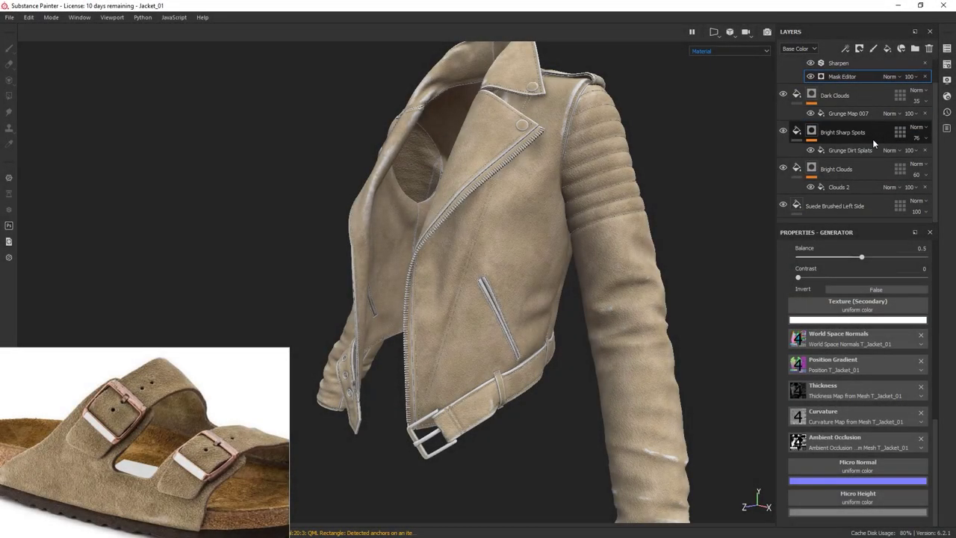
{"action": "left_click_drag", "start_coordinate": [878, 222], "coordinate": [881, 299]}
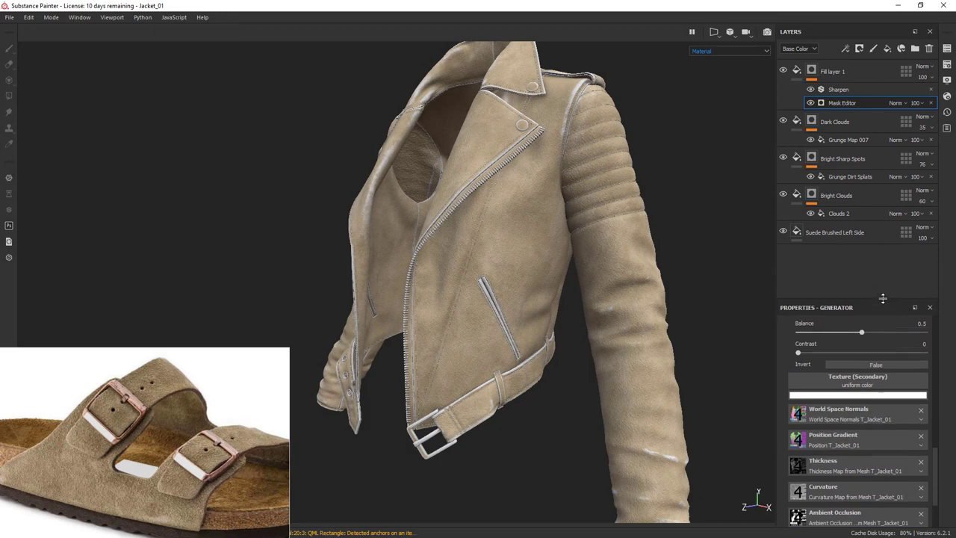
Select the Suede Brushed Left Side layer and toggle its visibility off and on to examine its effect on the front panel.
{"action": "left_click", "coordinate": [855, 233]}
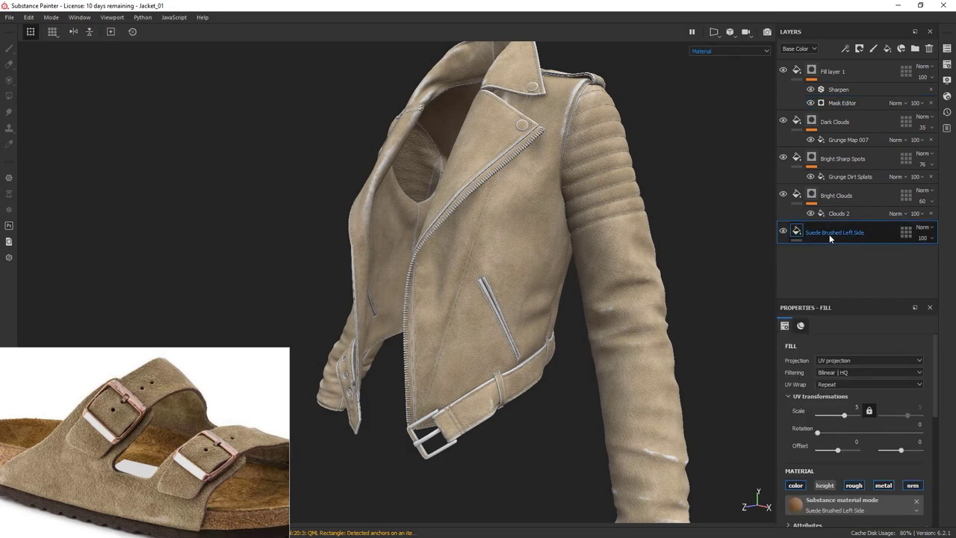
{"action": "scroll", "coordinate": [676, 288], "scroll_direction": "up", "scroll_amount": 5}
{"action": "right_click_drag", "start_coordinate": [675, 287], "coordinate": [653, 273], "text": "alt"}
{"action": "middle_click_drag", "start_coordinate": [652, 273], "coordinate": [661, 258], "text": "alt"}
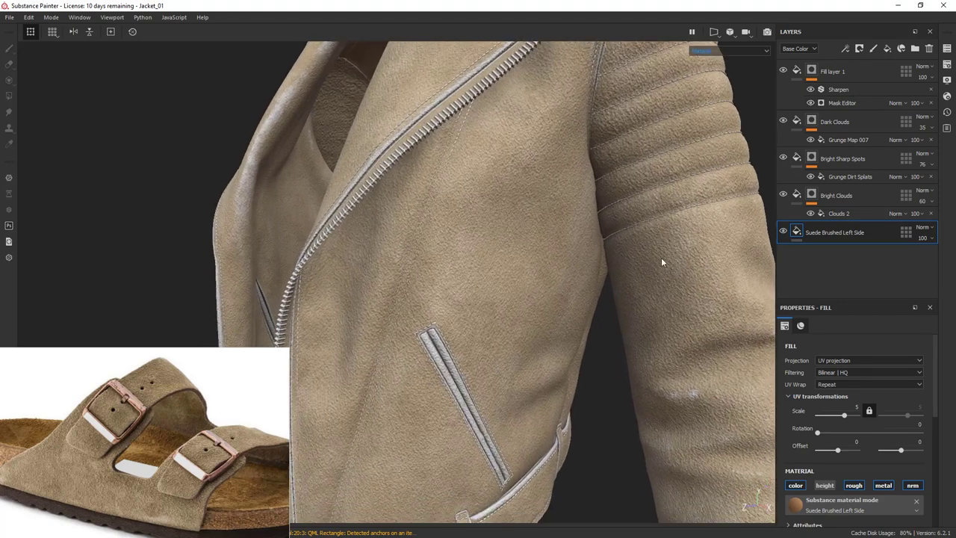
{"action": "left_click", "coordinate": [783, 232]}
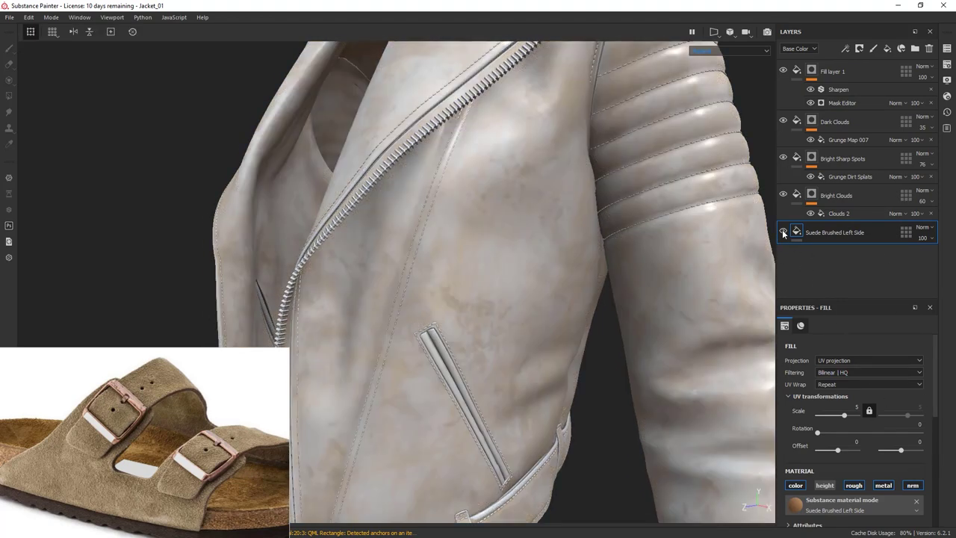
{"action": "left_click", "coordinate": [783, 232]}
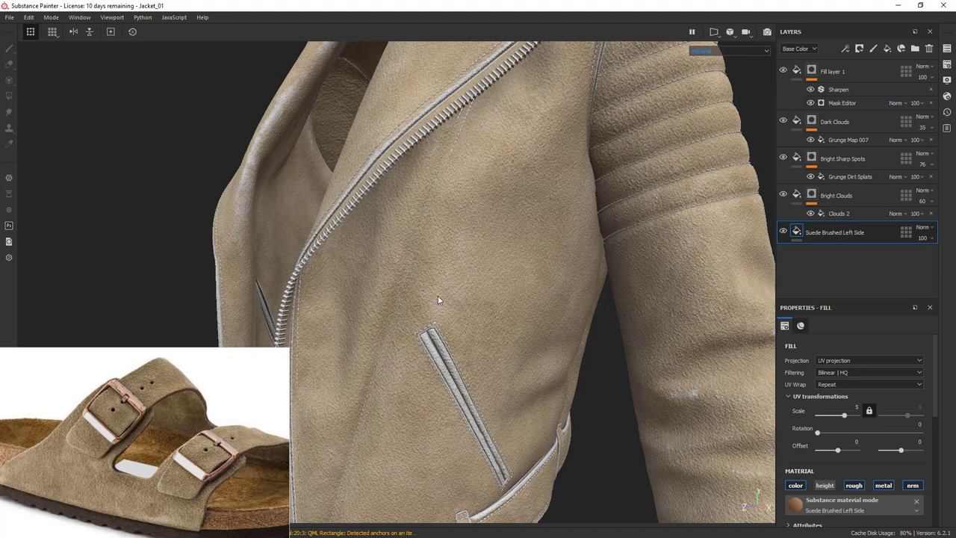
Add an anchor point to the Suede Brushed Left Side layer and display the mask of Fill layer 1.
{"action": "right_click", "coordinate": [829, 237]}
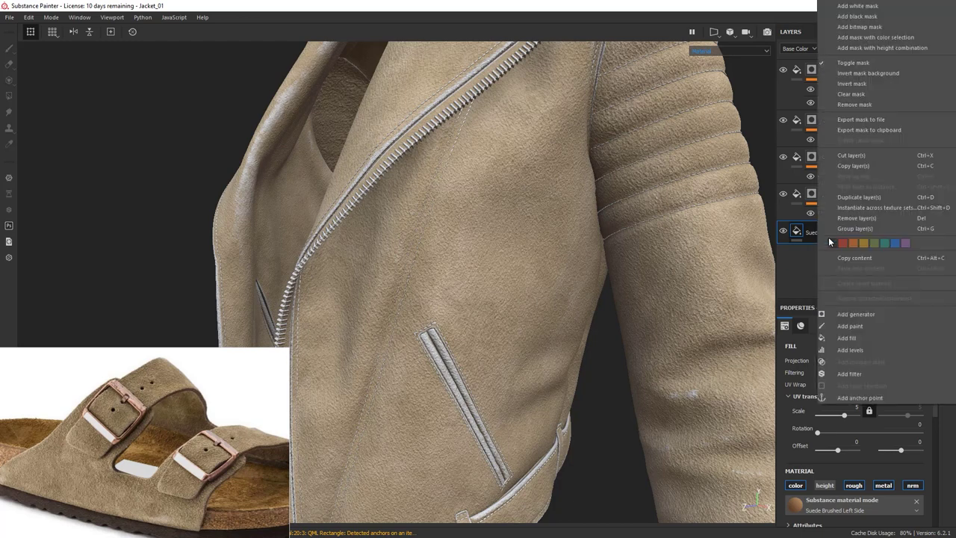
{"action": "left_click", "coordinate": [856, 399]}
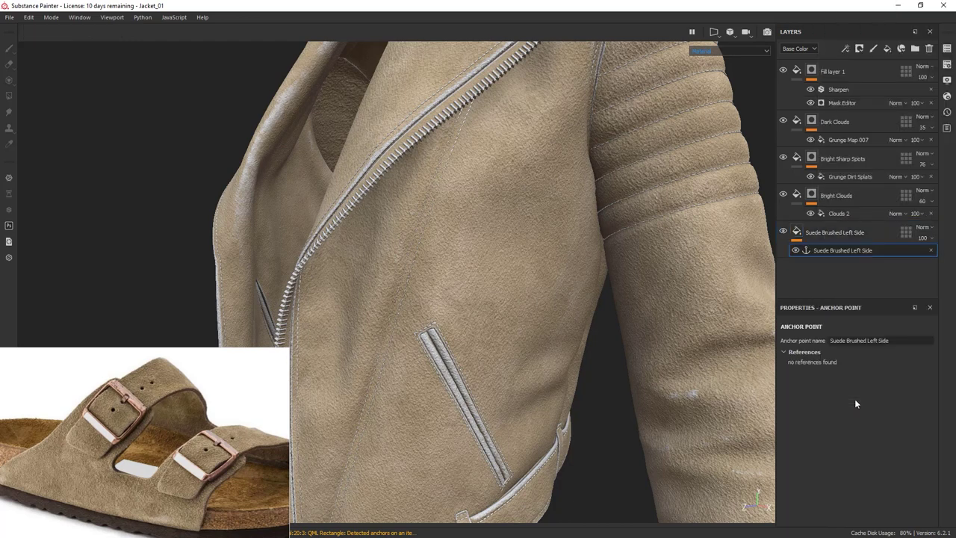
{"action": "left_click", "coordinate": [852, 69]}
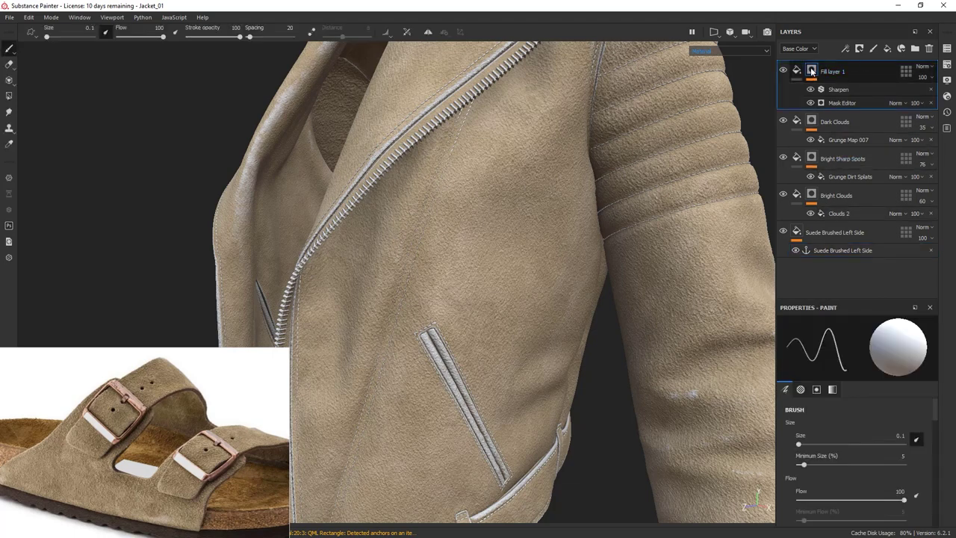
{"action": "left_click", "coordinate": [812, 71], "text": "alt"}
Enable Micro Height and Micro Normal in the Micro Details of Fill layer 1's Mask Editor.
{"action": "left_click", "coordinate": [844, 103]}
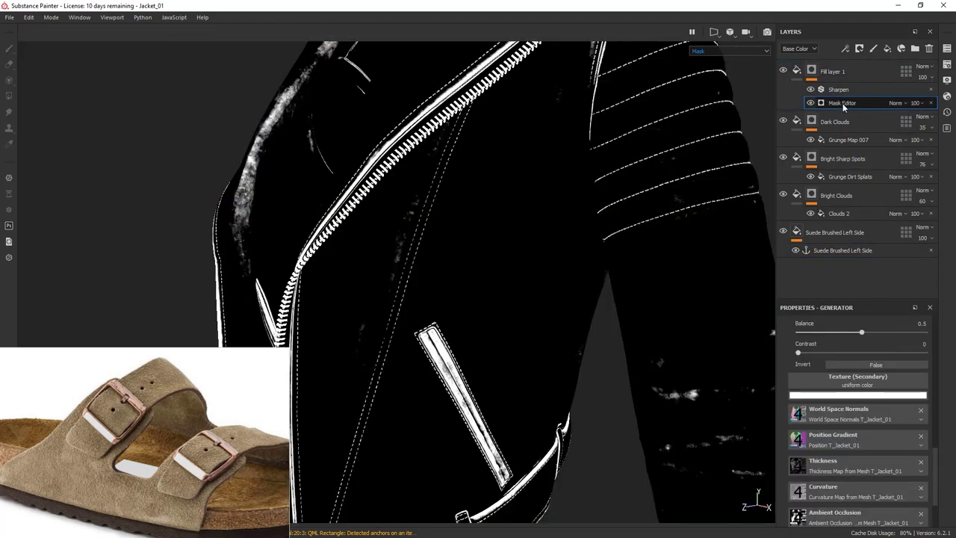
{"action": "scroll", "coordinate": [878, 425], "scroll_direction": "down", "scroll_amount": 5}
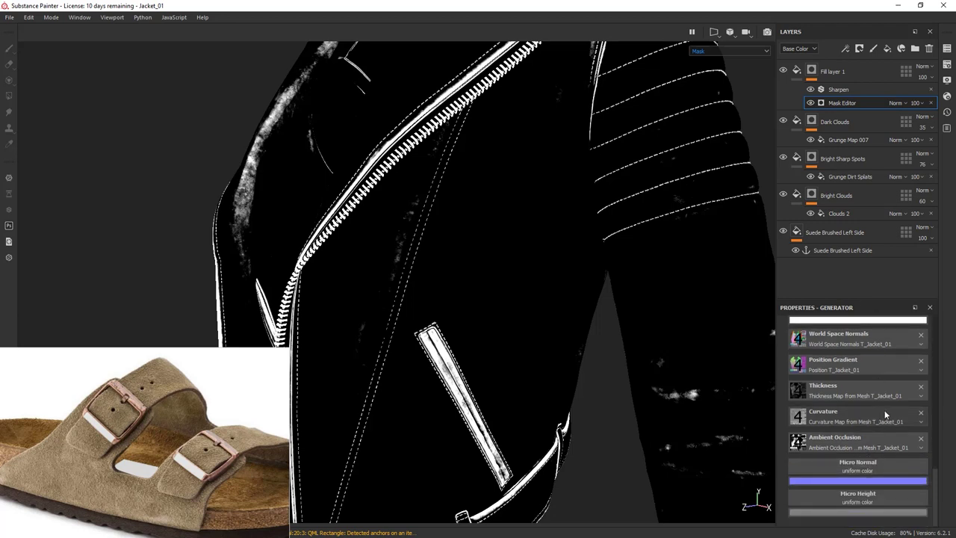
{"action": "scroll", "coordinate": [884, 418], "scroll_direction": "up", "scroll_amount": 5}
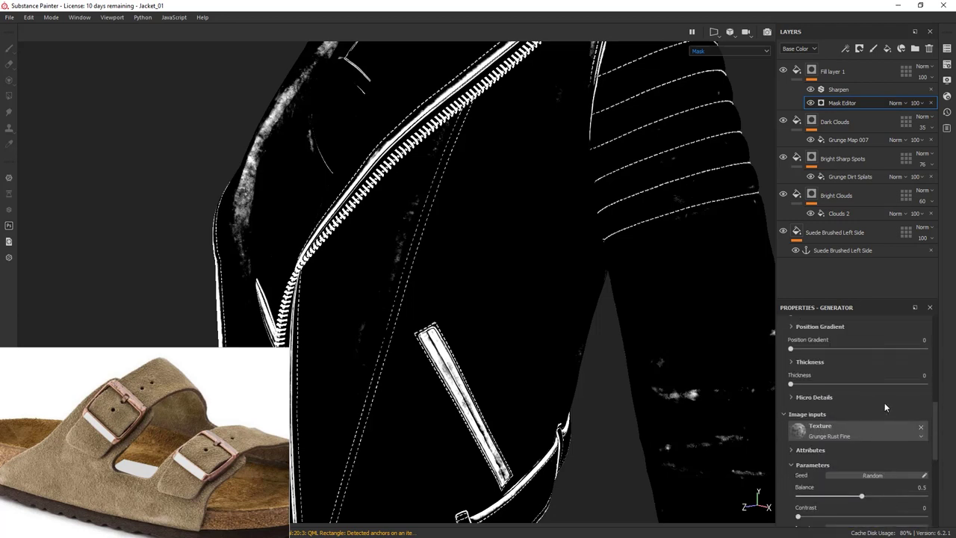
{"action": "scroll", "coordinate": [889, 387], "scroll_direction": "up", "scroll_amount": 5}
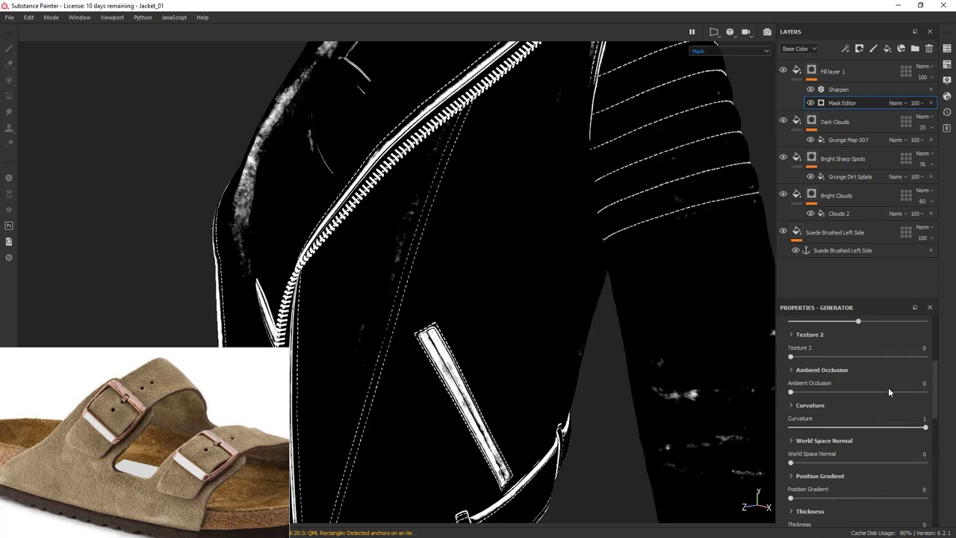
{"action": "scroll", "coordinate": [889, 387], "scroll_direction": "down", "scroll_amount": 5}
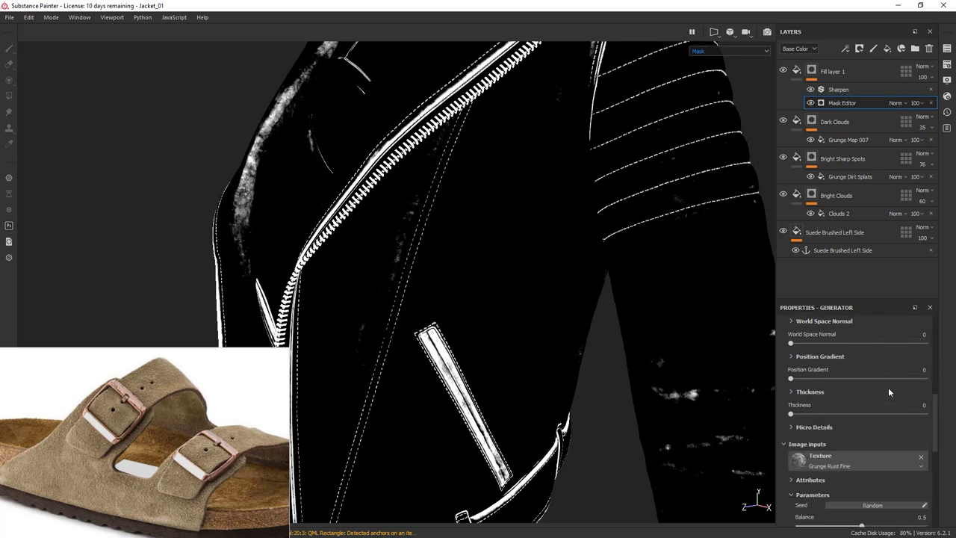
{"action": "left_click", "coordinate": [790, 428]}
{"action": "scroll", "coordinate": [895, 415], "scroll_direction": "down", "scroll_amount": 2}
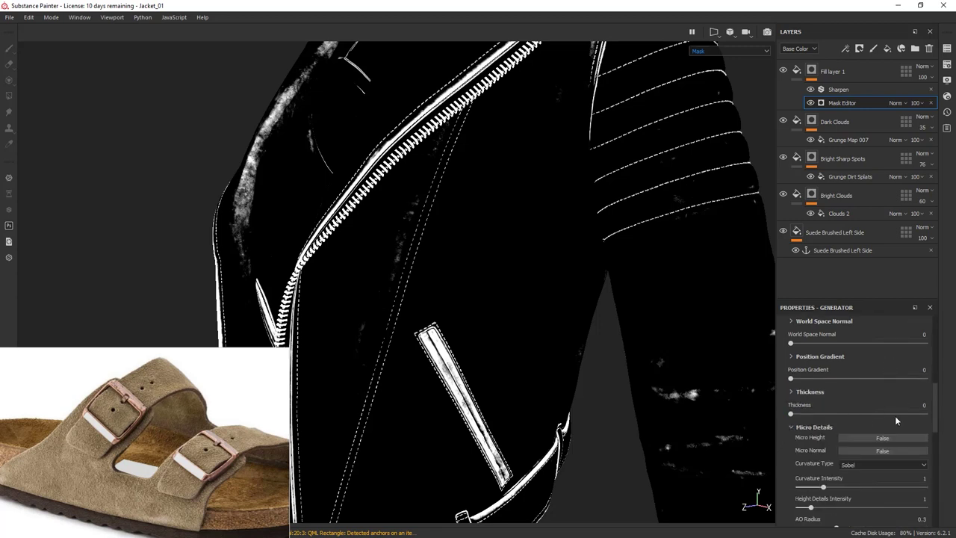
{"action": "left_click", "coordinate": [897, 377]}
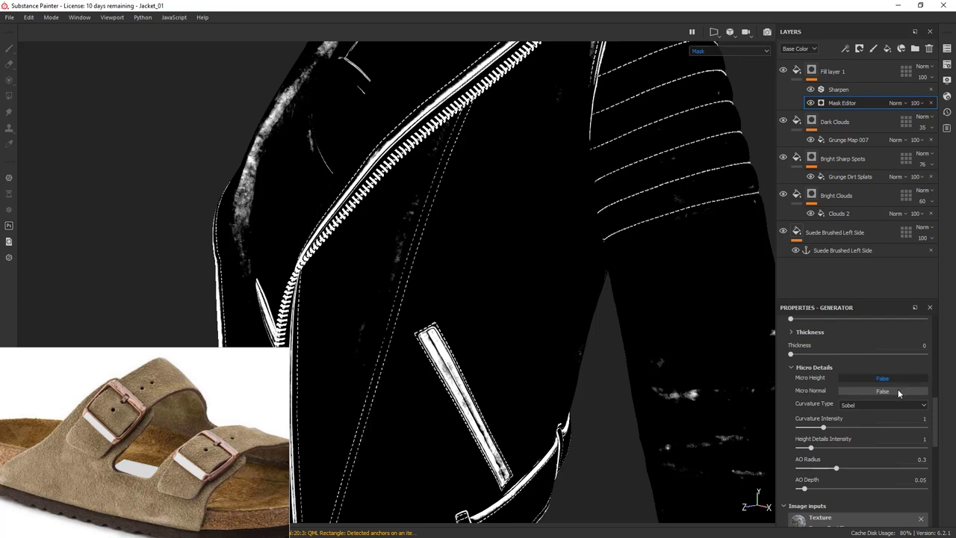
{"action": "left_click", "coordinate": [898, 391]}
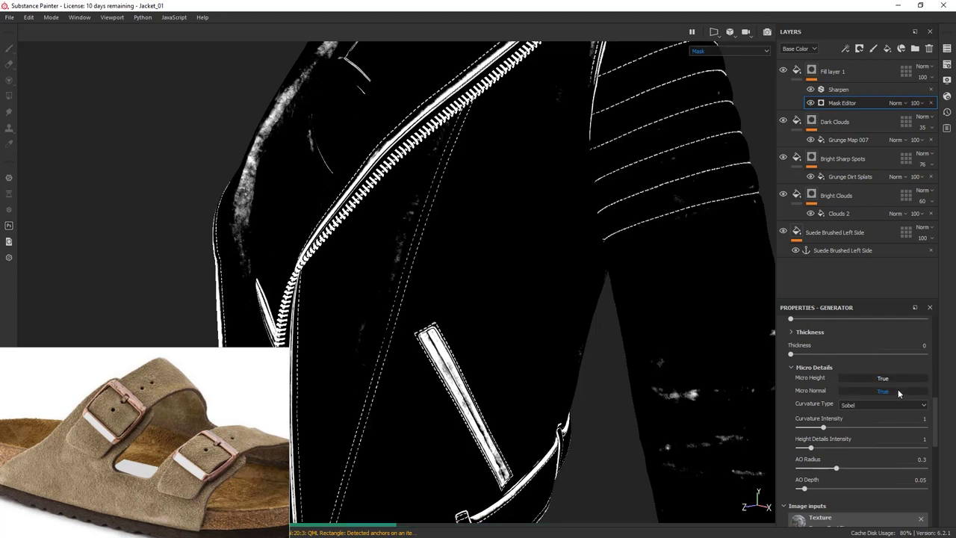
Assign the Suede Brushed Left Side anchor point to the Mask Editor's Micro Normal input and inspect the mask across the jacket.
{"action": "scroll", "coordinate": [908, 415], "scroll_direction": "down", "scroll_amount": 4}
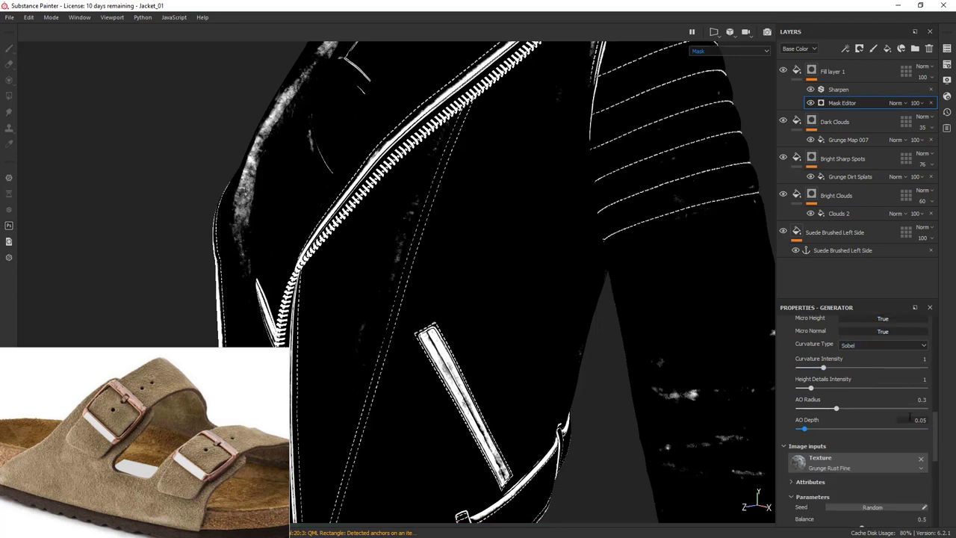
{"action": "scroll", "coordinate": [908, 414], "scroll_direction": "down", "scroll_amount": 4}
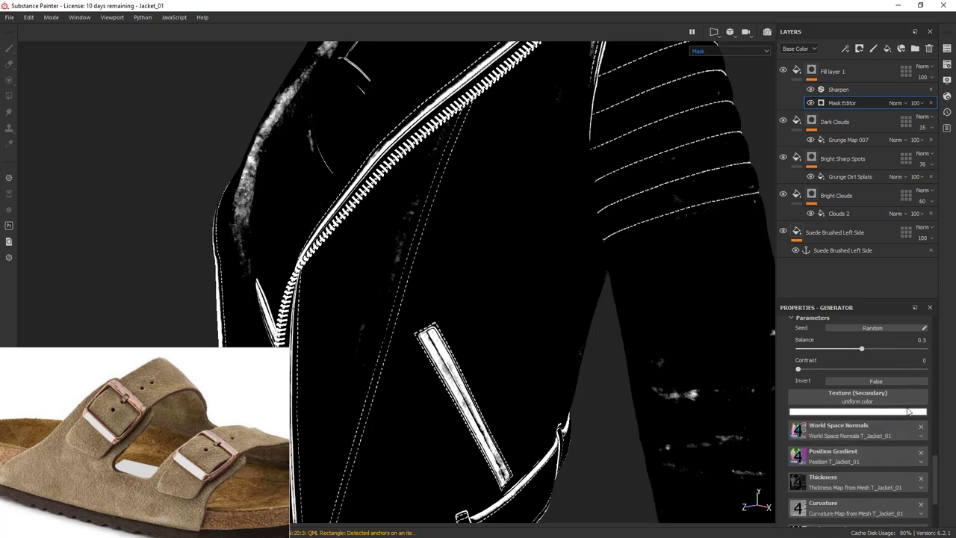
{"action": "scroll", "coordinate": [909, 411], "scroll_direction": "down", "scroll_amount": 3}
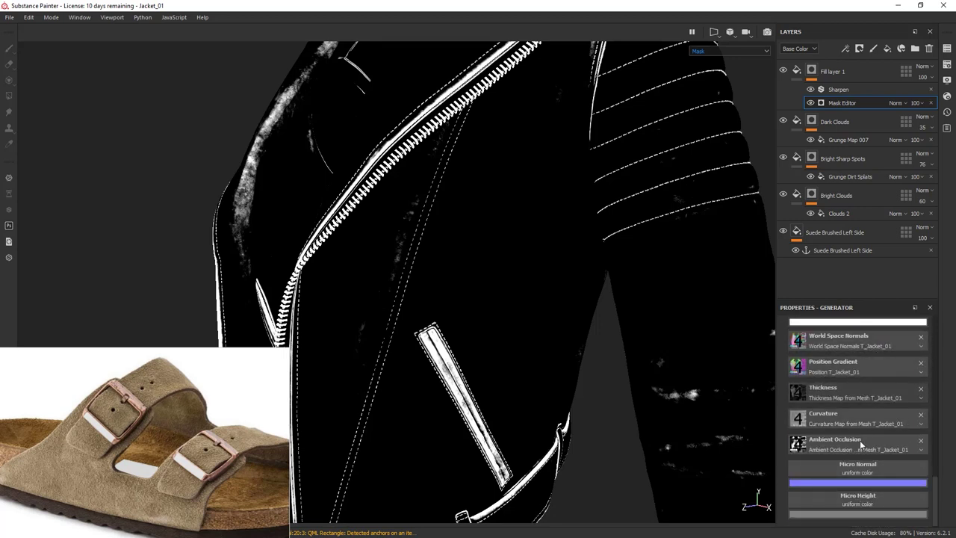
{"action": "left_click", "coordinate": [864, 472]}
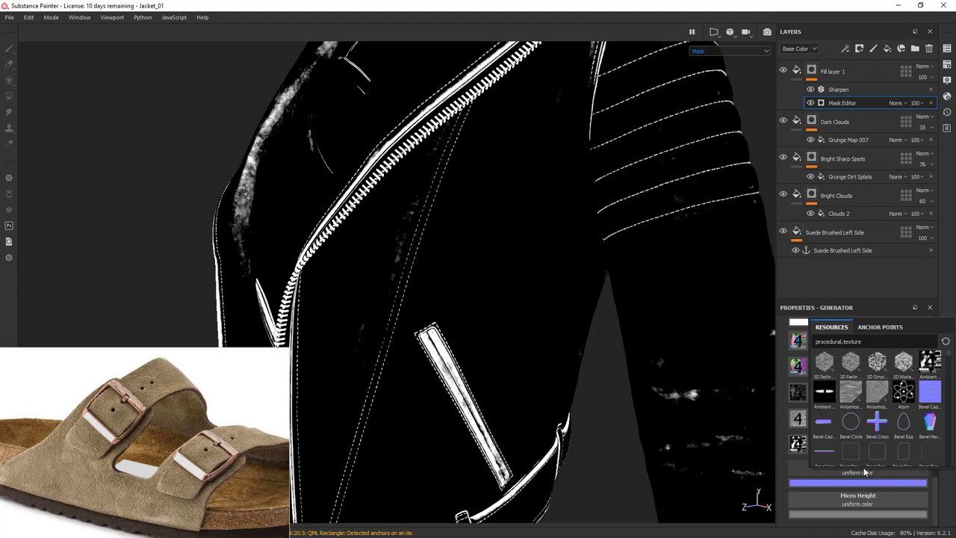
{"action": "left_click", "coordinate": [879, 327]}
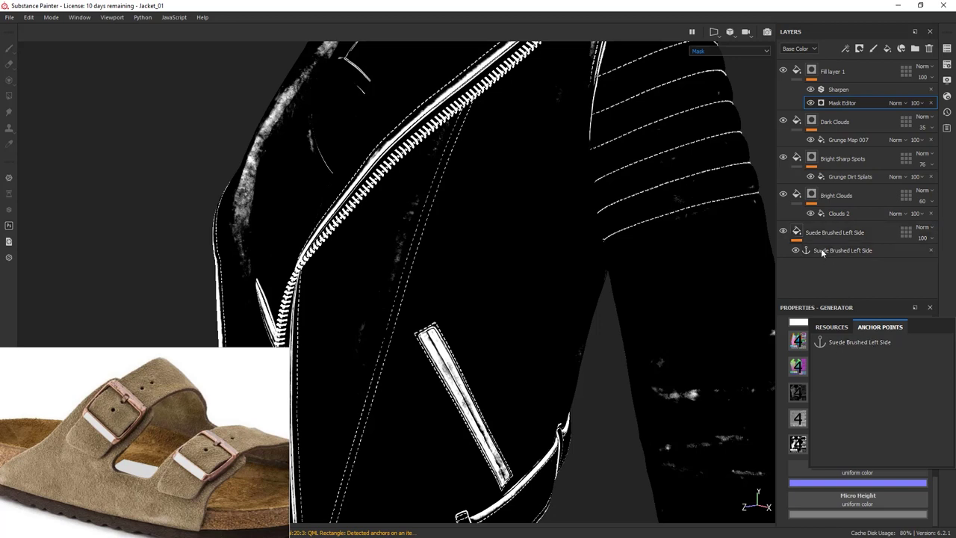
{"action": "left_click", "coordinate": [863, 341]}
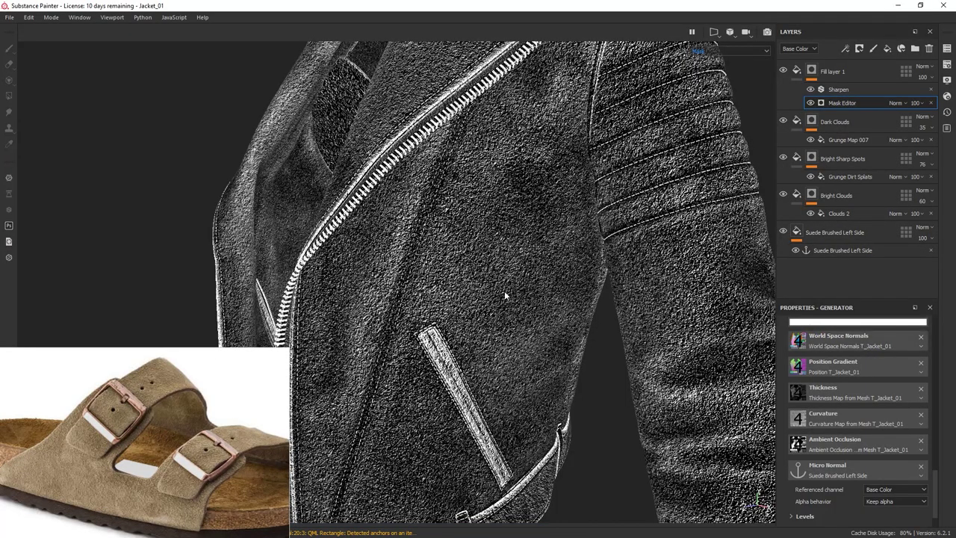
{"action": "right_click_drag", "start_coordinate": [505, 291], "coordinate": [572, 304], "text": "alt"}
{"action": "left_click_drag", "start_coordinate": [573, 304], "coordinate": [527, 261], "text": "alt"}
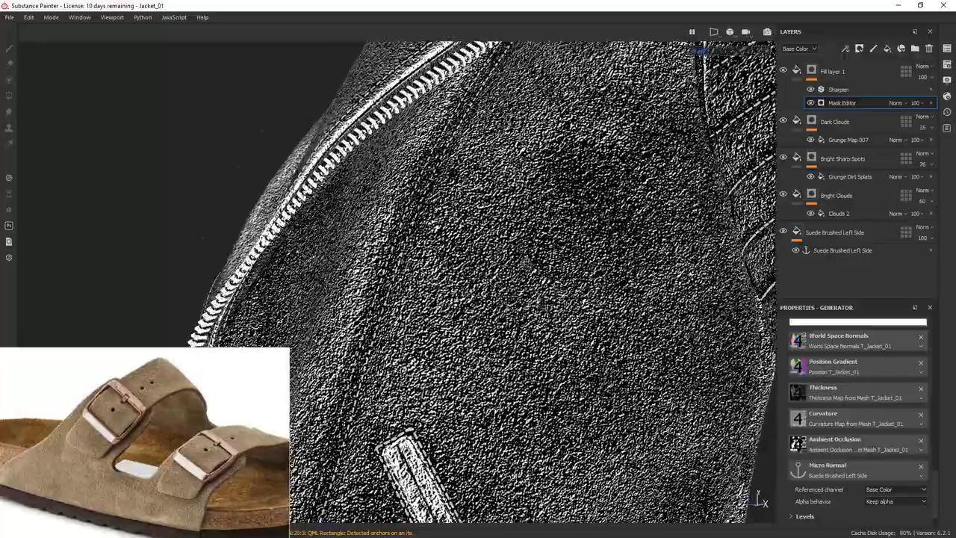
{"action": "scroll", "coordinate": [504, 296], "scroll_direction": "down", "scroll_amount": 6}
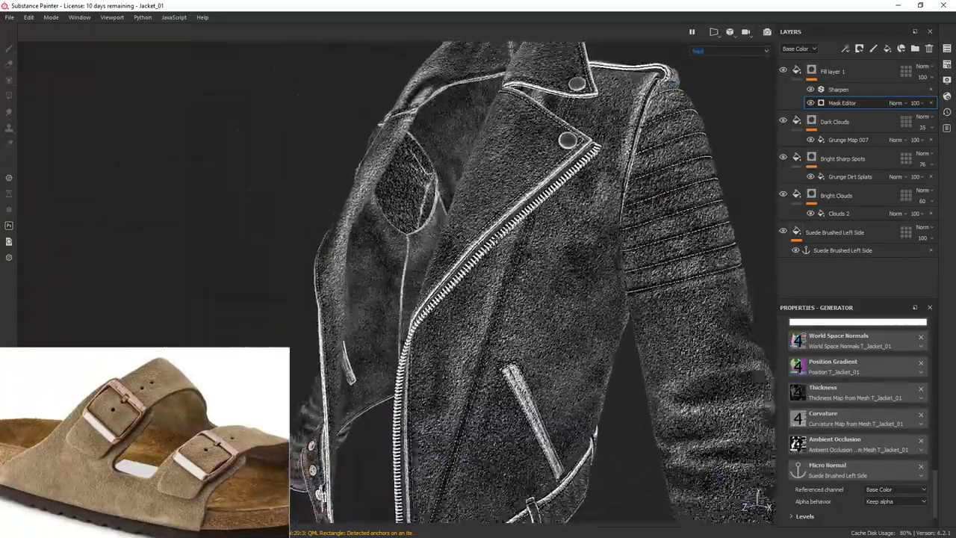
{"action": "scroll", "coordinate": [489, 224], "scroll_direction": "down", "scroll_amount": 5}
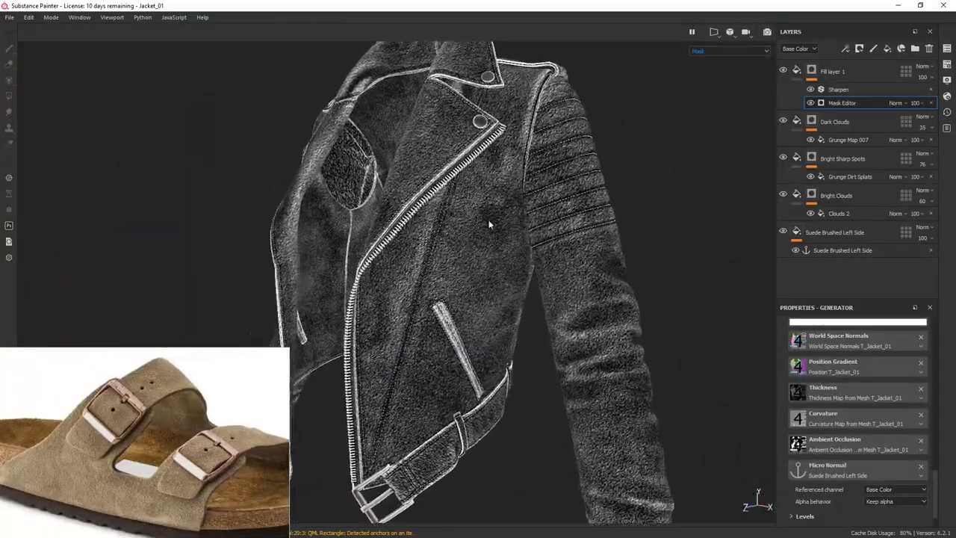
Set the base color of Fill layer 1 to the light beige sampled from the suede edge in the enlarged sandal reference.
{"action": "left_click", "coordinate": [861, 72]}
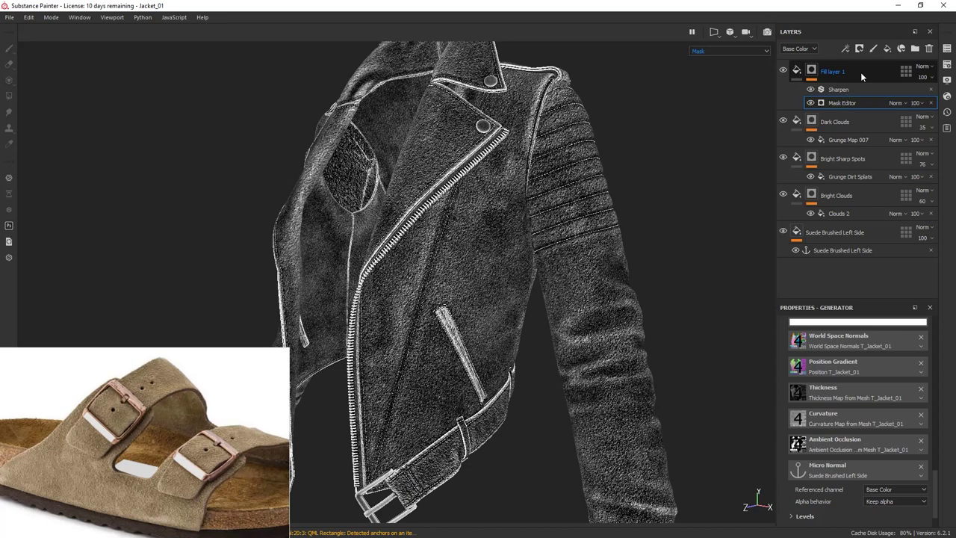
{"action": "left_click", "coordinate": [797, 71]}
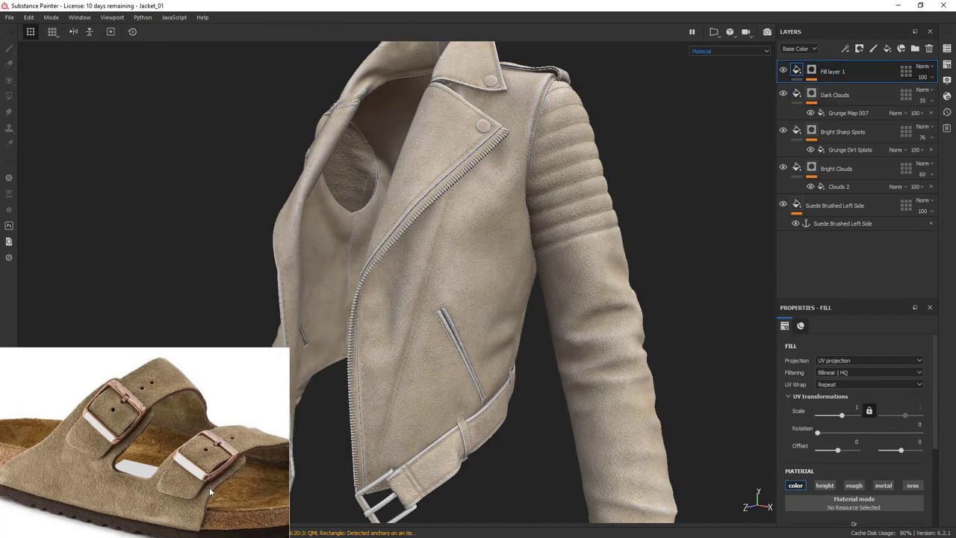
{"action": "mouse_move", "coordinate": [80, 487]}
{"action": "middle_mouse_down"}
{"action": "mouse_move", "coordinate": [86, 458]}
{"action": "mouse_move", "coordinate": [112, 456]}
{"action": "middle_mouse_up"}
{"action": "scroll", "coordinate": [65, 440], "scroll_direction": "up", "scroll_amount": 6}
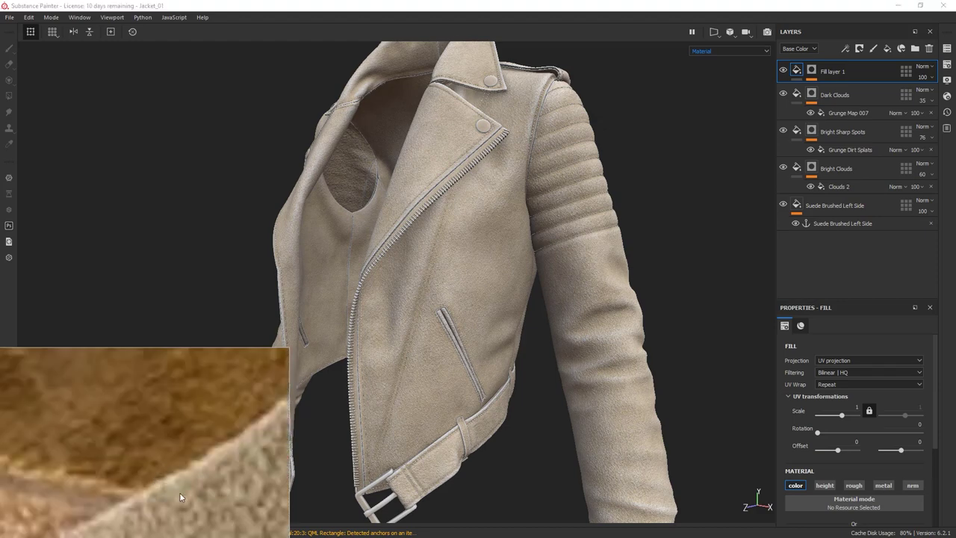
{"action": "middle_click_drag", "start_coordinate": [179, 492], "coordinate": [128, 434]}
{"action": "scroll", "coordinate": [130, 433], "scroll_direction": "up", "scroll_amount": 2}
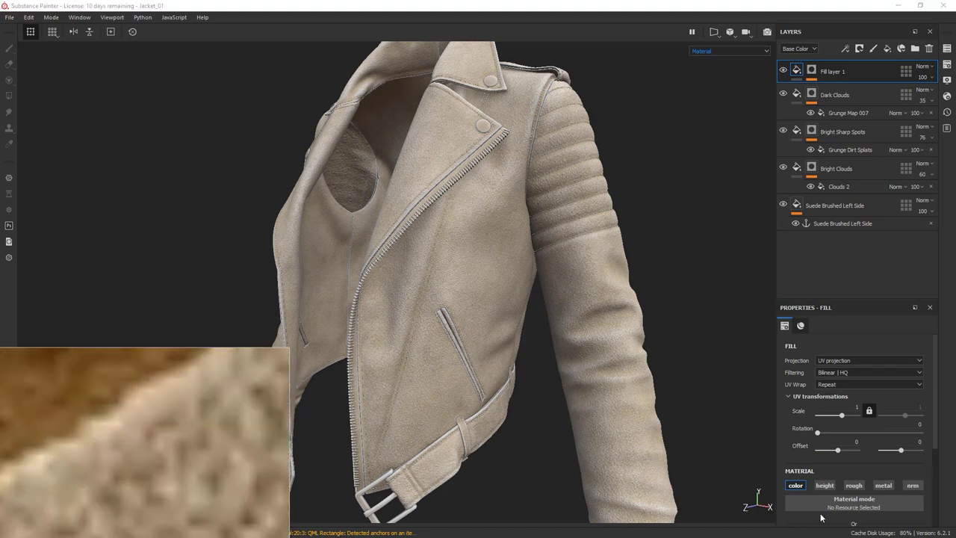
{"action": "scroll", "coordinate": [871, 474], "scroll_direction": "down", "scroll_amount": 2}
{"action": "left_click", "coordinate": [867, 464]}
{"action": "left_click", "coordinate": [864, 349]}
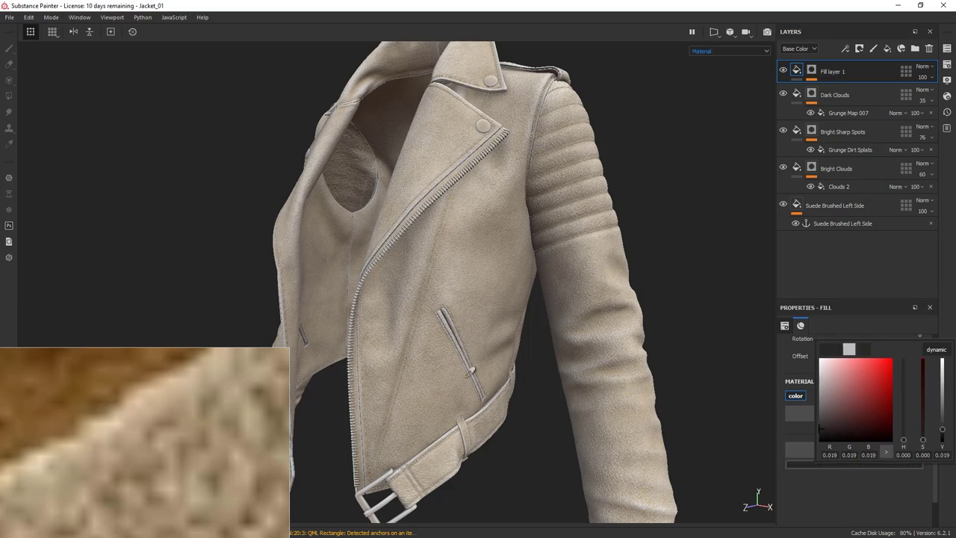
{"action": "left_click", "coordinate": [156, 390]}
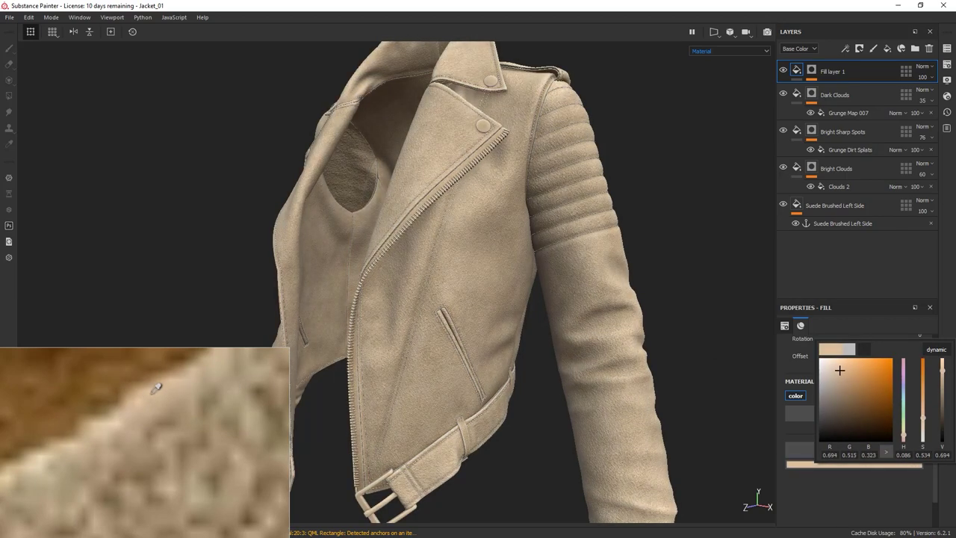
{"action": "left_click", "coordinate": [121, 417]}
{"action": "left_click", "coordinate": [630, 270]}
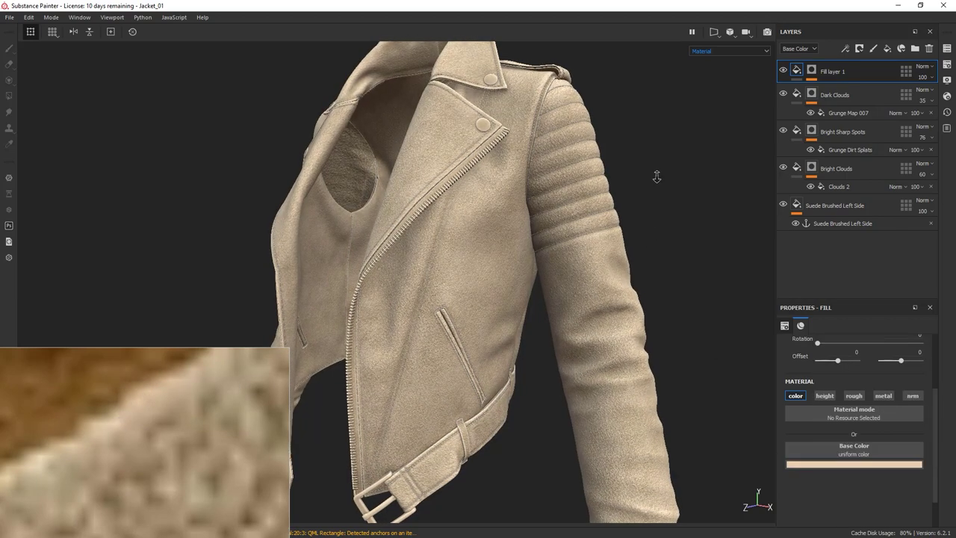
Reduce the opacity of Fill layer 1 to 30 and review the jacket's front, collar and sleeve.
{"action": "left_click_drag", "start_coordinate": [947, 98], "coordinate": [919, 96]}
{"action": "left_click", "coordinate": [922, 78]}
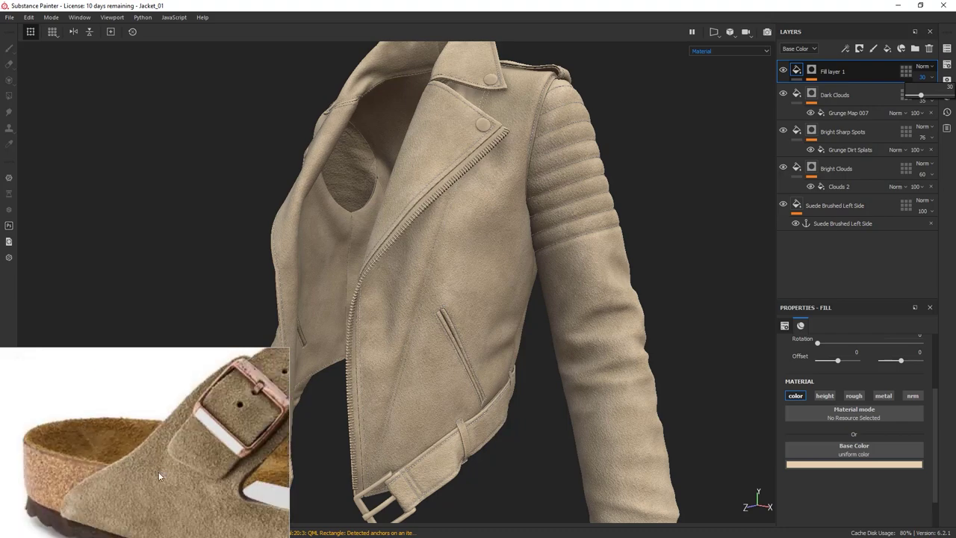
{"action": "left_click_drag", "start_coordinate": [377, 265], "coordinate": [525, 219], "text": "alt"}
{"action": "scroll", "coordinate": [502, 292], "scroll_direction": "down", "scroll_amount": 2}
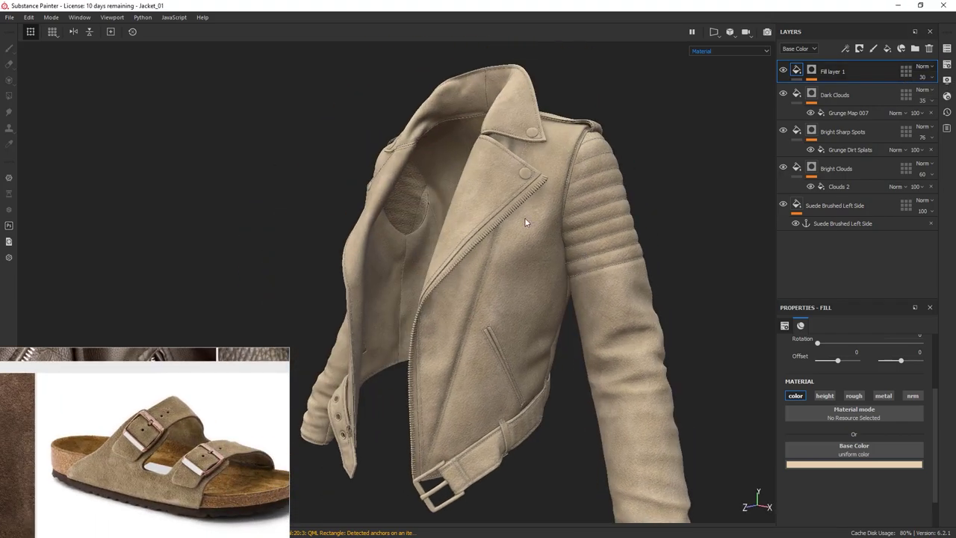
{"action": "right_click_drag", "start_coordinate": [525, 219], "coordinate": [615, 307], "text": "alt"}
{"action": "left_click_drag", "start_coordinate": [615, 307], "coordinate": [563, 249], "text": "alt"}
{"action": "middle_click_drag", "start_coordinate": [563, 249], "coordinate": [537, 222], "text": "alt"}
{"action": "left_click_drag", "start_coordinate": [537, 222], "coordinate": [512, 241], "text": "alt"}
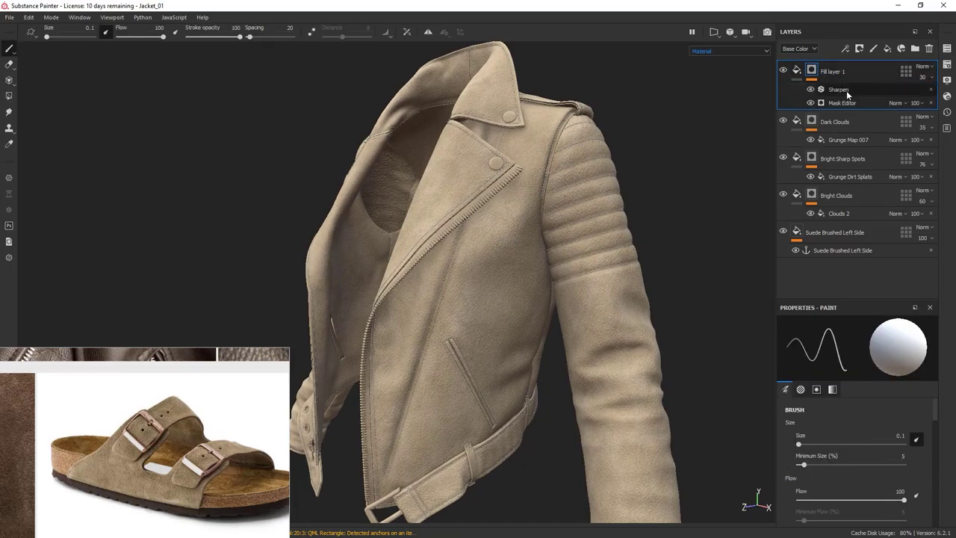
Display Fill layer 1's mask up close and reduce its Mask Editor Global Balance to 0.06.
{"action": "left_click", "coordinate": [846, 102]}
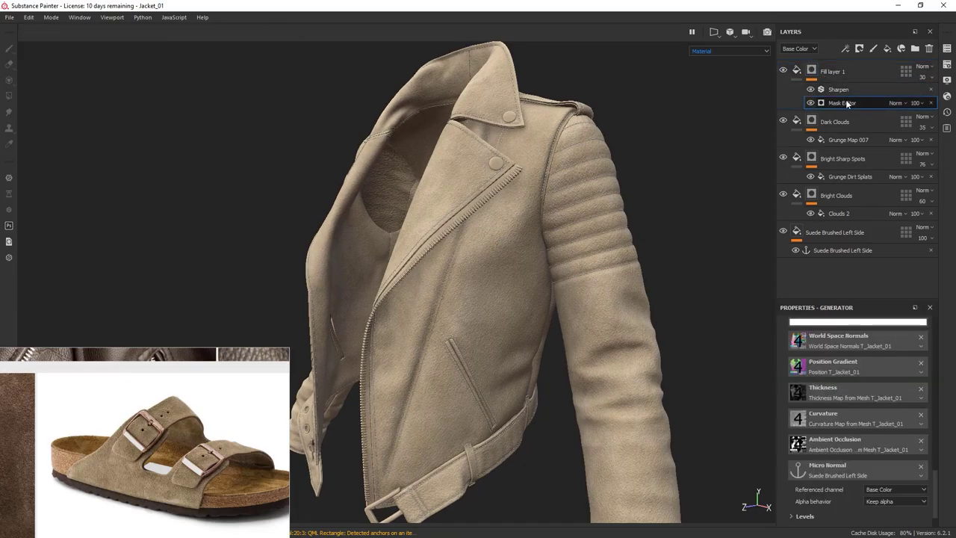
{"action": "left_click", "coordinate": [812, 70], "text": "alt"}
{"action": "scroll", "coordinate": [448, 224], "scroll_direction": "up", "scroll_amount": 10}
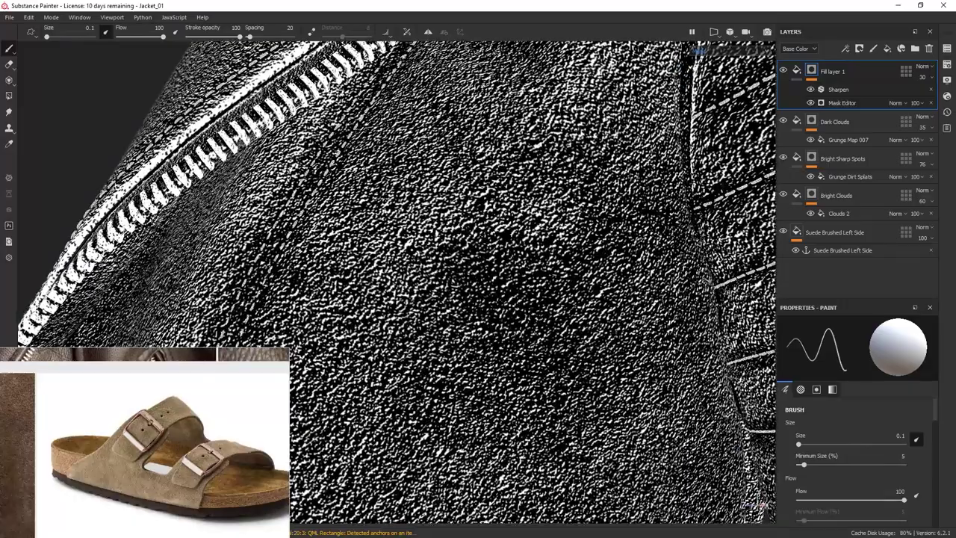
{"action": "left_click_drag", "start_coordinate": [516, 325], "coordinate": [464, 323], "text": "alt"}
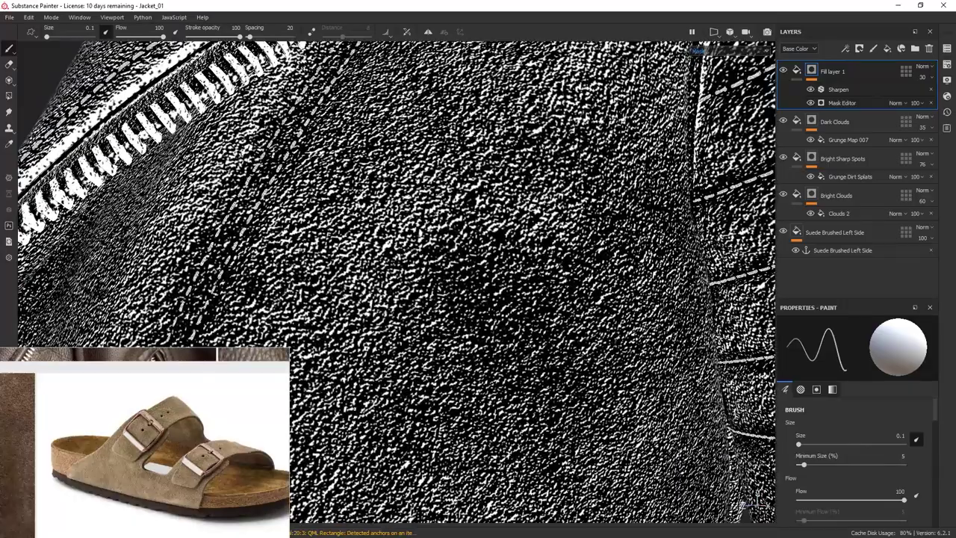
{"action": "left_click", "coordinate": [855, 102]}
{"action": "scroll", "coordinate": [866, 385], "scroll_direction": "down", "scroll_amount": 5}
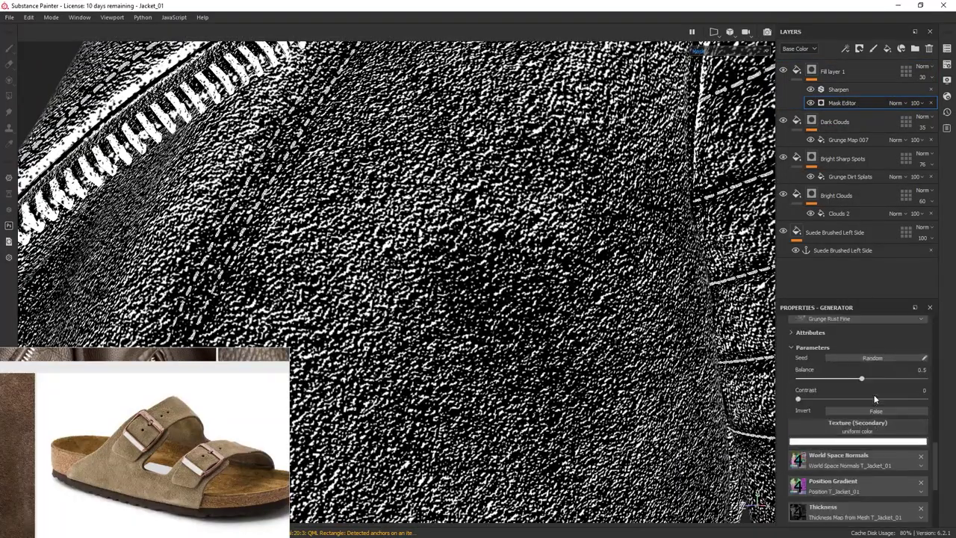
{"action": "scroll", "coordinate": [879, 403], "scroll_direction": "up", "scroll_amount": 5}
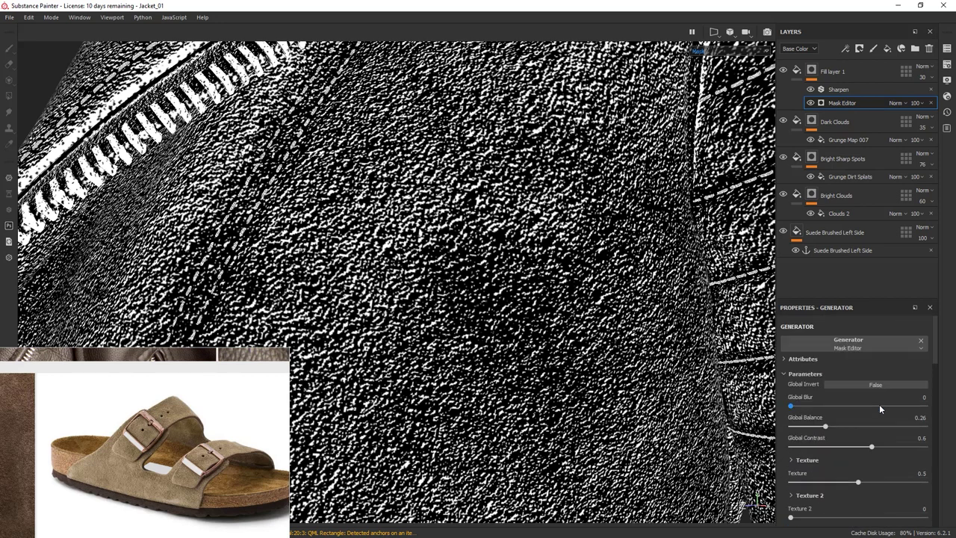
{"action": "left_click_drag", "start_coordinate": [827, 429], "coordinate": [801, 430]}
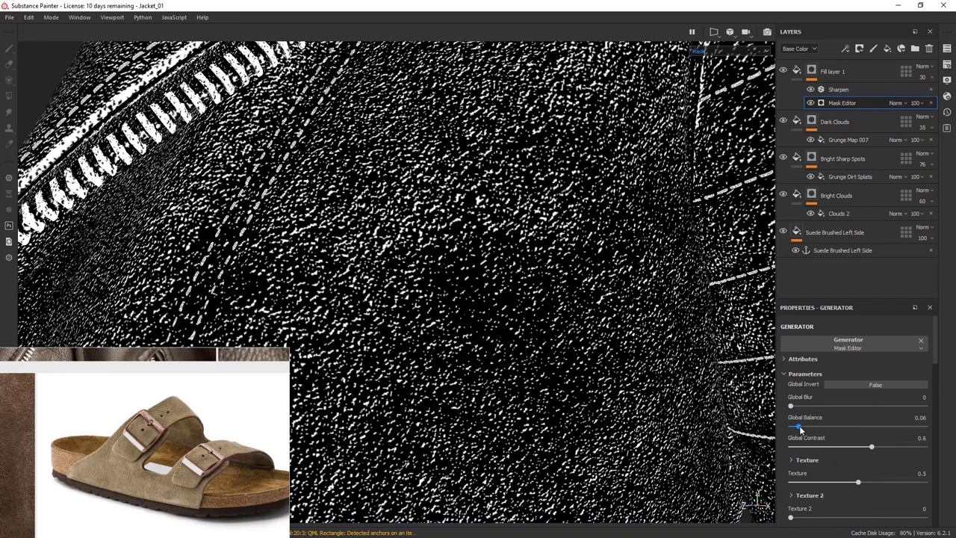
Return to the material view and compare the jacket's front with and without Fill layer 1.
{"action": "left_click", "coordinate": [797, 71]}
{"action": "right_click_drag", "start_coordinate": [563, 303], "coordinate": [363, 229], "text": "alt"}
{"action": "left_click_drag", "start_coordinate": [363, 228], "coordinate": [504, 269], "text": "alt"}
{"action": "middle_click_drag", "start_coordinate": [503, 269], "coordinate": [457, 234], "text": "alt"}
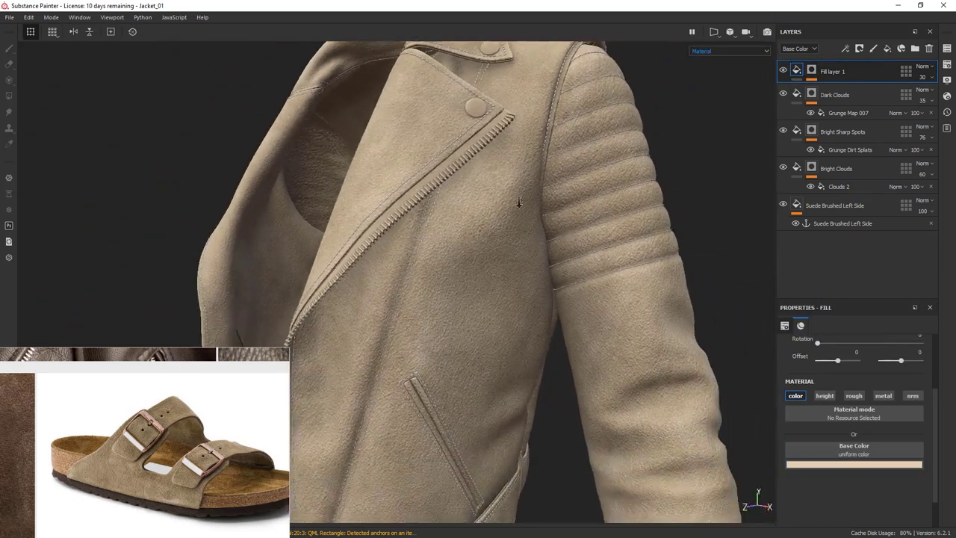
{"action": "left_click_drag", "start_coordinate": [519, 202], "coordinate": [516, 214], "text": "alt"}
{"action": "left_click", "coordinate": [784, 71]}
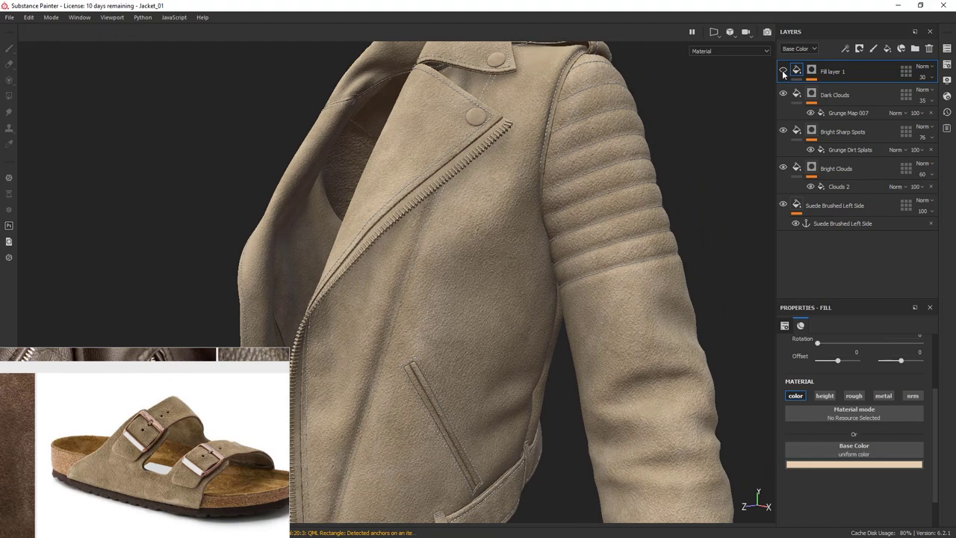
{"action": "left_click", "coordinate": [783, 71]}
{"action": "left_click", "coordinate": [783, 72]}
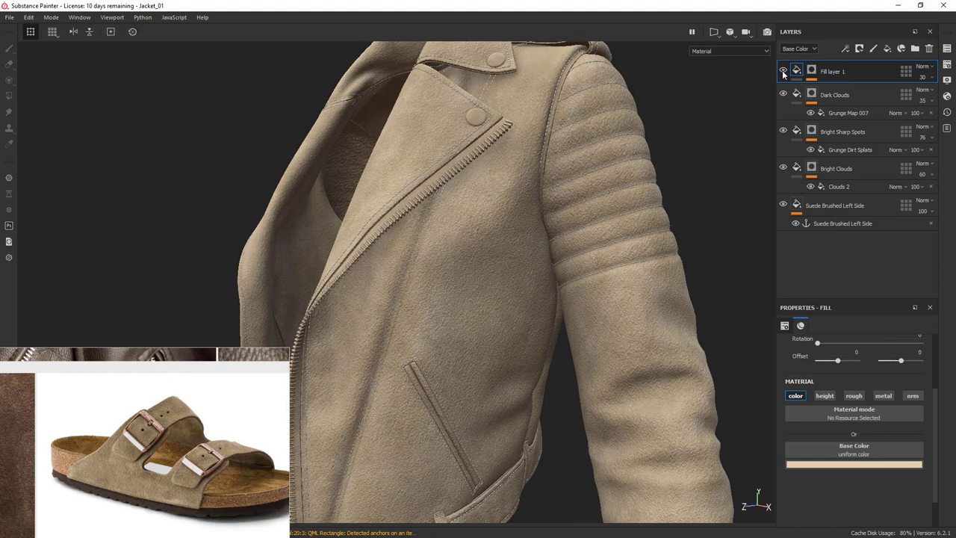
{"action": "left_click", "coordinate": [783, 71]}
Adjust the base color of Fill layer 1 to a brighter, slightly more saturated beige.
{"action": "scroll", "coordinate": [535, 276], "scroll_direction": "up", "scroll_amount": 3}
{"action": "left_click_drag", "start_coordinate": [522, 285], "coordinate": [516, 318], "text": "alt"}
{"action": "right_click_drag", "start_coordinate": [516, 318], "coordinate": [579, 311], "text": "shift"}
{"action": "mouse_move", "coordinate": [580, 311]}
{"action": "left_mouse_down", "text": "alt"}
{"action": "mouse_move", "coordinate": [608, 321]}
{"action": "mouse_move", "coordinate": [591, 324]}
{"action": "mouse_move", "coordinate": [582, 342]}
{"action": "mouse_move", "coordinate": [621, 344]}
{"action": "left_mouse_up", "text": "alt"}
{"action": "left_click", "coordinate": [866, 466]}
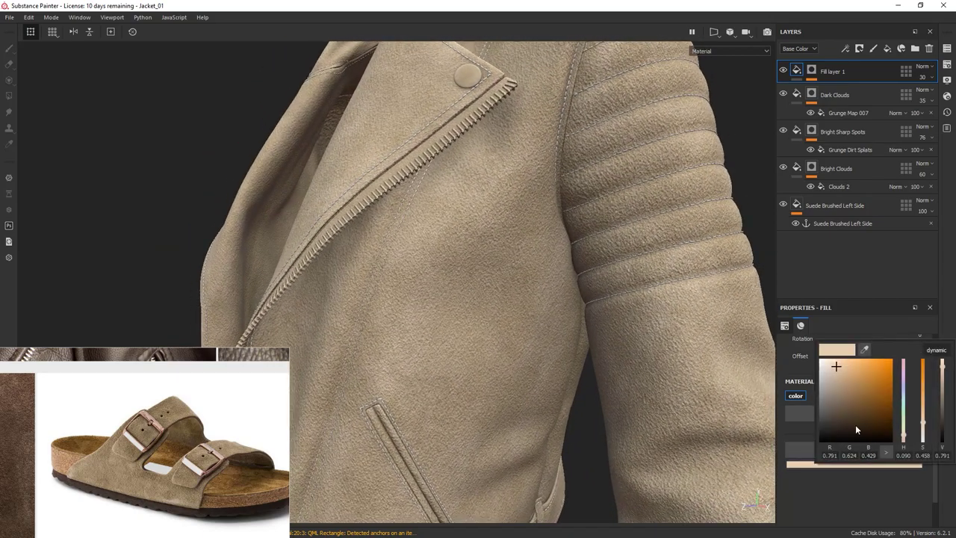
{"action": "left_click", "coordinate": [943, 365]}
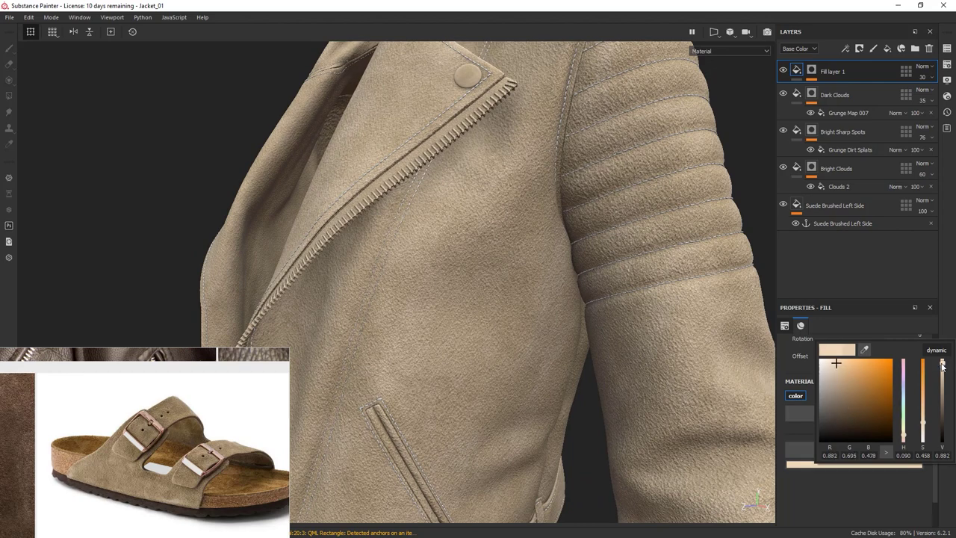
{"action": "left_click", "coordinate": [861, 378]}
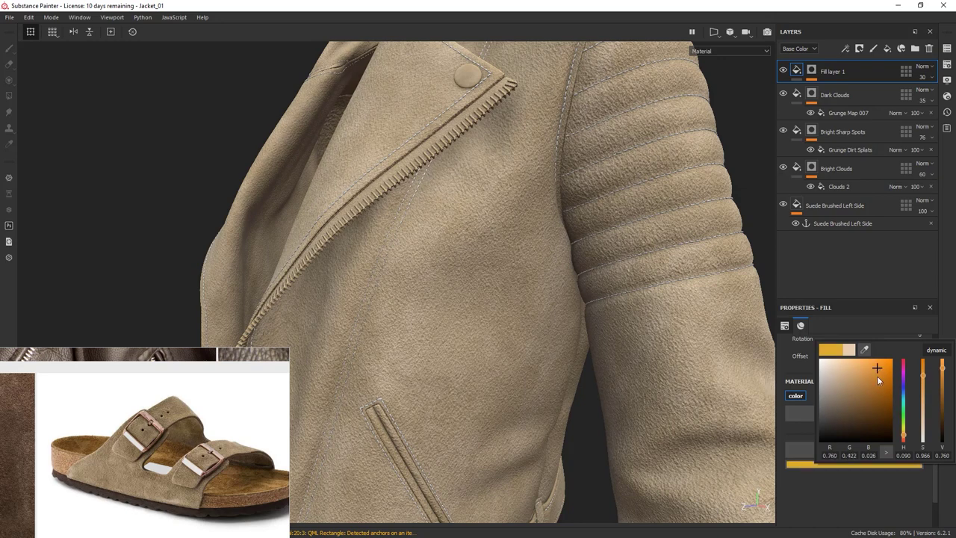
{"action": "left_click", "coordinate": [843, 369]}
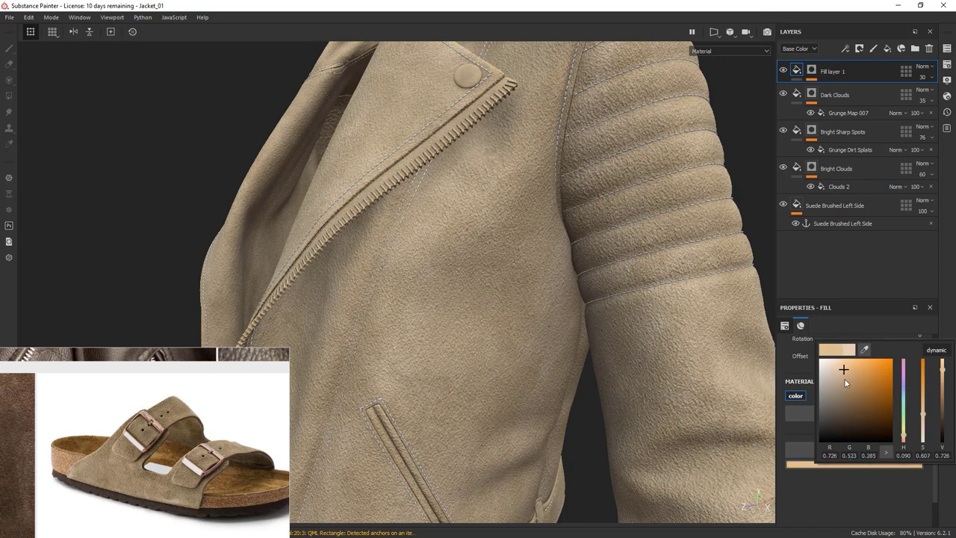
{"action": "left_click", "coordinate": [838, 369]}
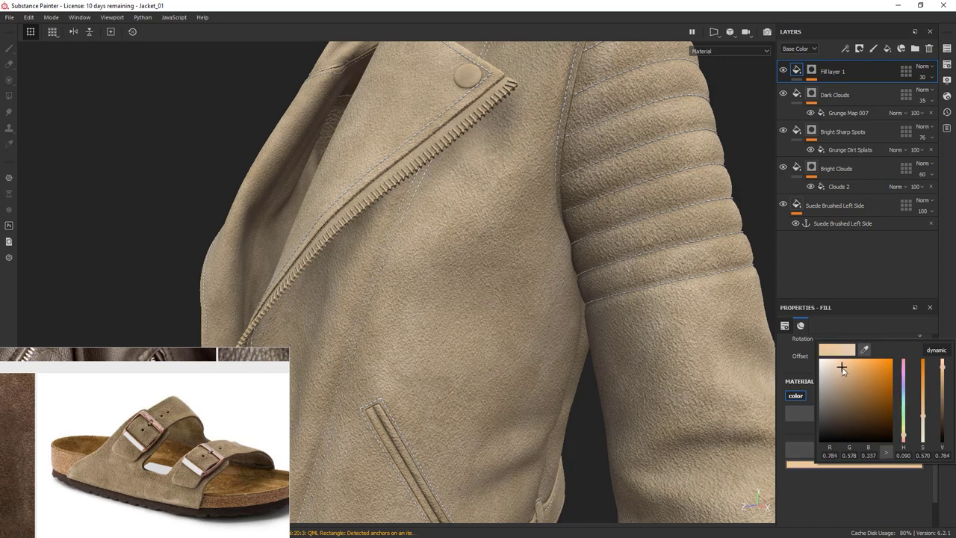
Raise the opacity of Fill layer 1 to 72 and check the effect on the jacket's front and sleeve.
{"action": "left_click", "coordinate": [925, 77]}
{"action": "left_click_drag", "start_coordinate": [923, 95], "coordinate": [940, 96]}
{"action": "left_click_drag", "start_coordinate": [540, 333], "coordinate": [631, 333], "text": "alt"}
{"action": "right_click_drag", "start_coordinate": [631, 332], "coordinate": [494, 228], "text": "alt"}
{"action": "scroll", "coordinate": [550, 270], "scroll_direction": "up", "scroll_amount": 5}
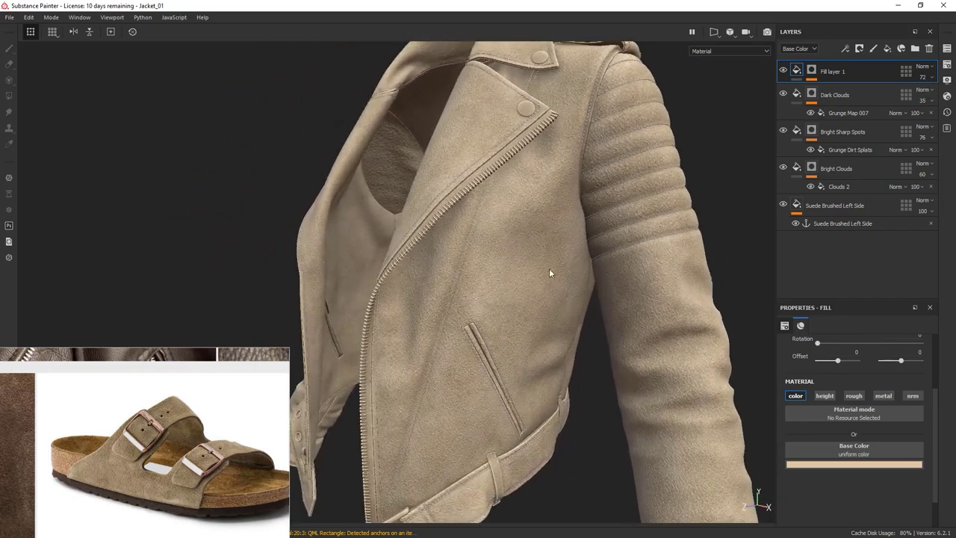
Lower the saturation of Fill layer 1's base color to a paler beige and review the whole jacket.
{"action": "left_click", "coordinate": [818, 463]}
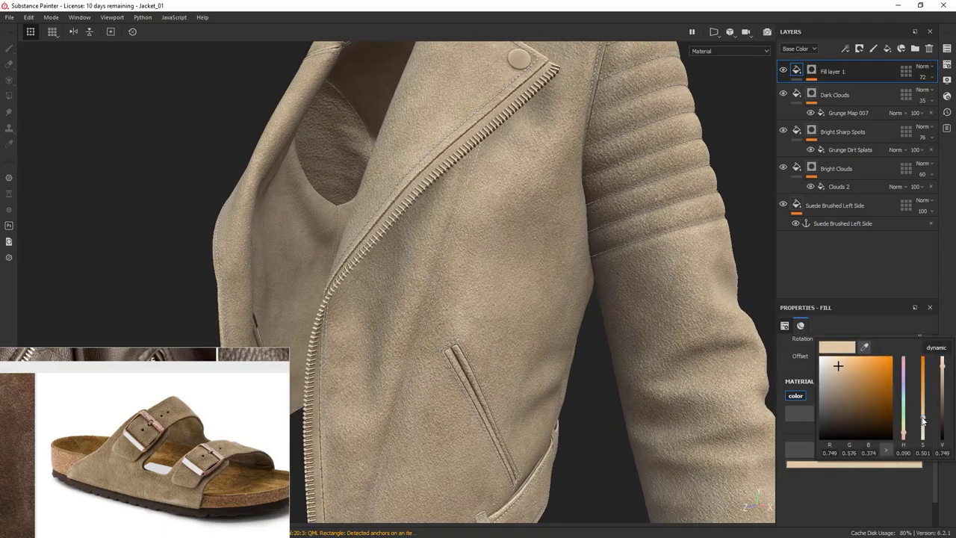
{"action": "left_click_drag", "start_coordinate": [923, 418], "coordinate": [923, 424]}
{"action": "right_click_drag", "start_coordinate": [669, 342], "coordinate": [538, 288], "text": "alt"}
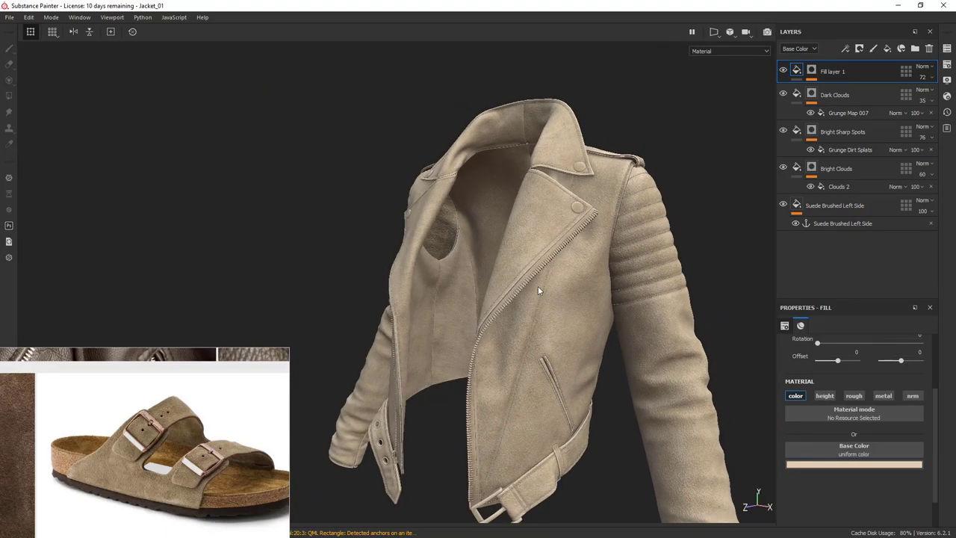
{"action": "left_click_drag", "start_coordinate": [538, 288], "coordinate": [504, 279], "text": "alt"}
{"action": "right_click_drag", "start_coordinate": [505, 279], "coordinate": [594, 361], "text": "alt"}
{"action": "middle_click_drag", "start_coordinate": [595, 361], "coordinate": [512, 312], "text": "alt"}
{"action": "right_click_drag", "start_coordinate": [513, 311], "coordinate": [612, 348], "text": "shift"}
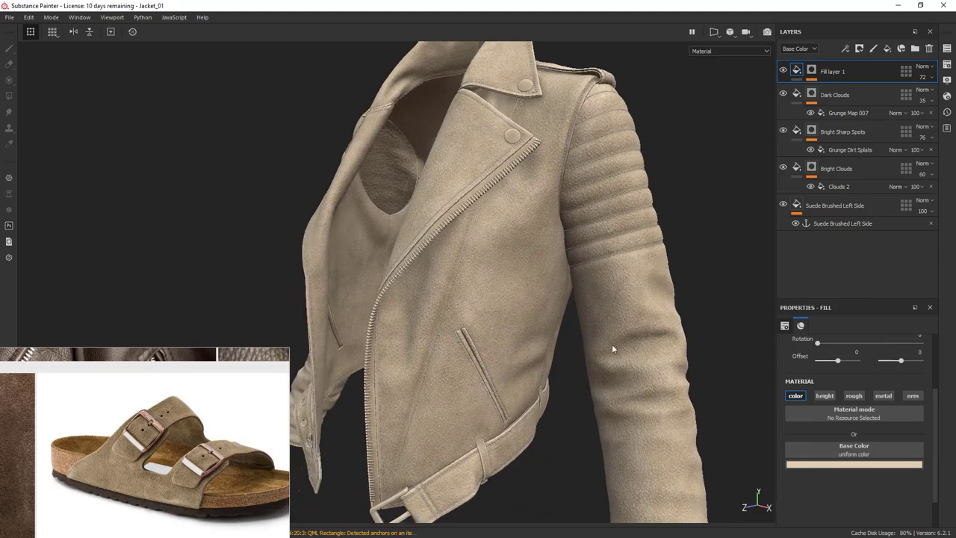
Set the opacity of Fill layer 1 to 65 and check the jacket from a distance.
{"action": "left_click", "coordinate": [926, 77]}
{"action": "left_click_drag", "start_coordinate": [943, 97], "coordinate": [937, 97]}
{"action": "right_click_drag", "start_coordinate": [580, 287], "coordinate": [470, 296], "text": "alt"}
{"action": "left_click_drag", "start_coordinate": [470, 295], "coordinate": [525, 289], "text": "alt"}
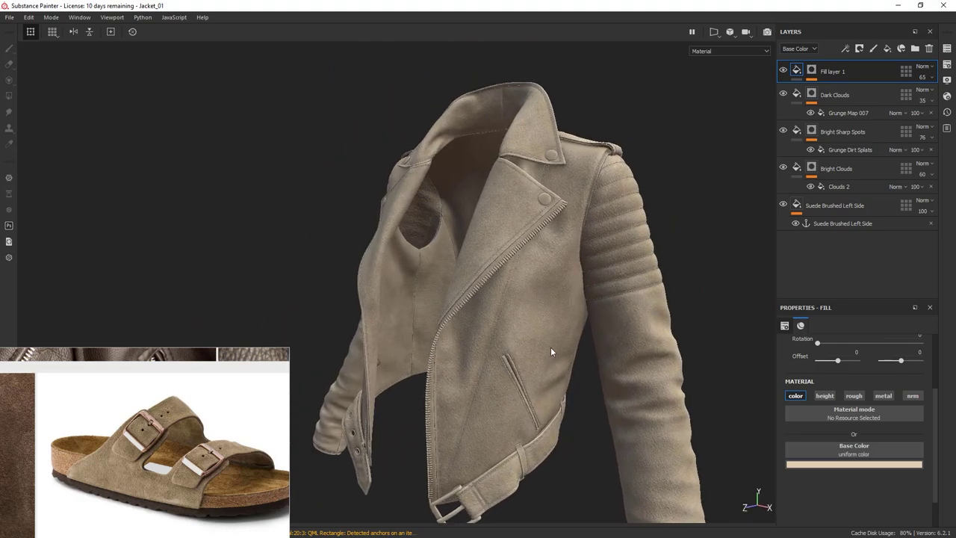
Rename Fill layer 1 as Fiber Highlights.
{"action": "double_click", "coordinate": [847, 71]}
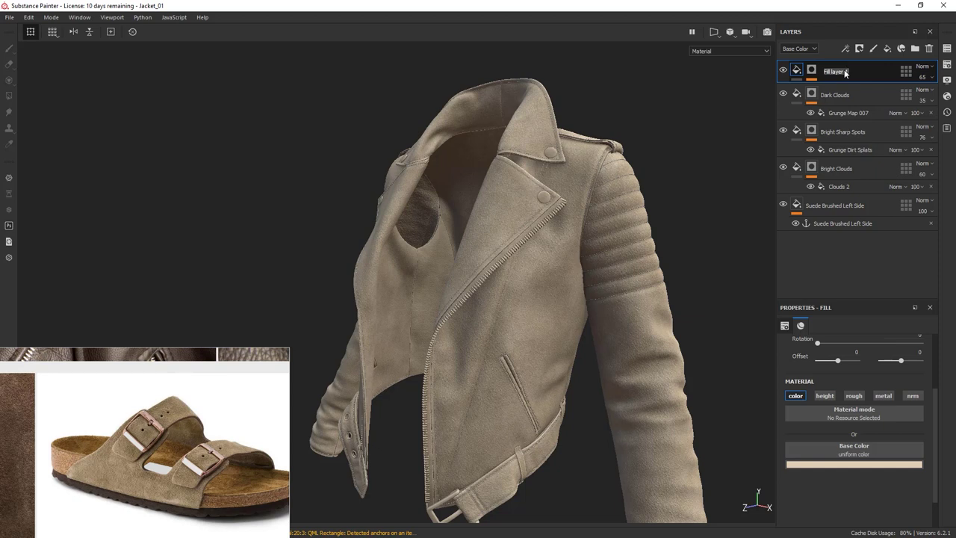
{"action": "type", "text": "Fiber Highlights"}
{"action": "key", "text": "Return"}
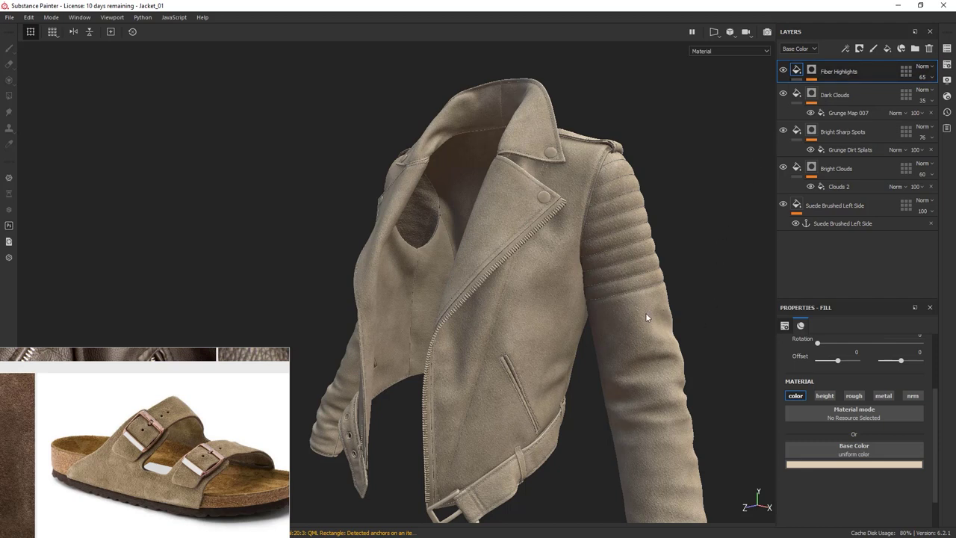
Raise the opacity of the Dark Clouds layer to 47 and inspect the jacket's front and back.
{"action": "left_click", "coordinate": [857, 94]}
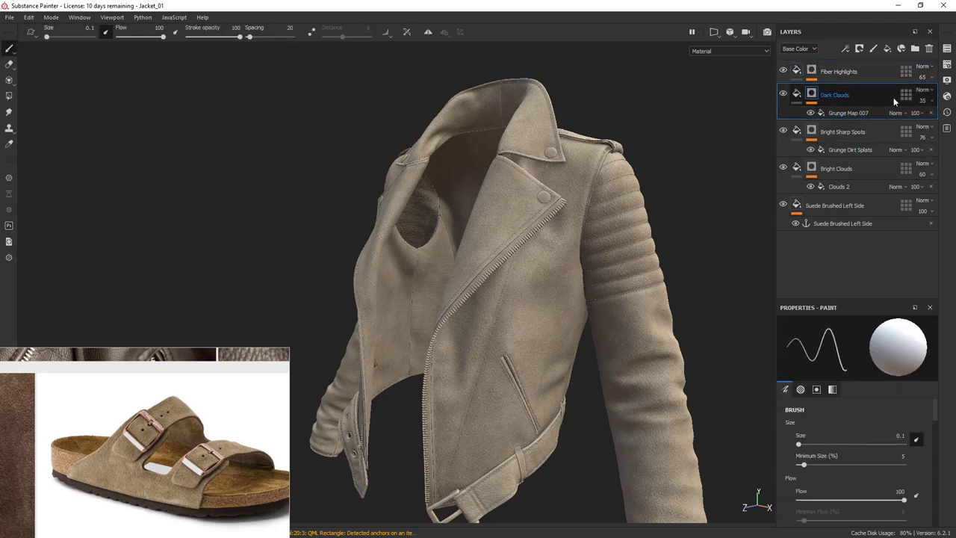
{"action": "left_click_drag", "start_coordinate": [933, 104], "coordinate": [927, 120]}
{"action": "scroll", "coordinate": [554, 329], "scroll_direction": "down", "scroll_amount": 3}
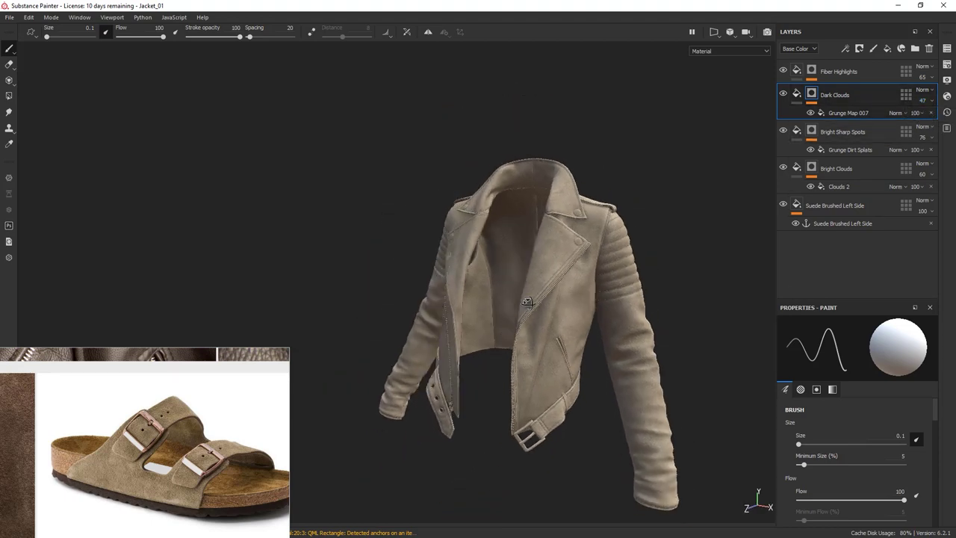
{"action": "left_click_drag", "start_coordinate": [554, 314], "coordinate": [600, 260], "text": "alt"}
{"action": "middle_click_drag", "start_coordinate": [570, 297], "coordinate": [463, 301], "text": "alt"}
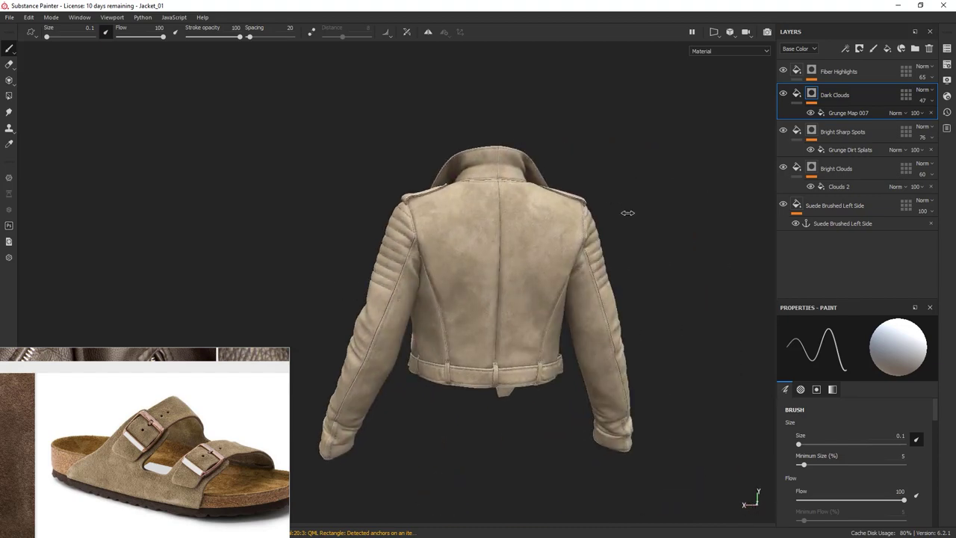
{"action": "scroll", "coordinate": [638, 265], "scroll_direction": "up", "scroll_amount": 2}
{"action": "left_click_drag", "start_coordinate": [638, 264], "coordinate": [612, 291], "text": "alt"}
{"action": "scroll", "coordinate": [612, 291], "scroll_direction": "up", "scroll_amount": 1}
Set the opacity of the Dark Clouds layer to 39 and review the jacket's front and sleeve.
{"action": "left_click_drag", "start_coordinate": [911, 113], "coordinate": [929, 120]}
{"action": "left_click_drag", "start_coordinate": [474, 205], "coordinate": [575, 260], "text": "alt"}
{"action": "right_click_drag", "start_coordinate": [575, 260], "coordinate": [555, 265], "text": "shift"}
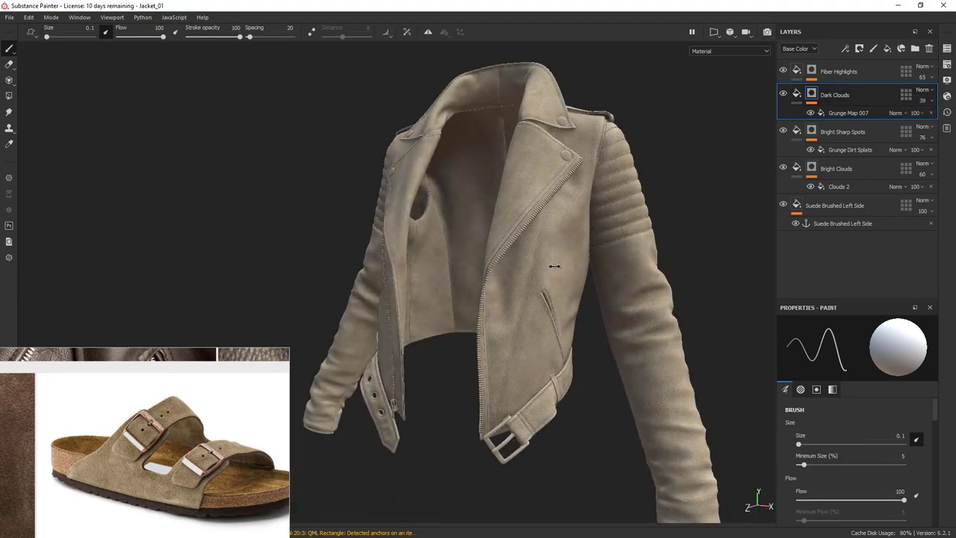
{"action": "scroll", "coordinate": [529, 265], "scroll_direction": "down", "scroll_amount": 1}
{"action": "left_click_drag", "start_coordinate": [530, 265], "coordinate": [496, 263], "text": "alt"}
{"action": "scroll", "coordinate": [523, 275], "scroll_direction": "up", "scroll_amount": 1}
{"action": "middle_click_drag", "start_coordinate": [601, 311], "coordinate": [603, 331], "text": "alt"}
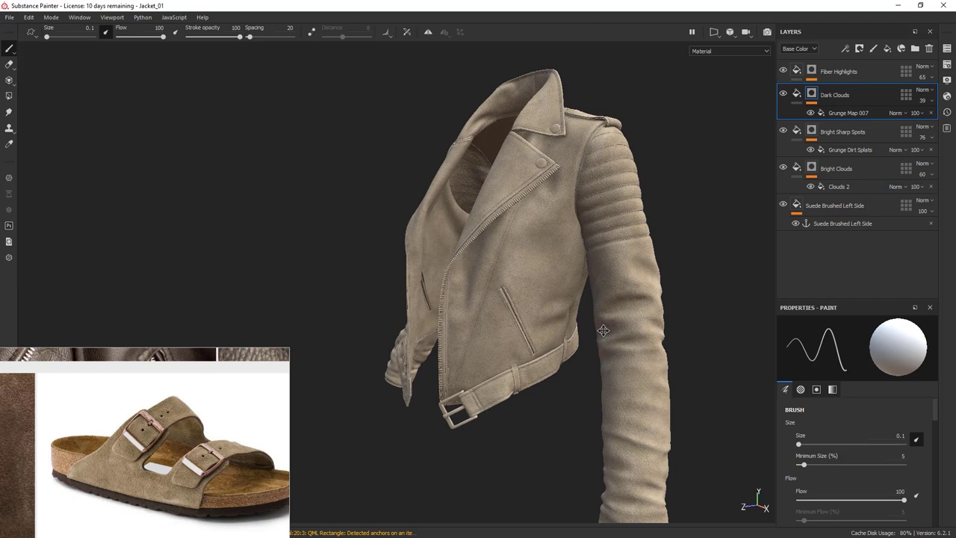
Set the opacity of the Bright Sharp Spots layer to 100 and review the jacket under different lighting.
{"action": "left_click", "coordinate": [853, 131]}
{"action": "left_click", "coordinate": [924, 137]}
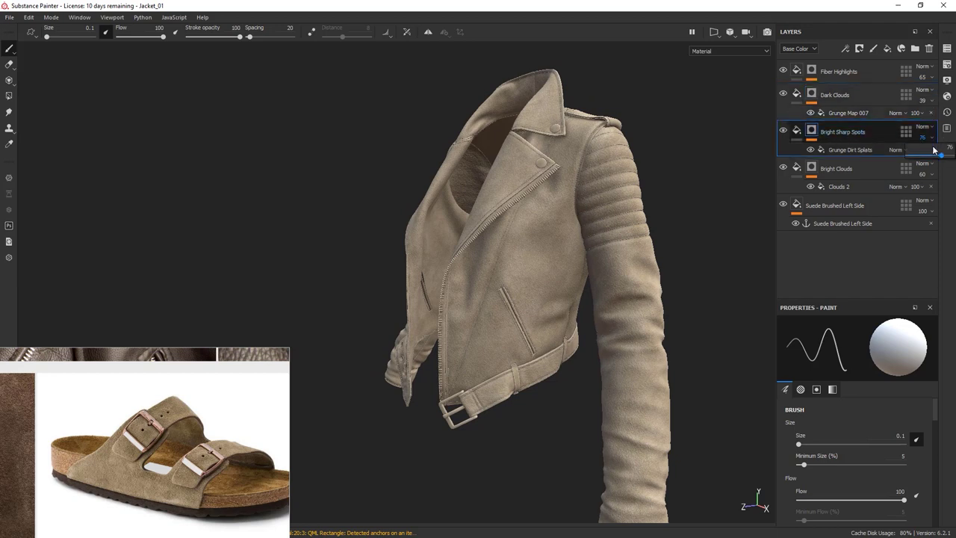
{"action": "left_click_drag", "start_coordinate": [934, 151], "coordinate": [953, 155]}
{"action": "left_click_drag", "start_coordinate": [560, 238], "coordinate": [636, 263], "text": "alt"}
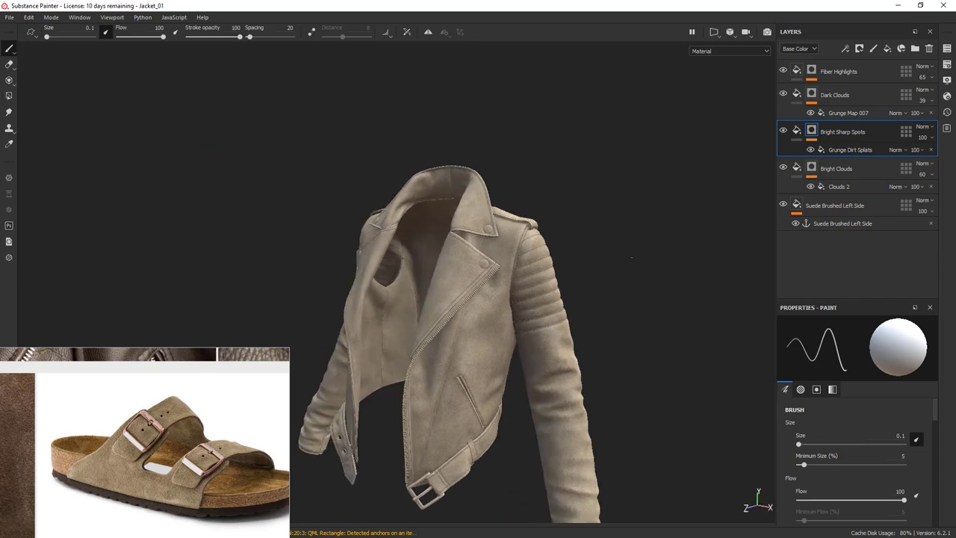
{"action": "middle_click_drag", "start_coordinate": [596, 250], "coordinate": [610, 168], "text": "alt"}
{"action": "mouse_move", "coordinate": [611, 168]}
{"action": "right_mouse_down", "text": "shift"}
{"action": "mouse_move", "coordinate": [626, 172]}
{"action": "mouse_move", "coordinate": [612, 179]}
{"action": "right_mouse_up", "text": "shift"}
{"action": "left_click_drag", "start_coordinate": [613, 179], "coordinate": [568, 158], "text": "alt"}
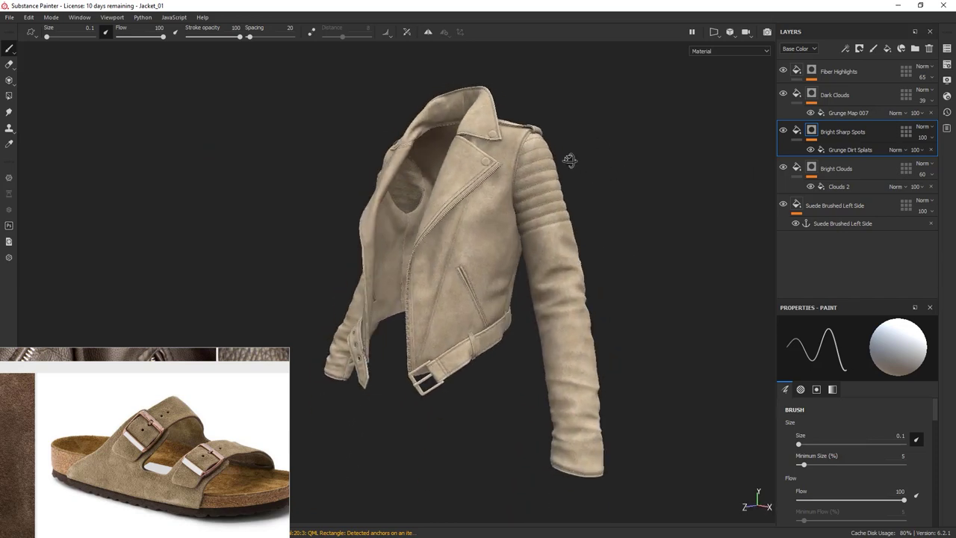
Render the jacket in Iray with rotated environment lighting and a closer view.
{"action": "left_click", "coordinate": [767, 33]}
{"action": "right_click_drag", "start_coordinate": [74, 467], "coordinate": [955, 361]}
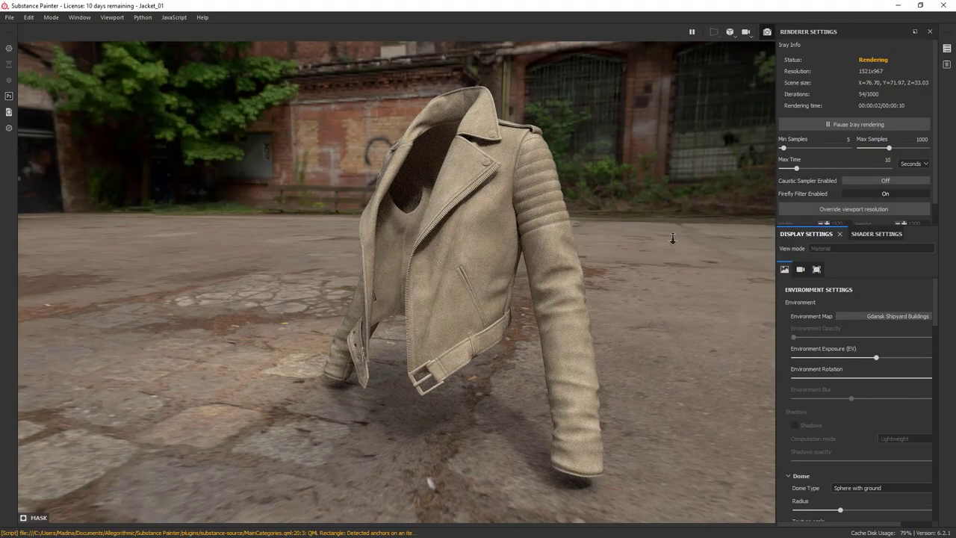
{"action": "right_click_drag", "start_coordinate": [677, 238], "coordinate": [677, 211], "text": "alt"}
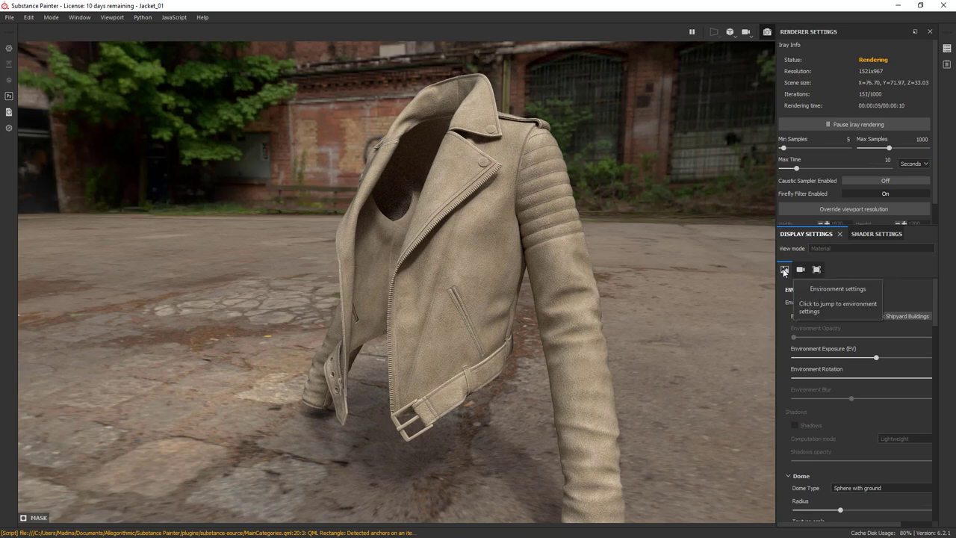
Enable Clear color for the dome background, then rotate the environment lighting and view to examine the rendered suede.
{"action": "scroll", "coordinate": [870, 371], "scroll_direction": "down", "scroll_amount": 2}
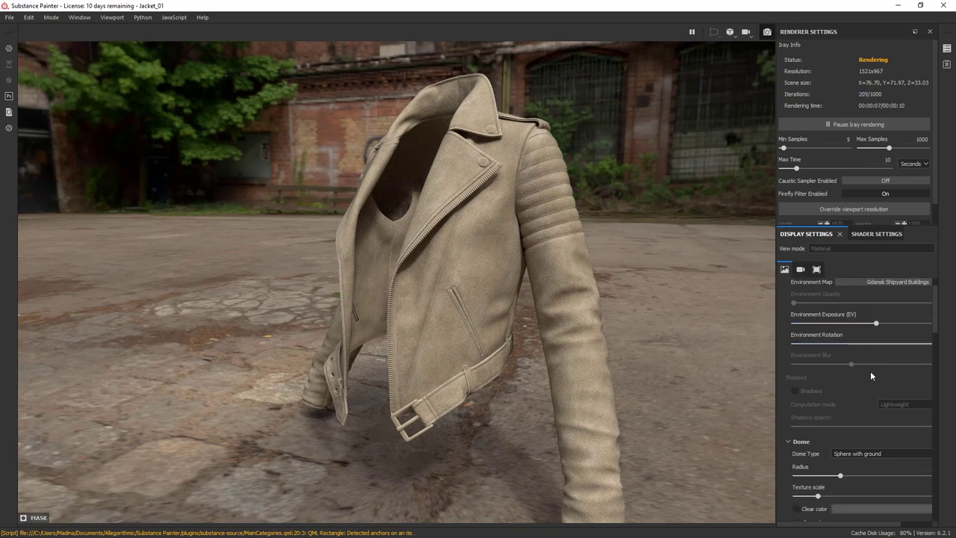
{"action": "left_click", "coordinate": [797, 479]}
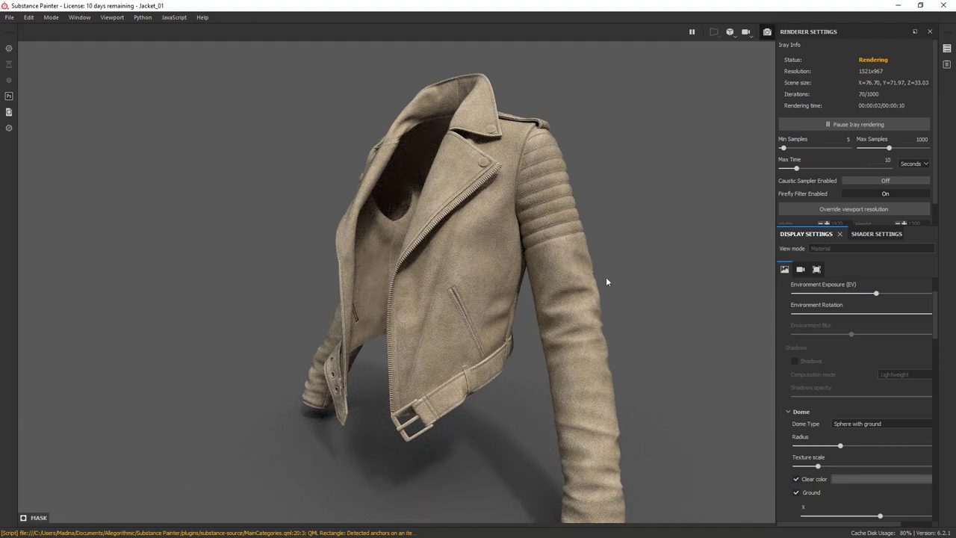
{"action": "scroll", "coordinate": [598, 298], "scroll_direction": "up", "scroll_amount": 3}
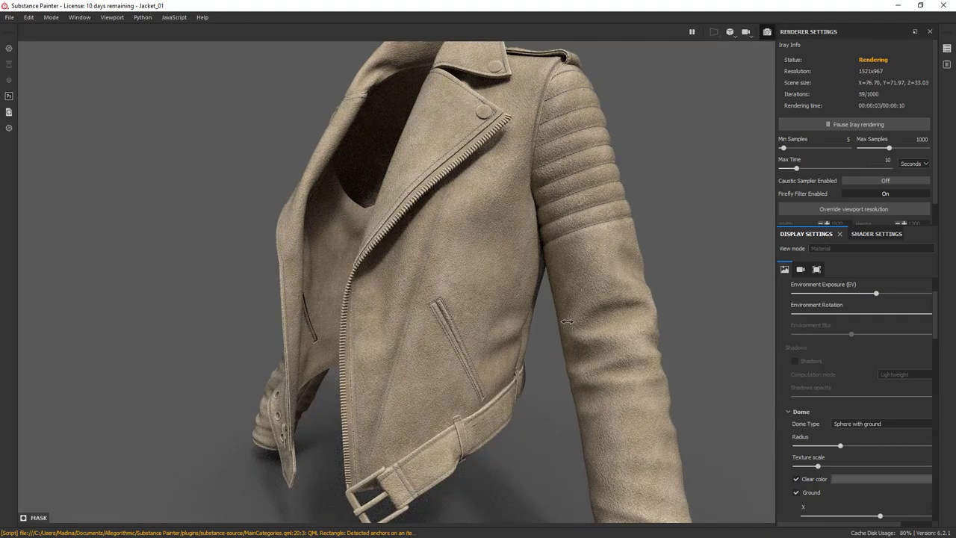
{"action": "right_click_drag", "start_coordinate": [567, 321], "coordinate": [674, 378], "text": "shift"}
{"action": "left_click_drag", "start_coordinate": [568, 457], "coordinate": [648, 436], "text": "alt"}
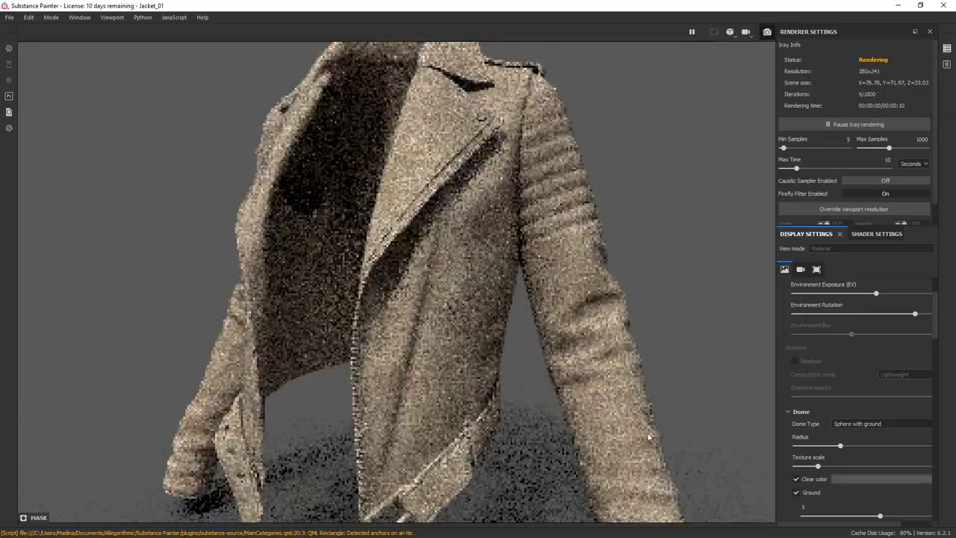
Examine the whole Iray-rendered jacket from the front and back under rotated environment lighting.
{"action": "right_click_drag", "start_coordinate": [648, 437], "coordinate": [635, 320], "text": "alt"}
{"action": "left_click_drag", "start_coordinate": [636, 321], "coordinate": [650, 344], "text": "alt"}
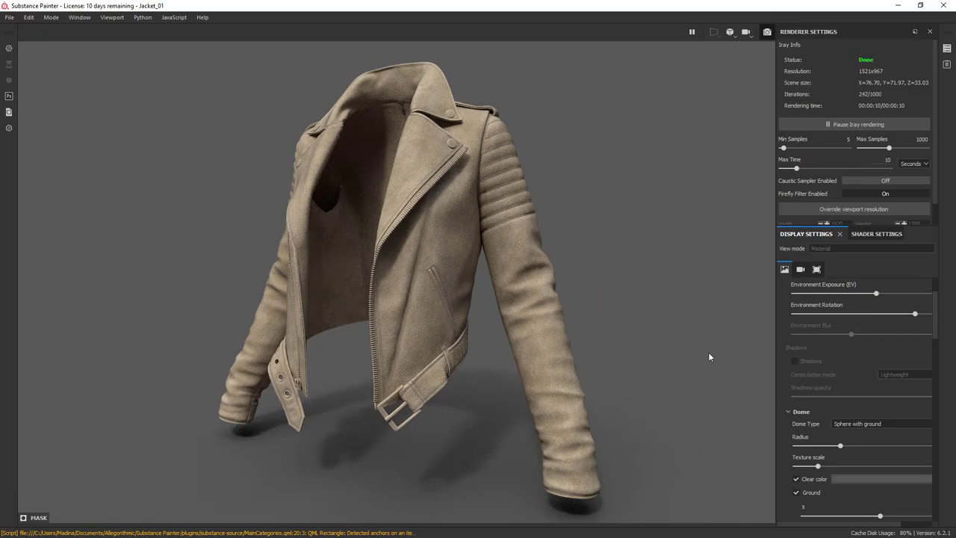
{"action": "left_click_drag", "start_coordinate": [708, 352], "coordinate": [655, 323], "text": "alt"}
{"action": "right_click_drag", "start_coordinate": [656, 323], "coordinate": [656, 333], "text": "shift"}
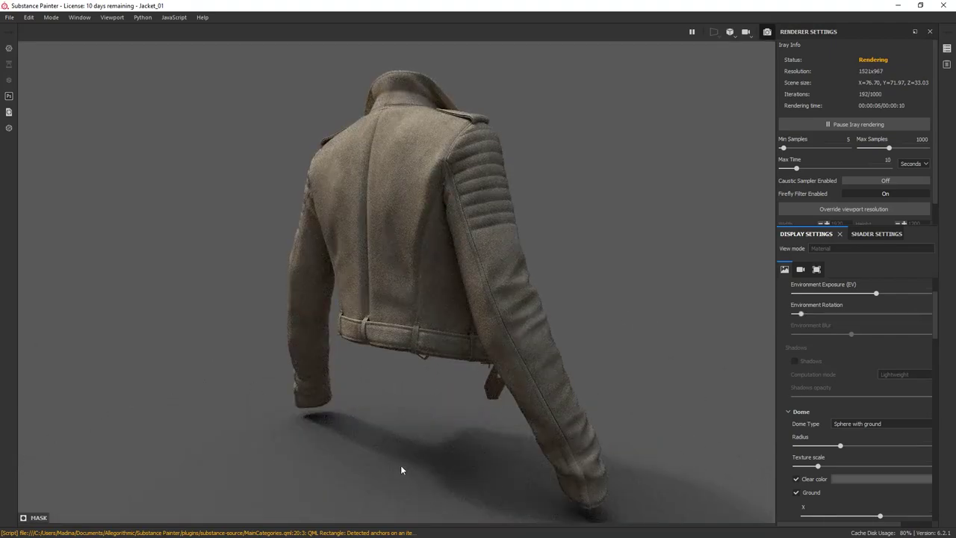
{"action": "left_click_drag", "start_coordinate": [609, 381], "coordinate": [657, 397], "text": "alt"}
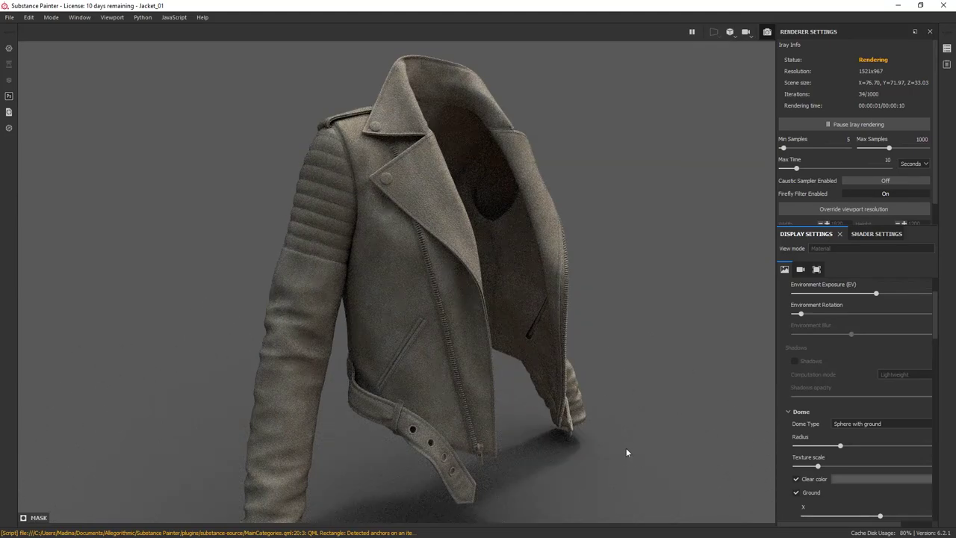
{"action": "mouse_move", "coordinate": [579, 461]}
{"action": "right_mouse_down", "text": "shift"}
{"action": "mouse_move", "coordinate": [614, 468]}
{"action": "mouse_move", "coordinate": [587, 463]}
{"action": "mouse_move", "coordinate": [590, 476]}
{"action": "right_mouse_up", "text": "shift"}
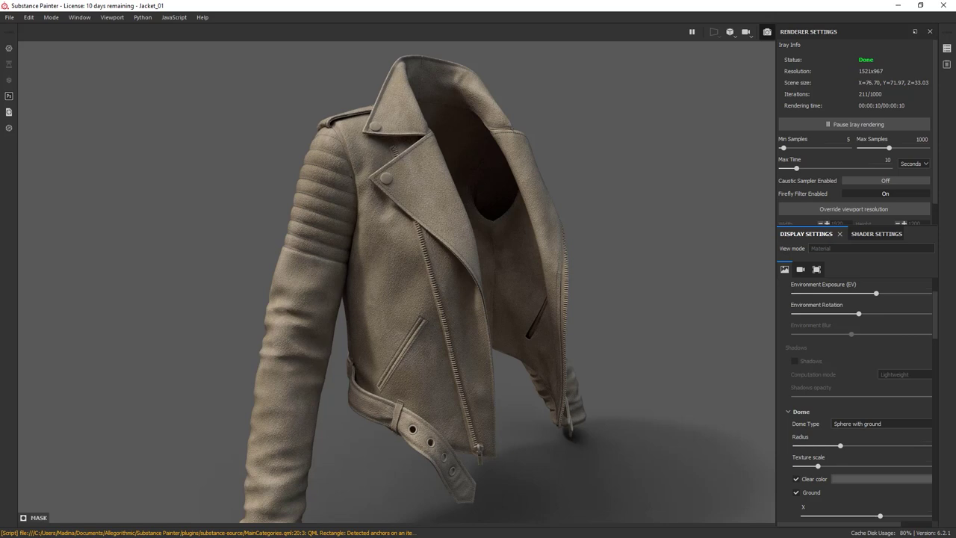
Return from Iray to painting mode and review the suede on both sides of the jacket under rotated lighting.
{"action": "left_click", "coordinate": [768, 32]}
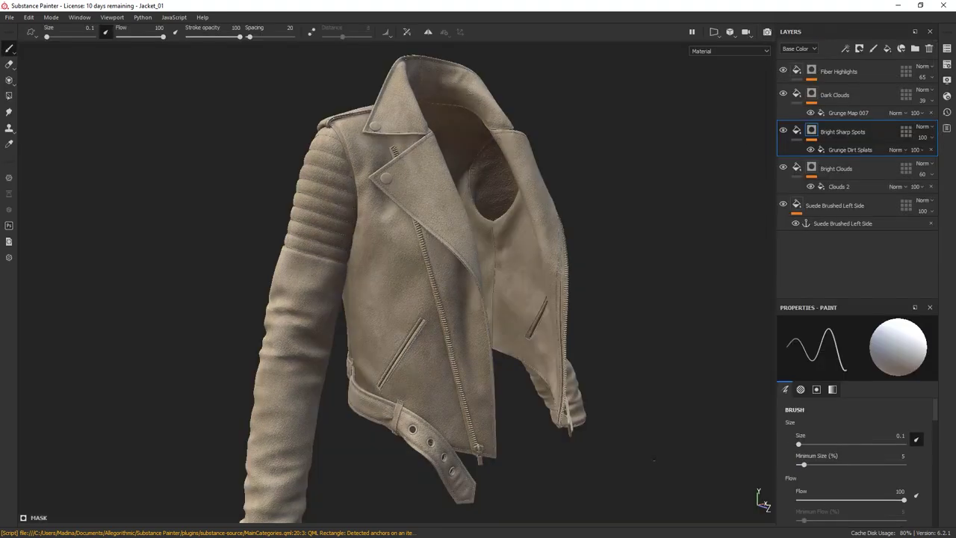
{"action": "left_click_drag", "start_coordinate": [609, 370], "coordinate": [552, 253], "text": "alt"}
{"action": "right_click_drag", "start_coordinate": [552, 253], "coordinate": [618, 299], "text": "shift"}
{"action": "left_click_drag", "start_coordinate": [617, 319], "coordinate": [509, 291], "text": "alt"}
{"action": "middle_click_drag", "start_coordinate": [509, 292], "coordinate": [449, 288], "text": "alt"}
{"action": "right_click_drag", "start_coordinate": [516, 321], "coordinate": [575, 340], "text": "alt"}
{"action": "left_click_drag", "start_coordinate": [575, 340], "coordinate": [658, 320], "text": "alt"}
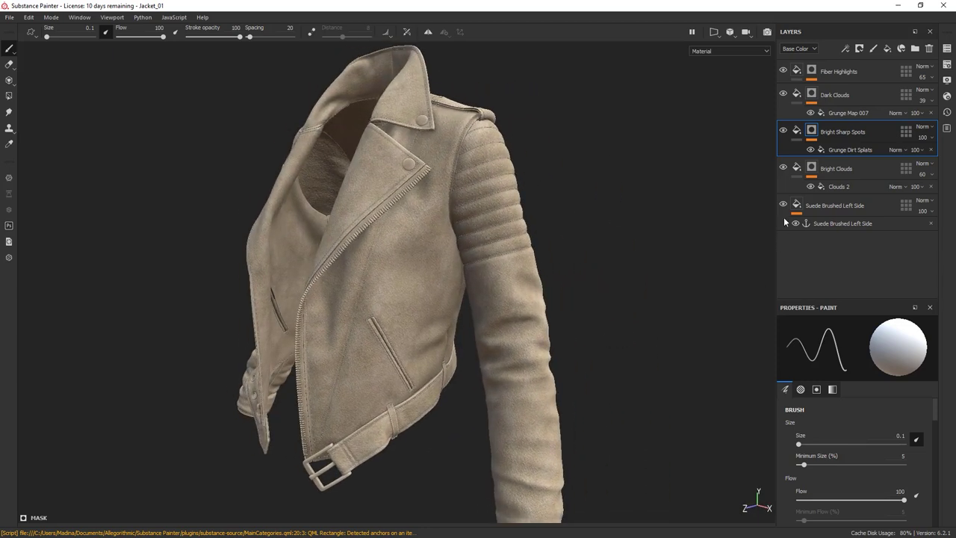
Create a folder and move all layers from Fiber Highlights down to Suede Brushed Left Side into it.
{"action": "left_click", "coordinate": [889, 63]}
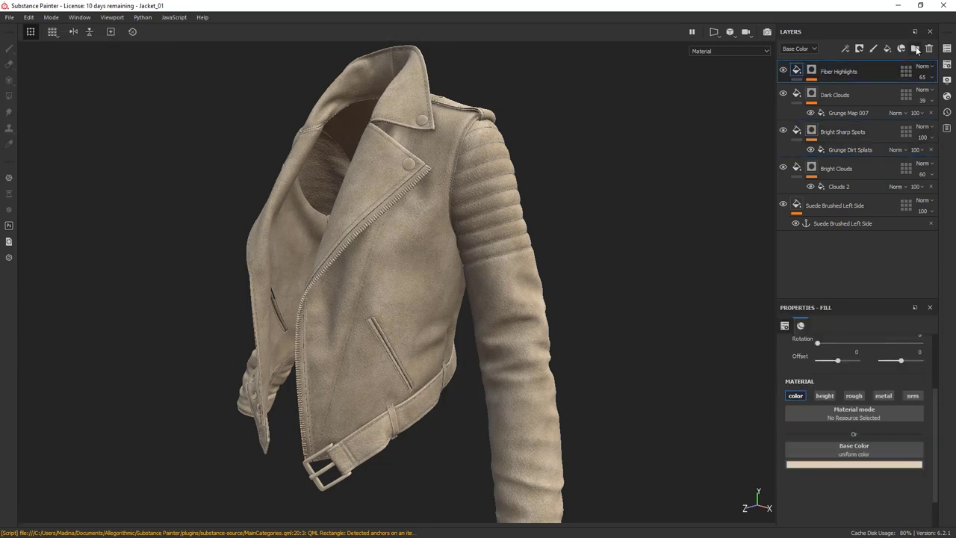
{"action": "left_click", "coordinate": [916, 48]}
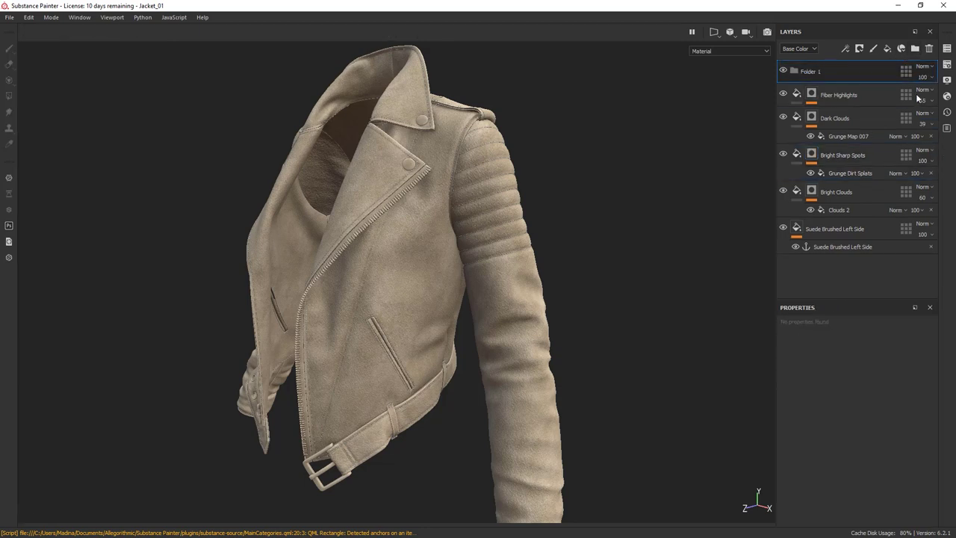
{"action": "left_click", "coordinate": [843, 94]}
{"action": "left_click", "coordinate": [869, 228], "text": "shift"}
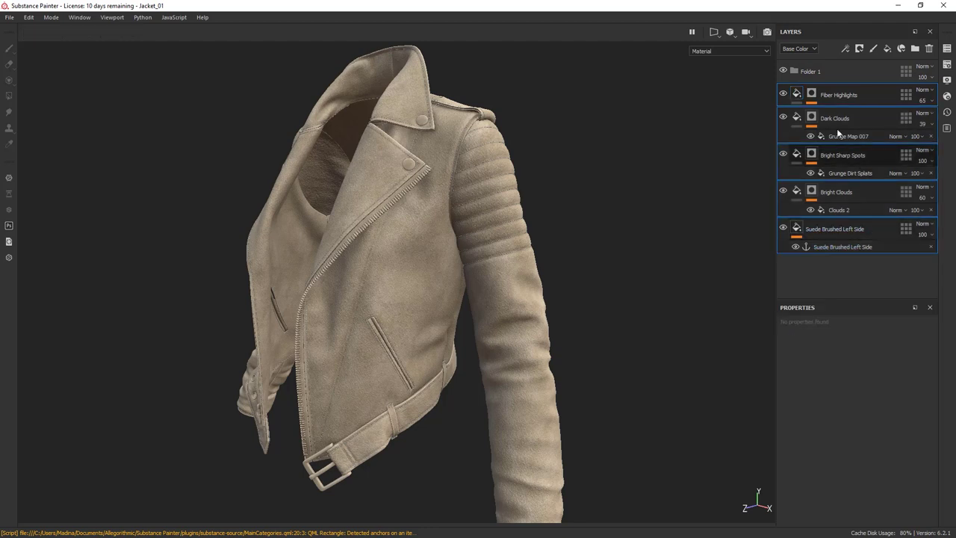
{"action": "left_click_drag", "start_coordinate": [839, 95], "coordinate": [834, 71]}
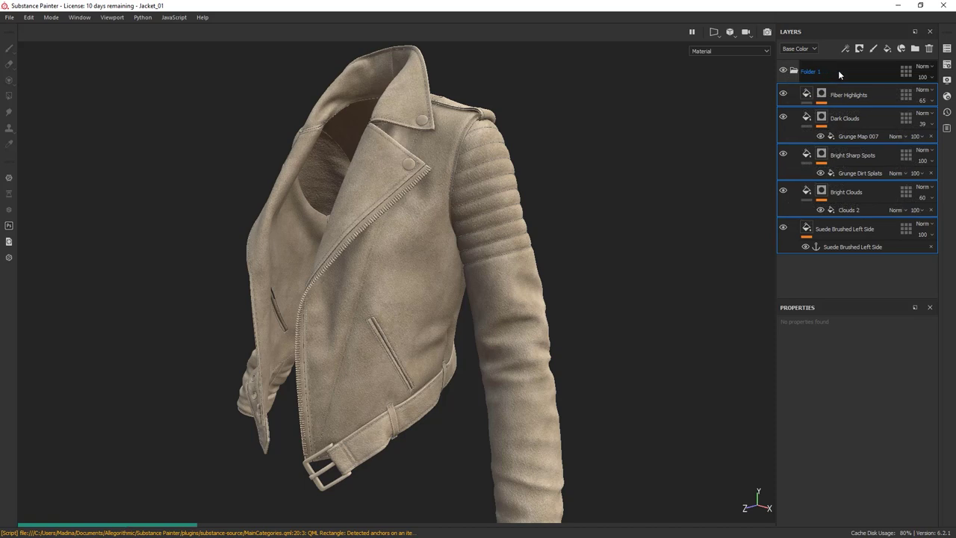
{"action": "left_click", "coordinate": [793, 72]}
{"action": "left_click", "coordinate": [794, 71]}
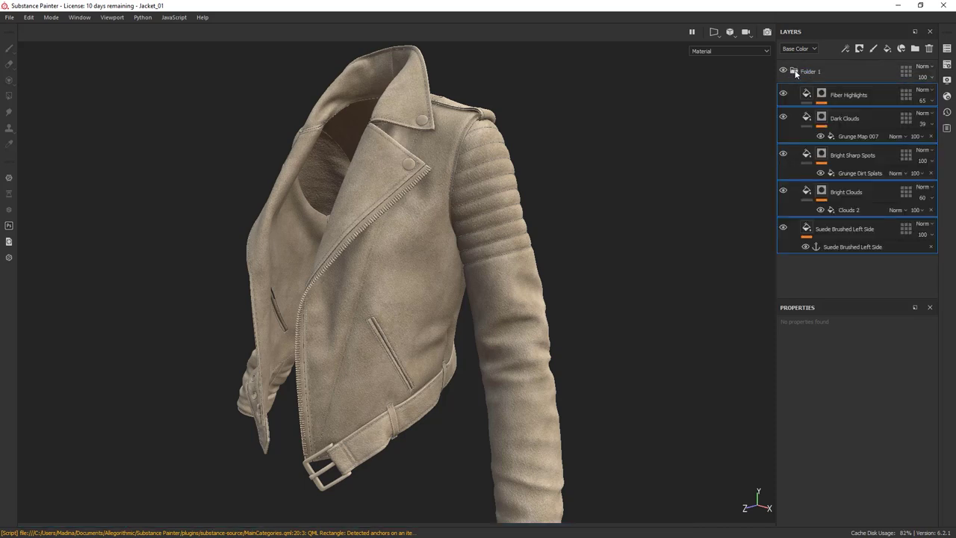
Rename the layer folder as MC_Suade_01 and collapse it.
{"action": "double_click", "coordinate": [806, 71]}
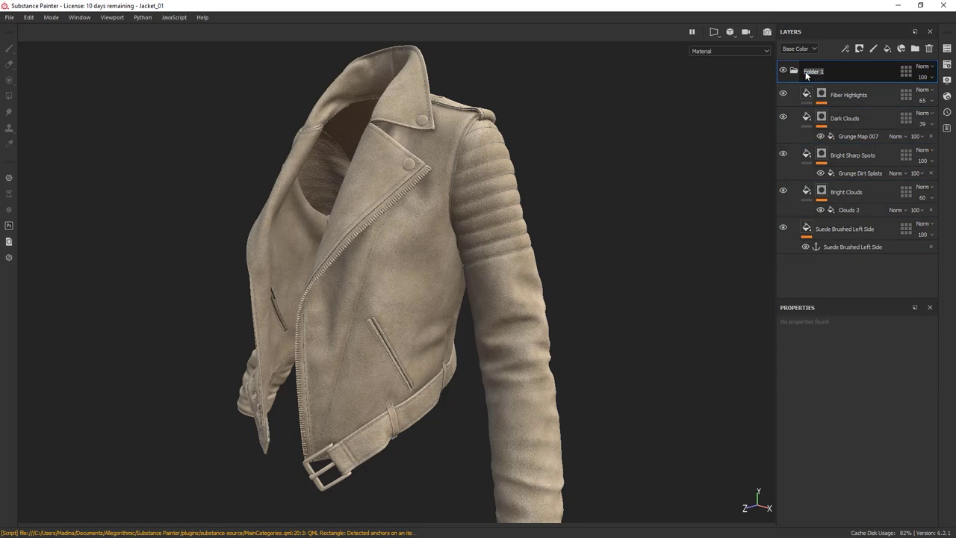
{"action": "type", "text": "de_01"}
{"action": "key", "text": "Return"}
{"action": "left_click", "coordinate": [793, 71]}
Create a smart material from the MC_Suade_01 folder and check its preview in the shelf.
{"action": "right_click", "coordinate": [866, 61]}
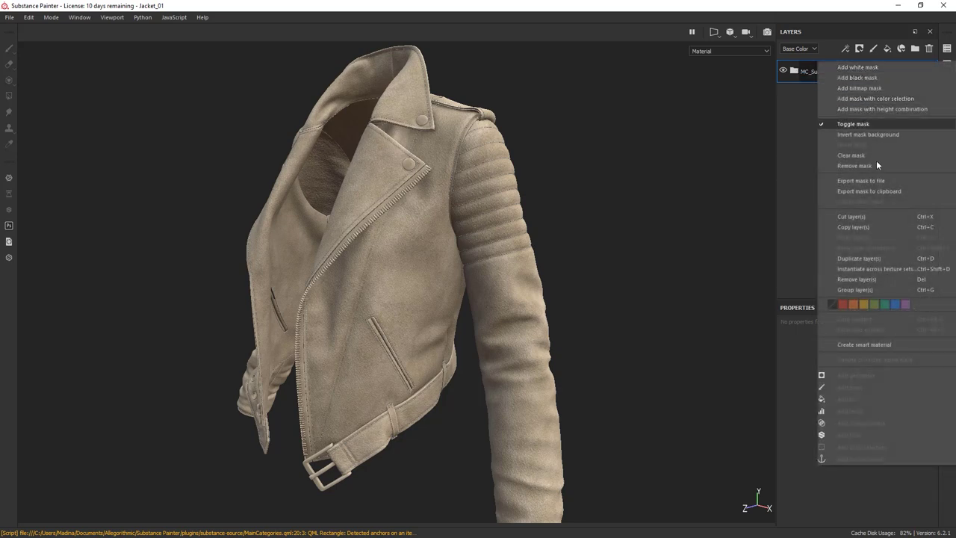
{"action": "left_click", "coordinate": [897, 346]}
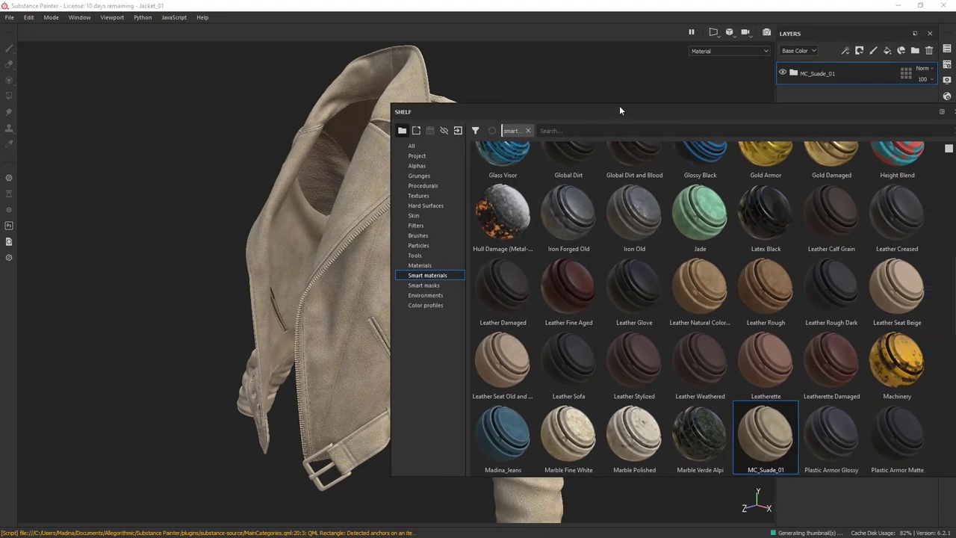
{"action": "left_click_drag", "start_coordinate": [620, 111], "coordinate": [451, 97]}
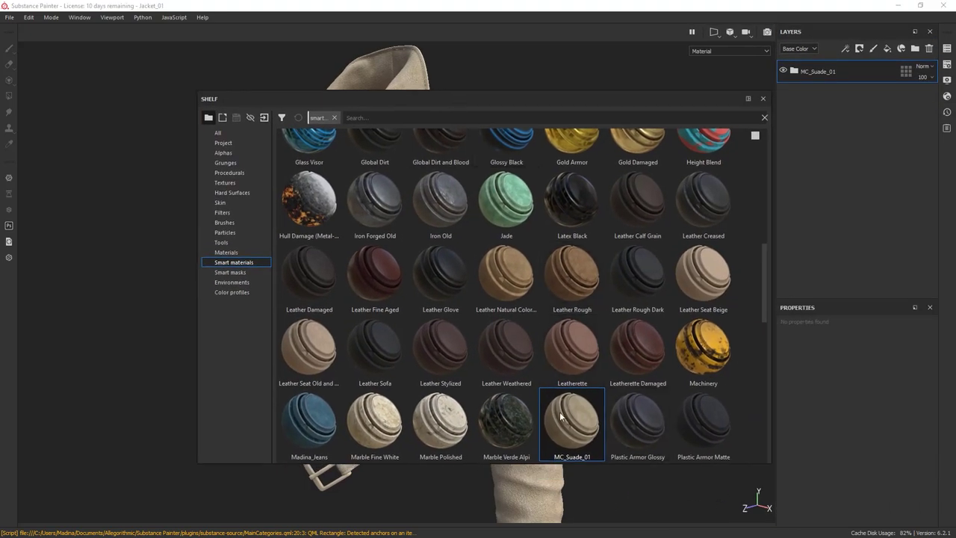
{"action": "mouse_move", "coordinate": [584, 433]}
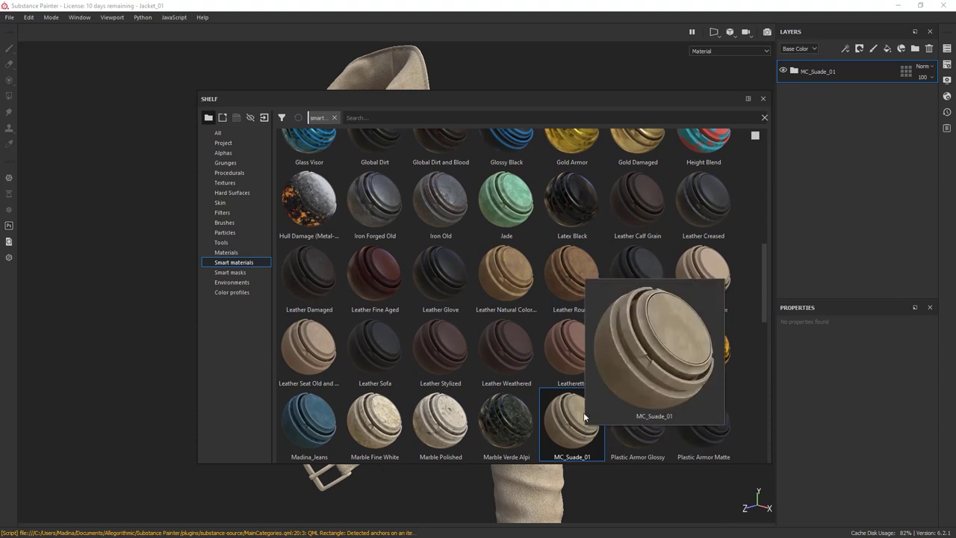
{"action": "left_click_drag", "start_coordinate": [451, 97], "coordinate": [955, 119]}
{"action": "left_click", "coordinate": [815, 143]}
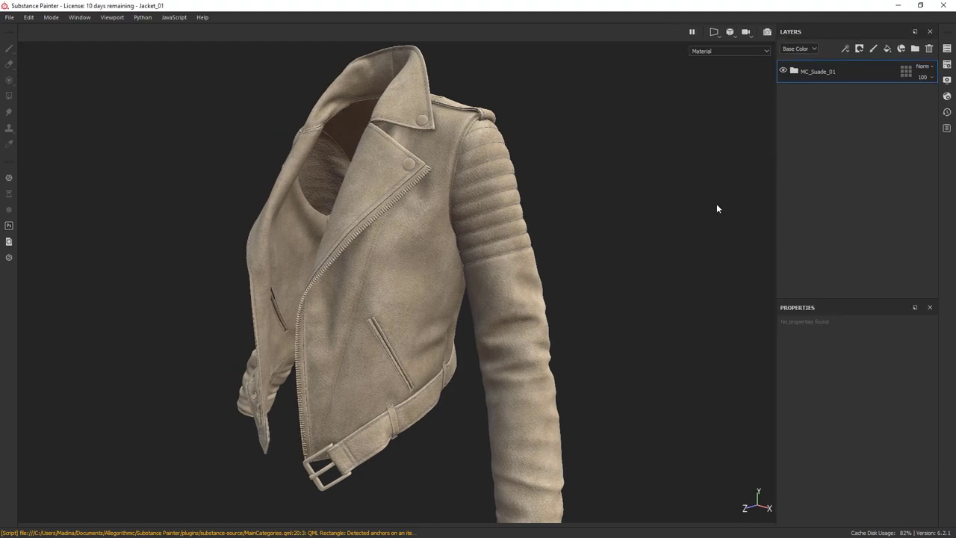
Open the file commands for the jacket project.
{"action": "left_click", "coordinate": [10, 17]}
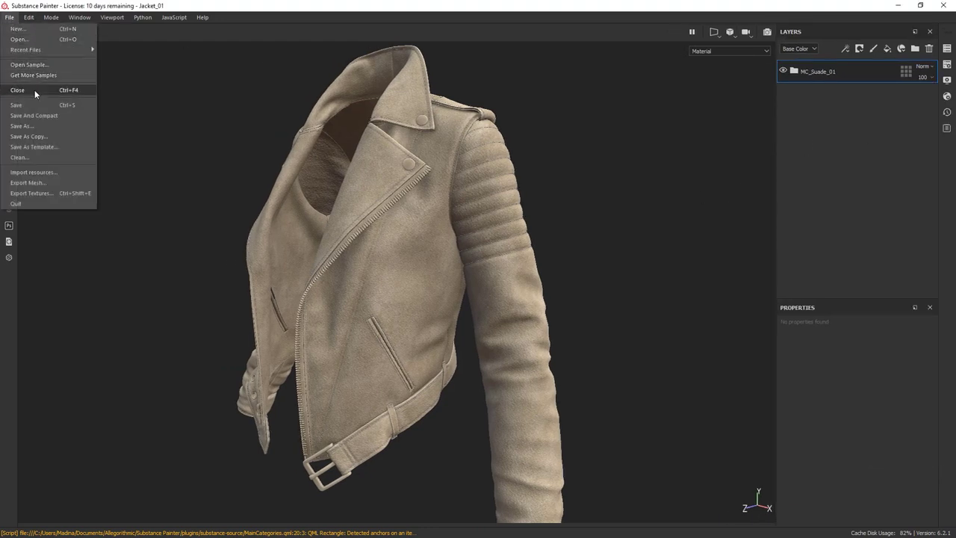